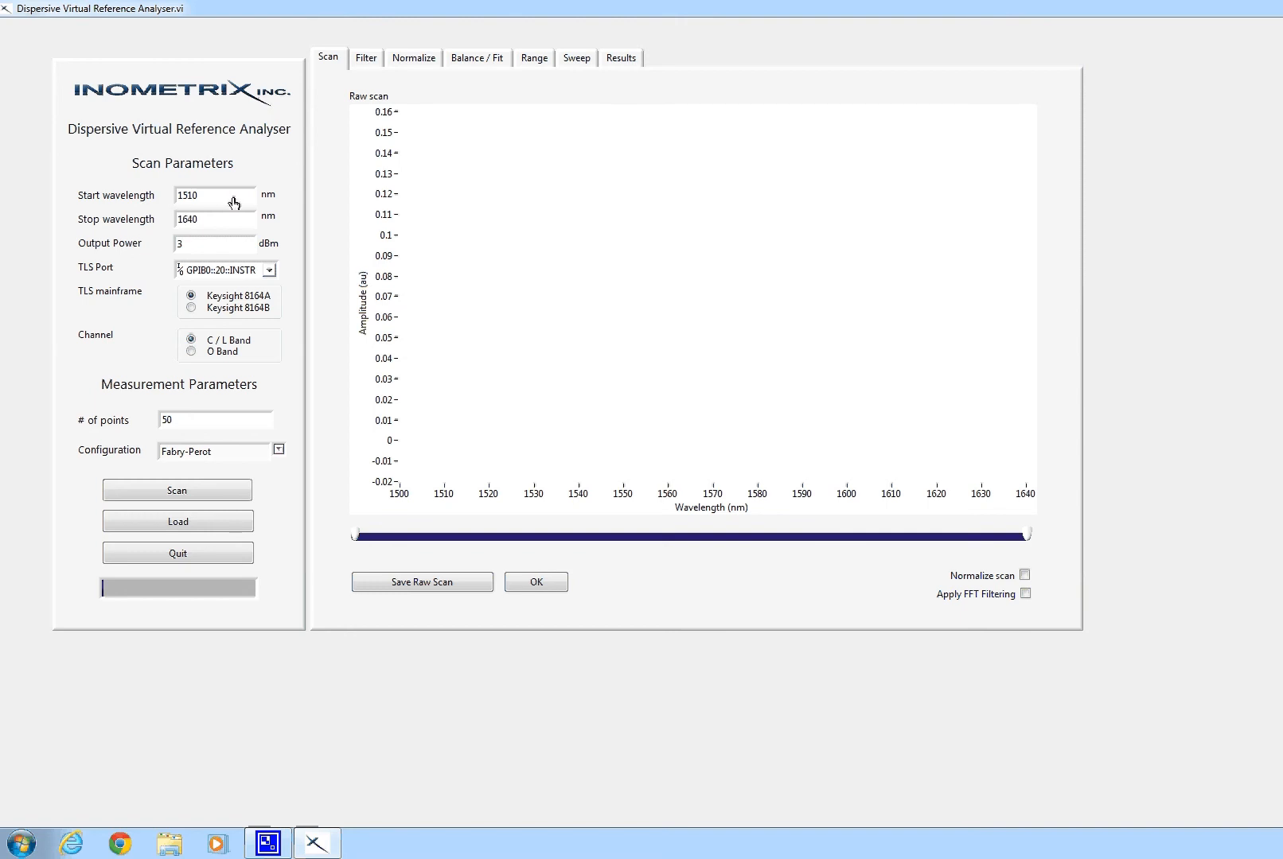
Review the scan and measurement parameters, including wavelength limits, output power, TLS port, number of points and the available interferometer configurations
left_click(209, 196)
left_click(209, 248)
left_click(270, 270)
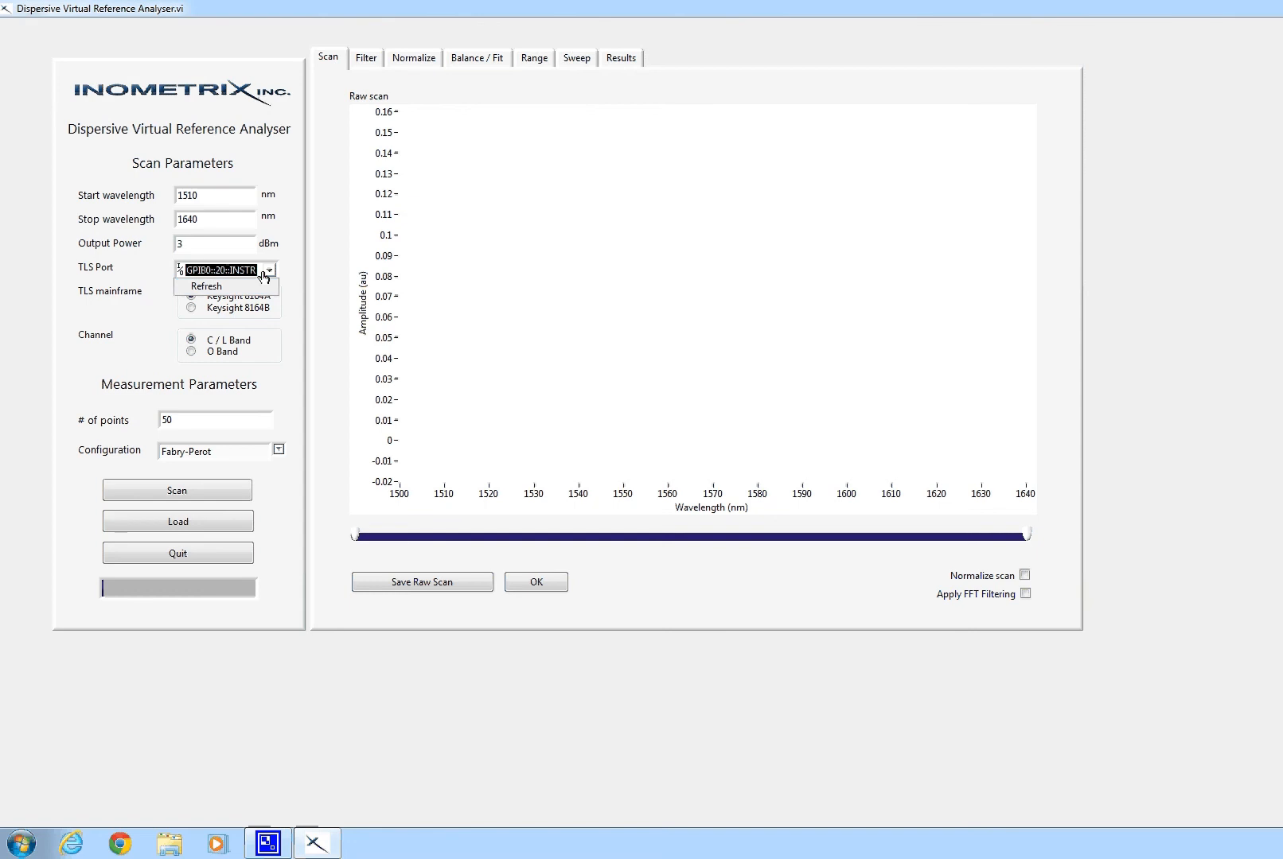
left_click(139, 271)
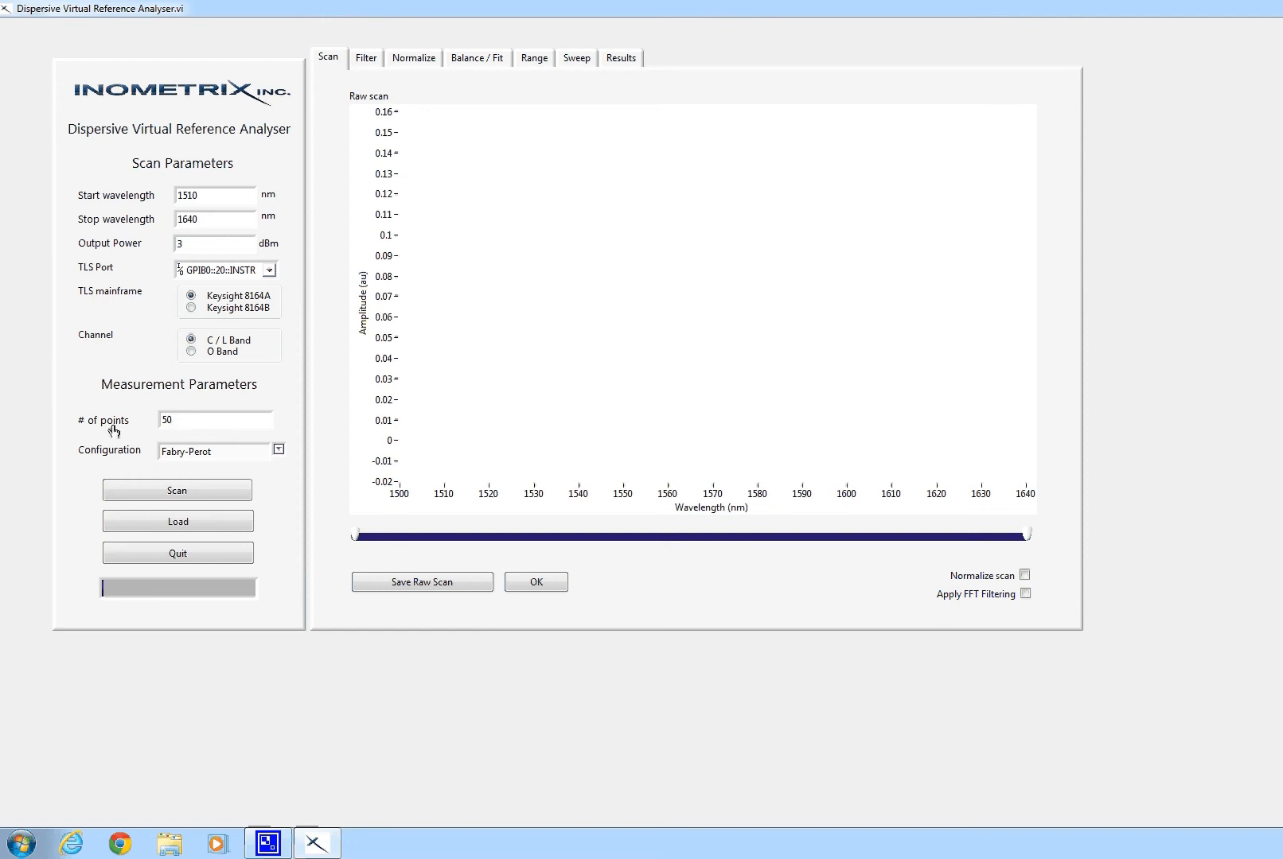
left_click(189, 424)
left_click_drag(177, 424, 152, 428)
left_click(279, 450)
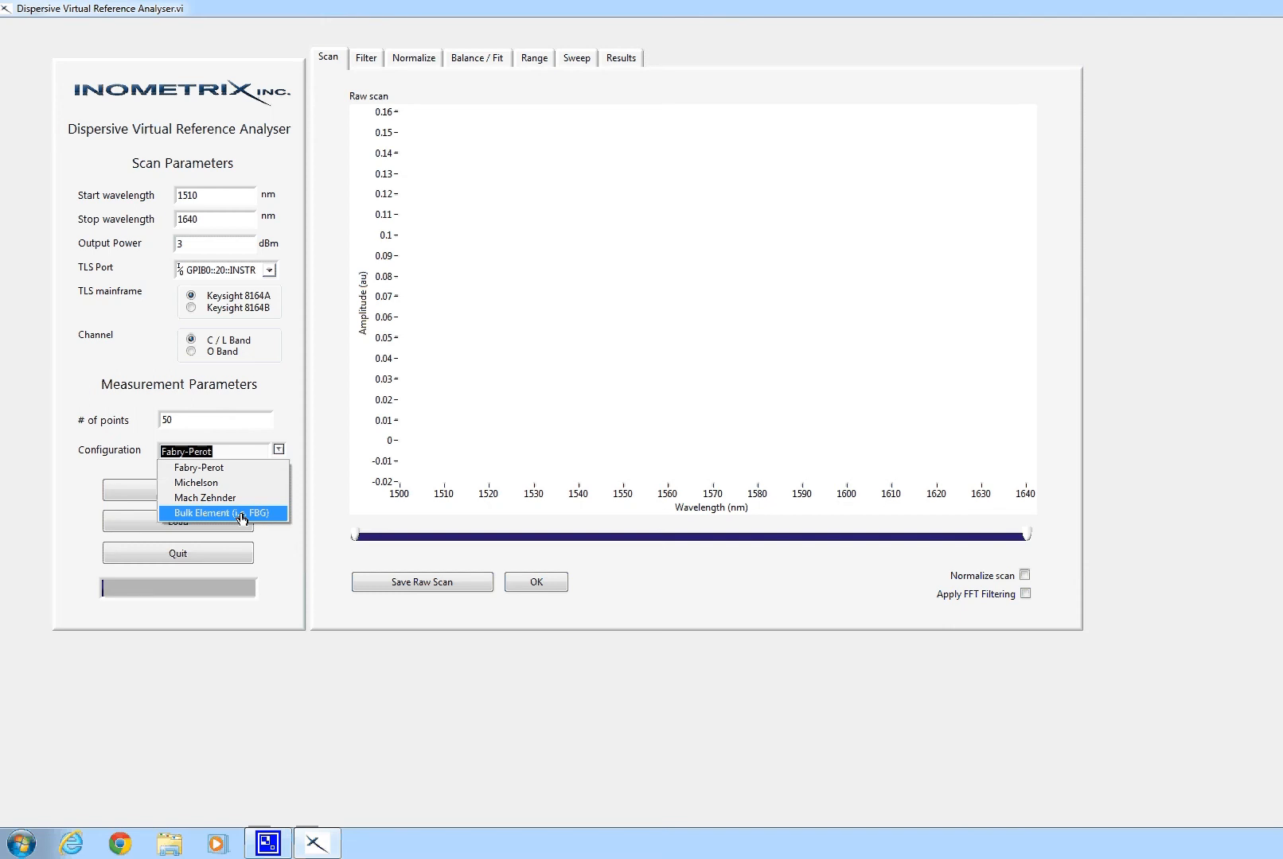
left_click(294, 450)
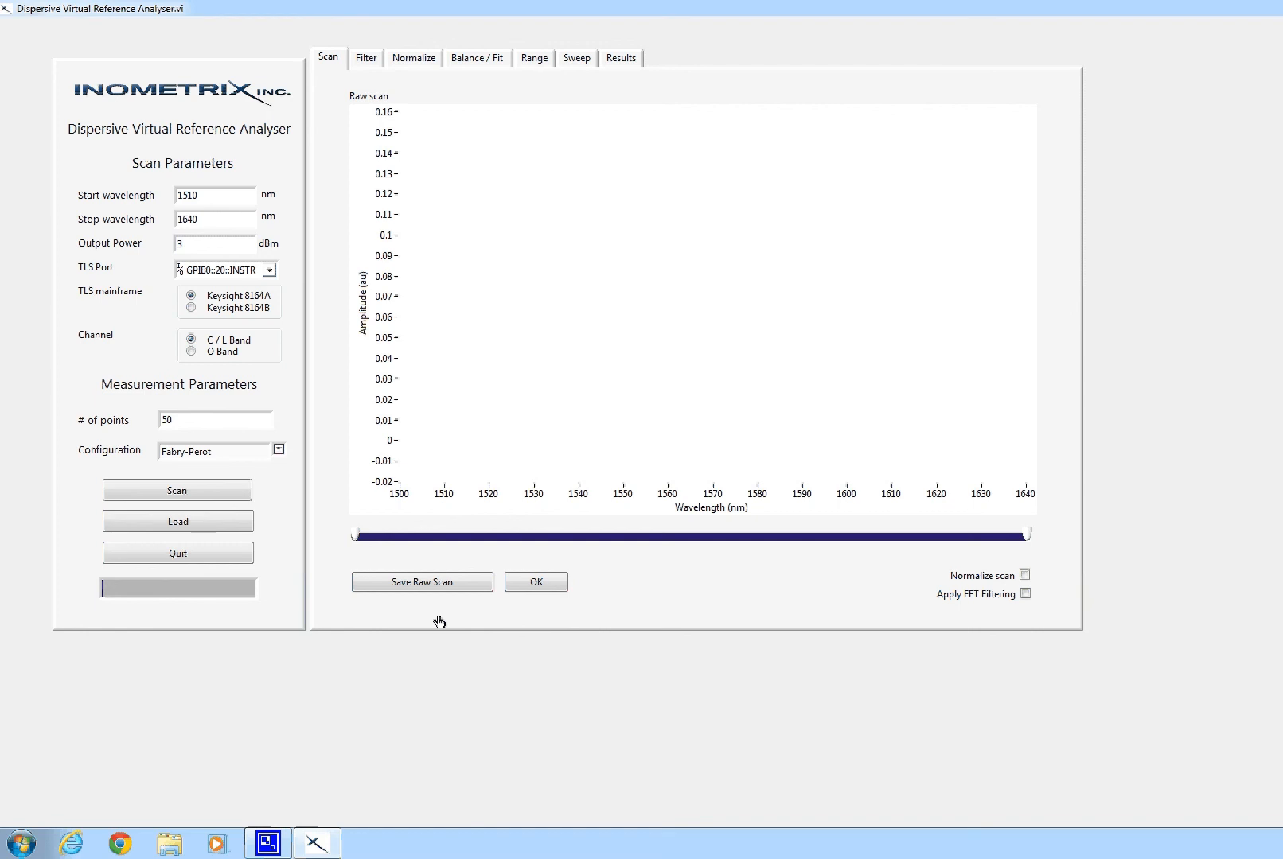
Load the saved scan file "11 cm smf28" from the Demo Scans folder
left_click(238, 523)
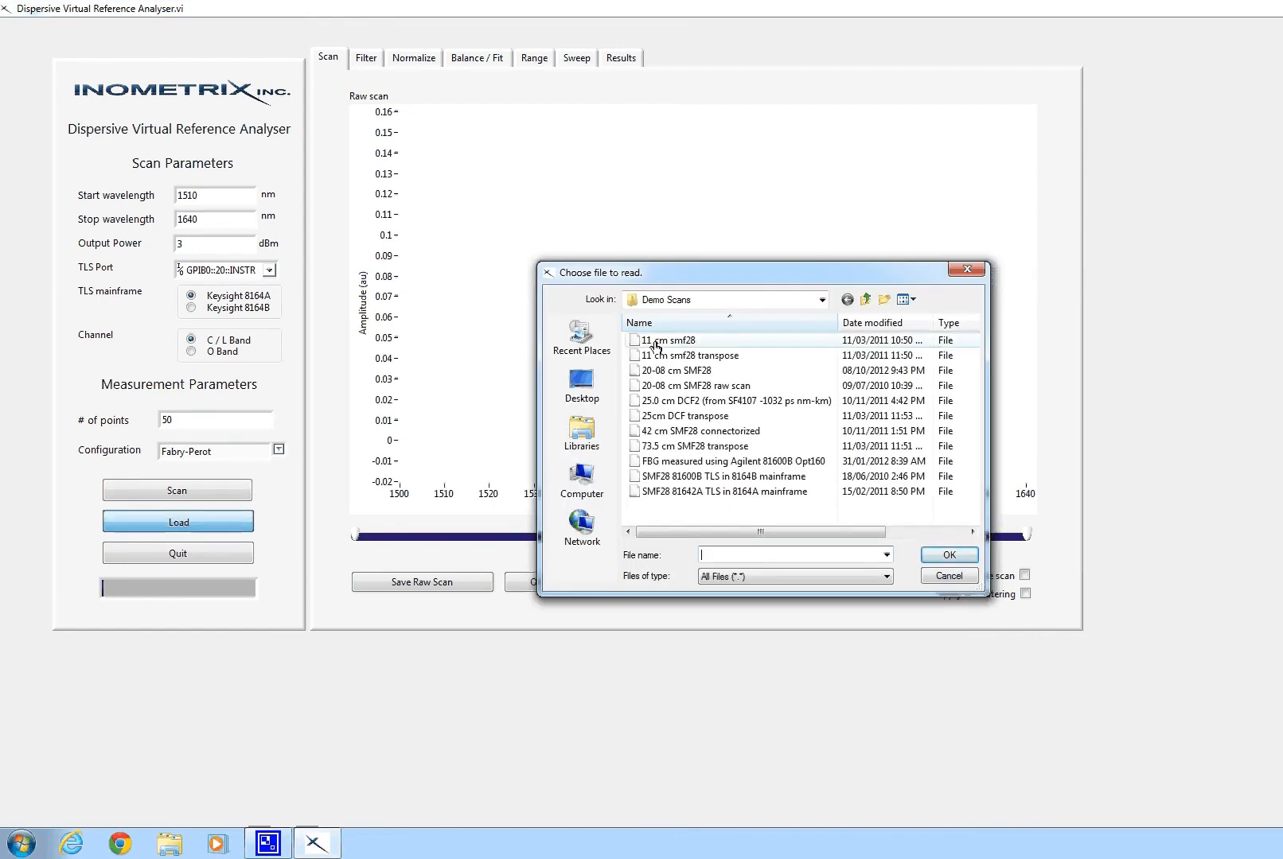
left_click(689, 342)
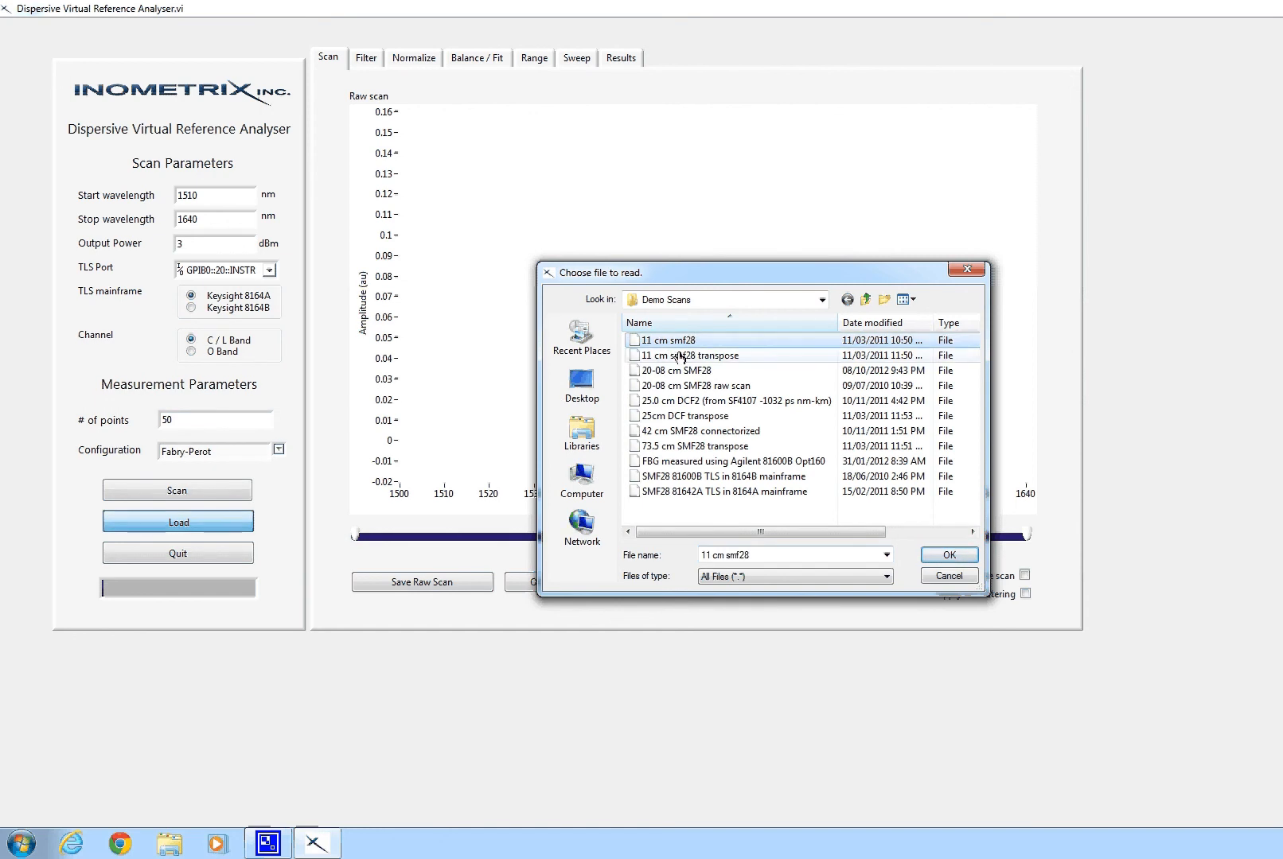
left_click(932, 561)
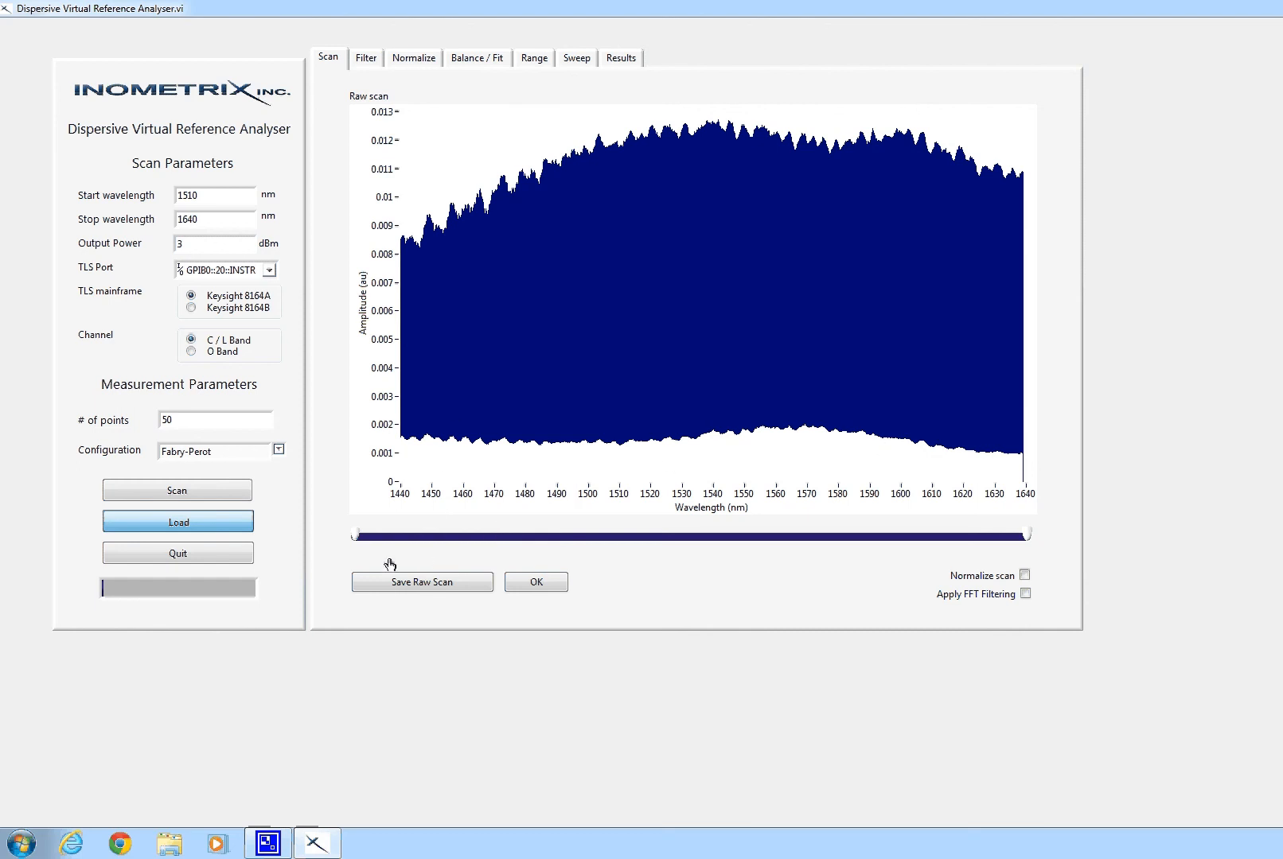
Keep the raw scan's full wavelength range, enable scan normalization and FFT filtering, and accept the scan
left_click_drag(358, 538, 1026, 550)
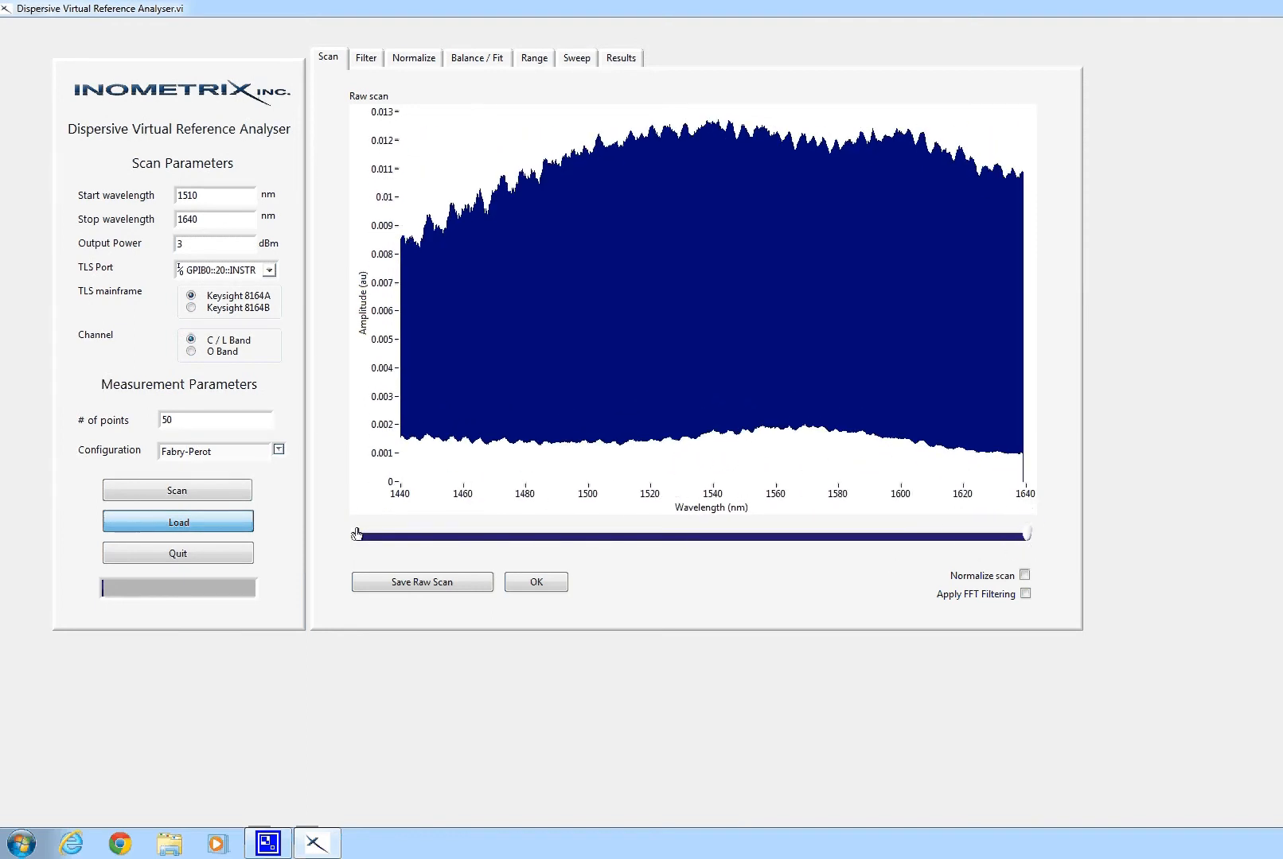
mouse_move(356, 533)
left_mouse_down()
mouse_move(503, 534)
mouse_move(355, 534)
left_mouse_up()
left_click(1024, 574)
left_click(1025, 594)
left_click(552, 583)
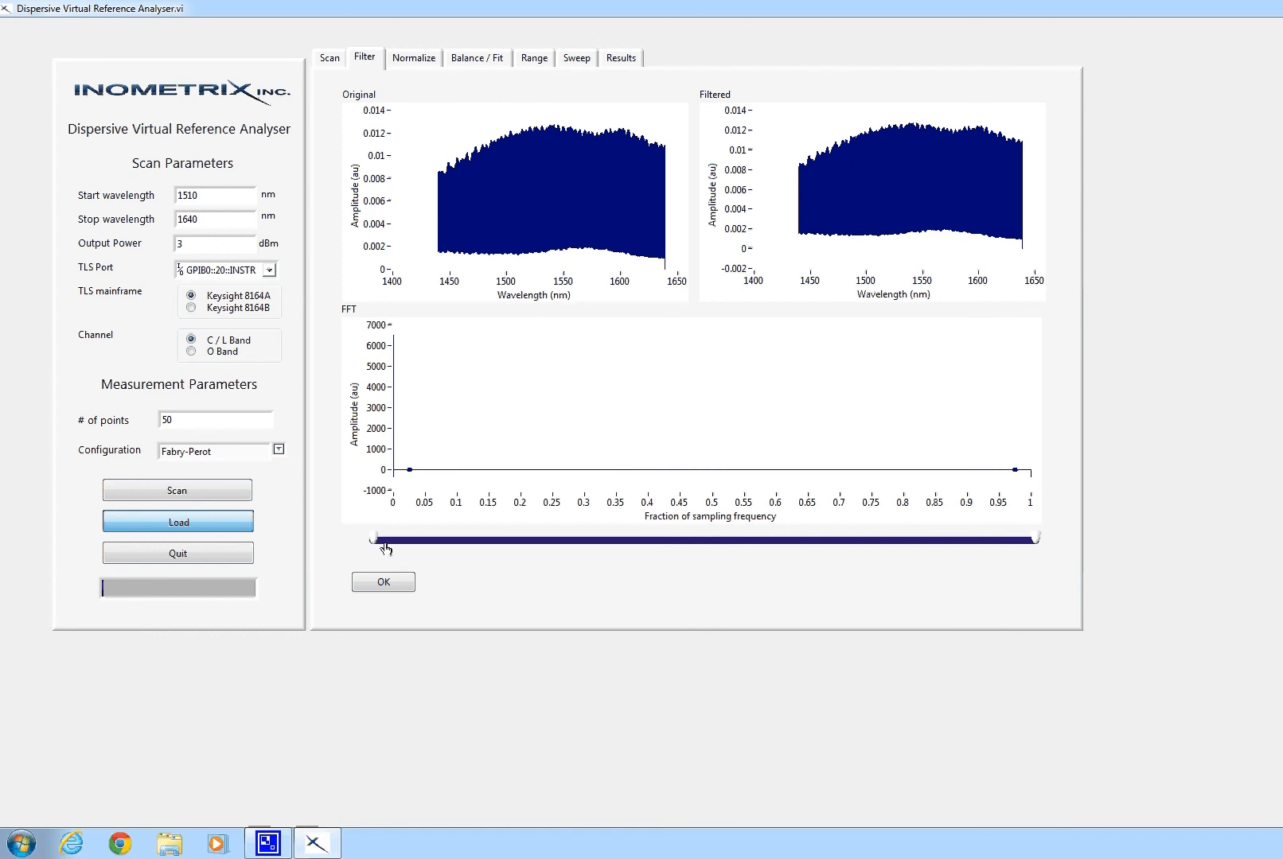
Restrict the FFT filter to the first peak, cutting off the near-zero component and everything above about 0.05 of the sampling frequency, and accept
left_click_drag(373, 542, 383, 533)
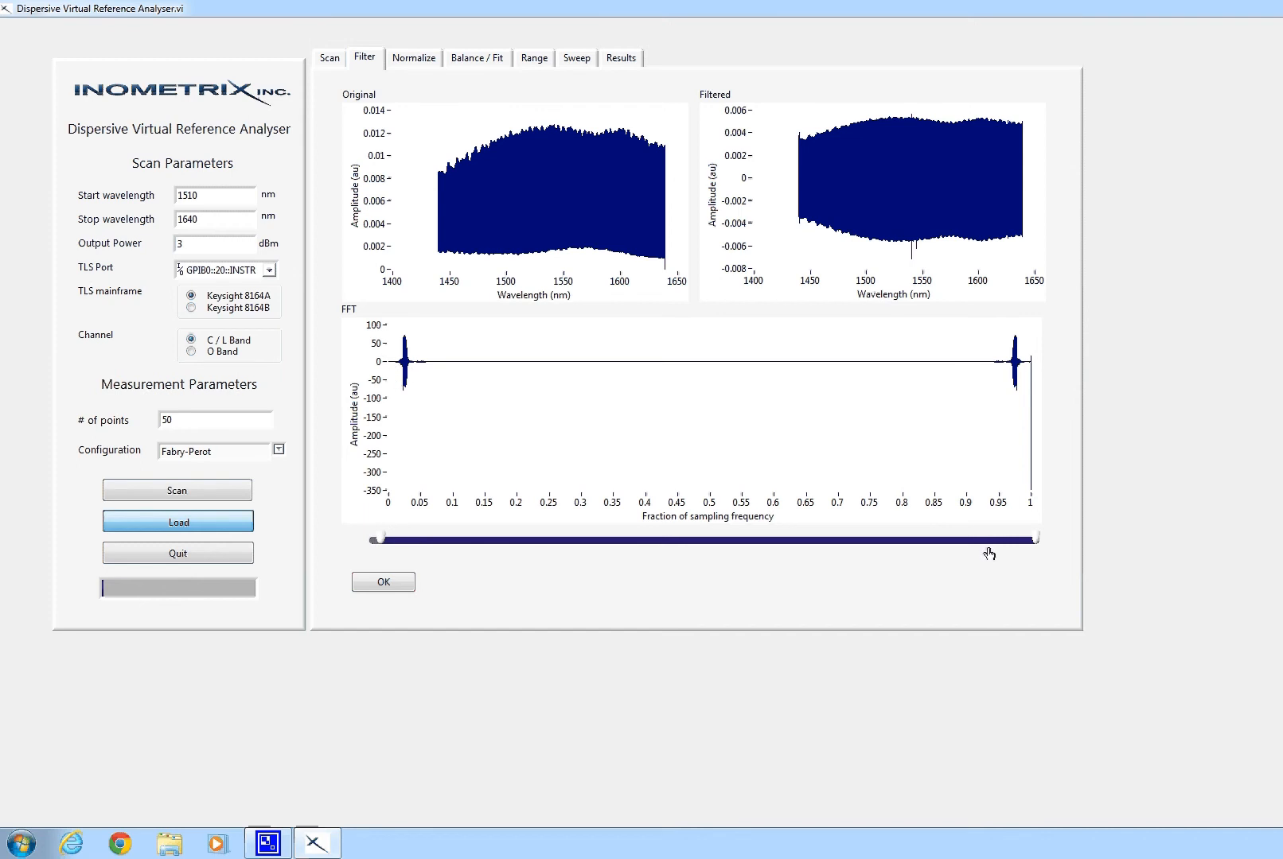
left_click_drag(1034, 541, 1032, 541)
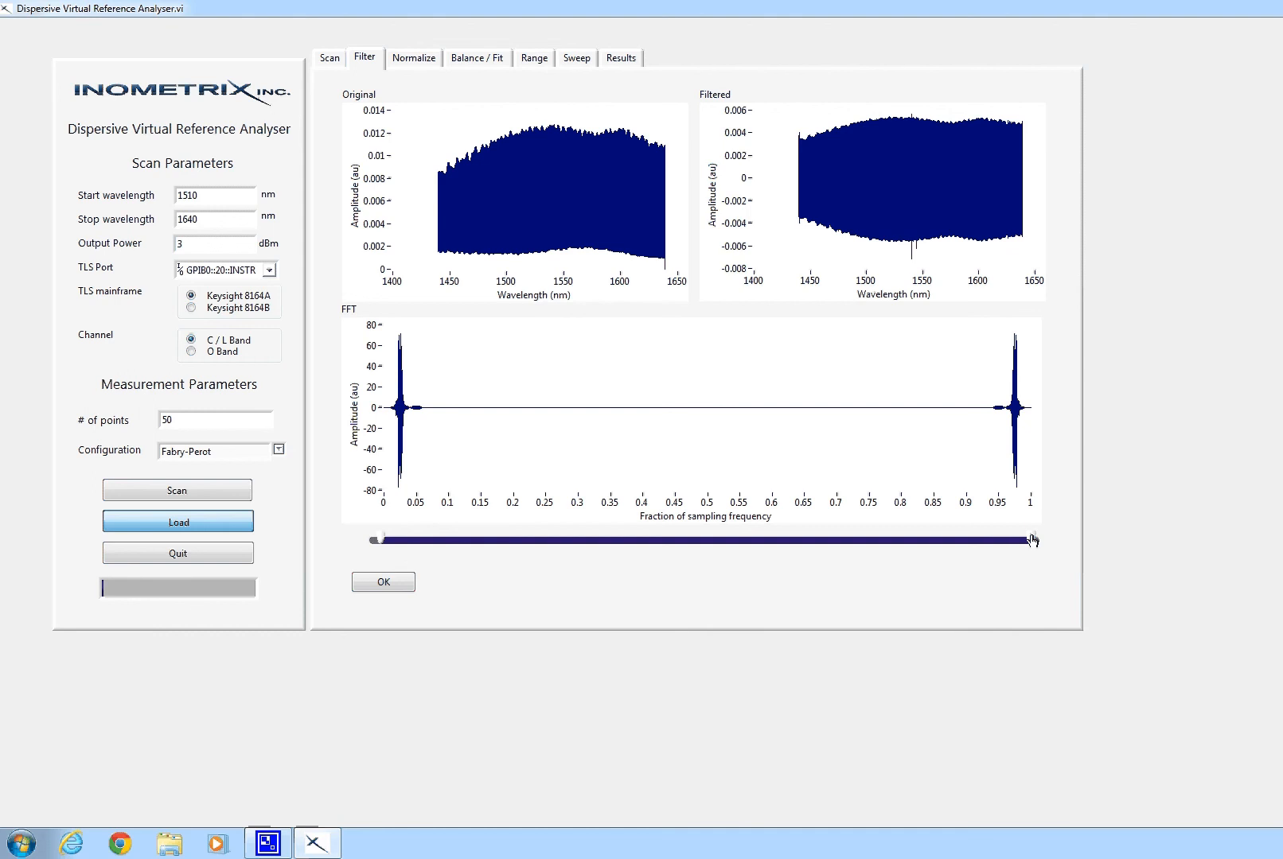
left_click_drag(1032, 540, 720, 539)
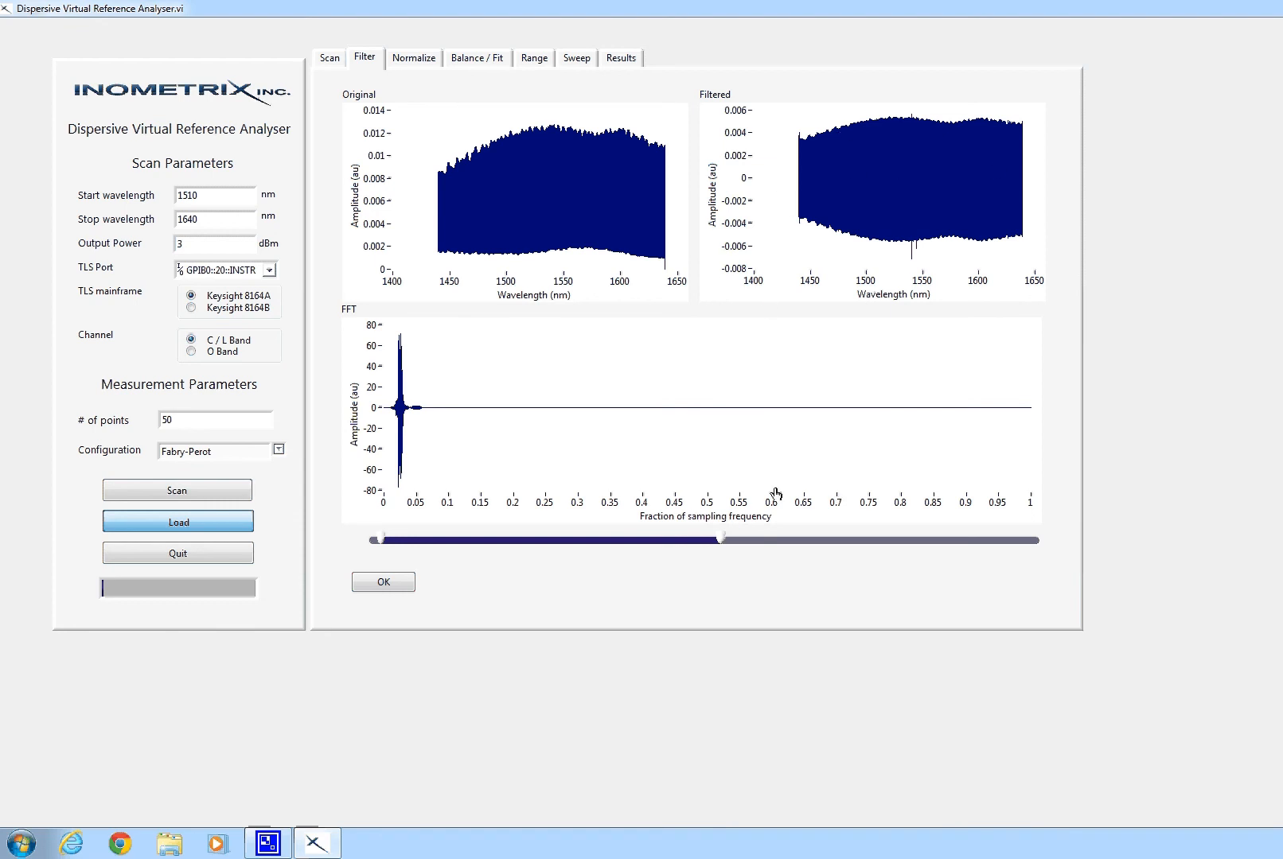
left_click_drag(721, 542, 419, 510)
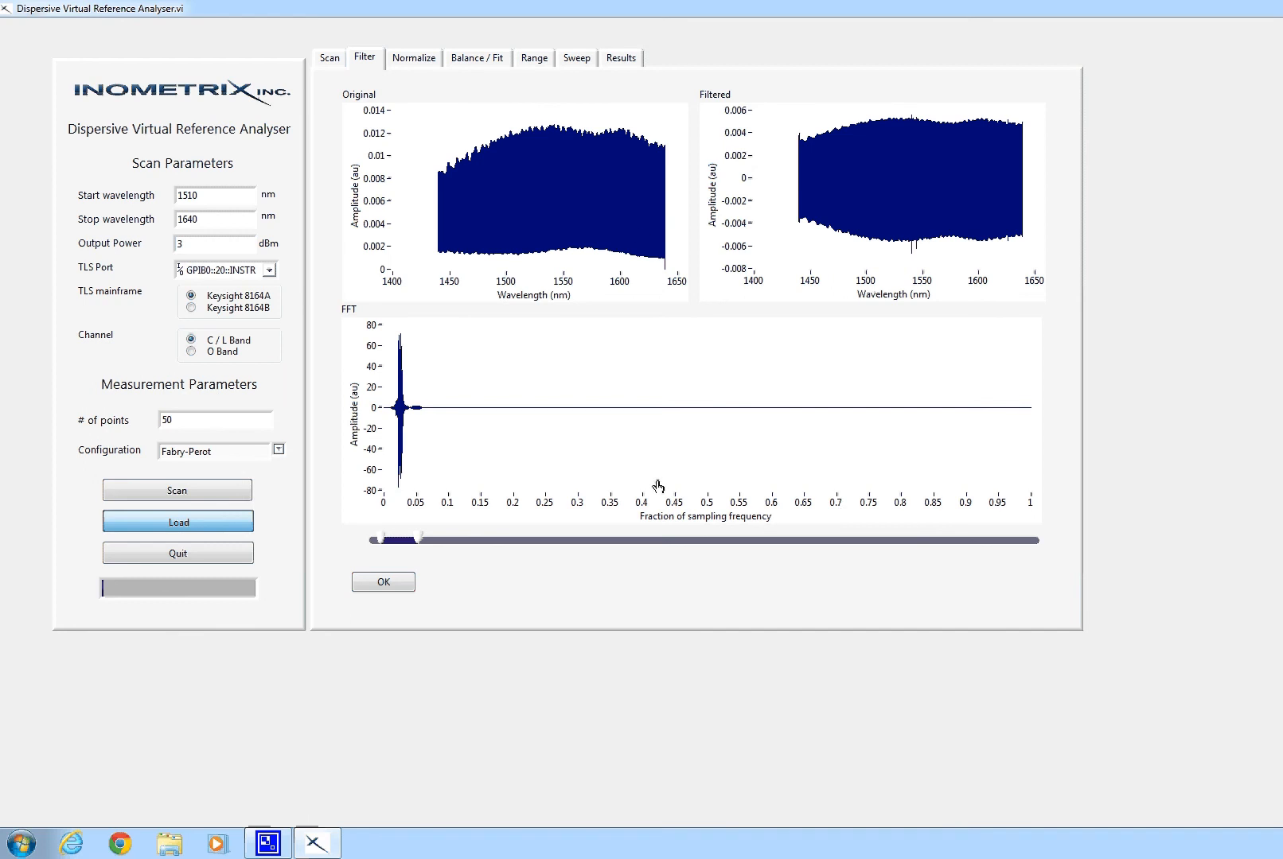
left_click(398, 581)
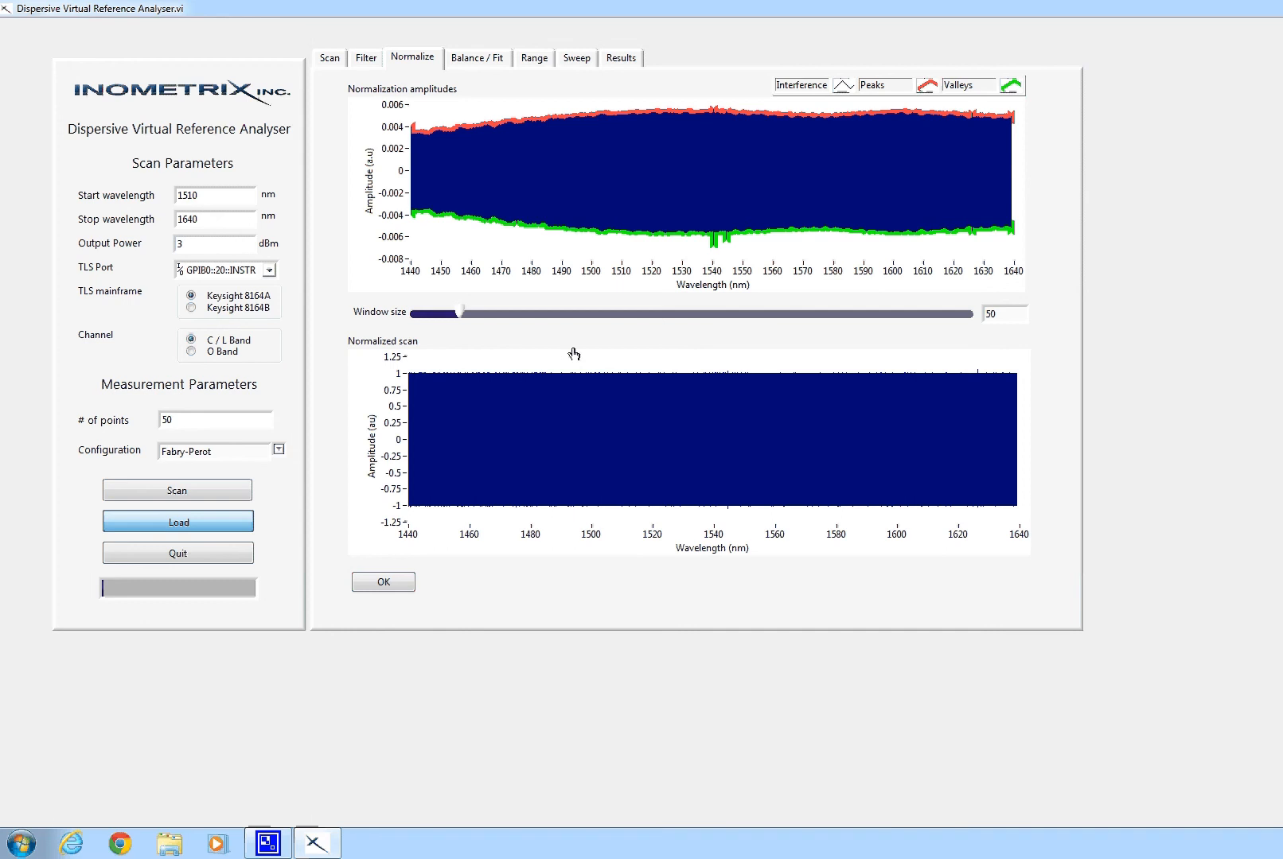
Accept the normalization with a window size of 50 and set the coarse balance to 2455 points in the FFT
left_click(385, 584)
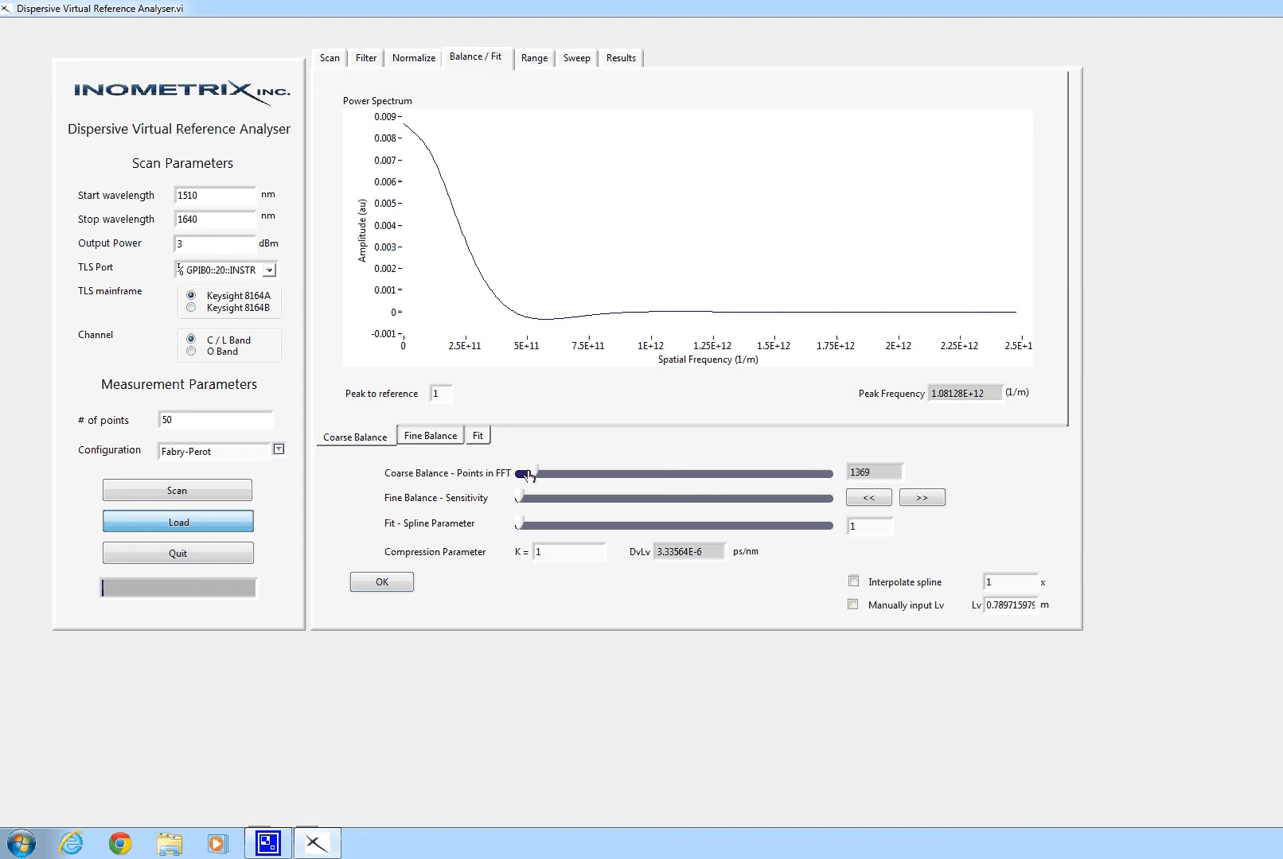
left_click_drag(532, 476, 559, 477)
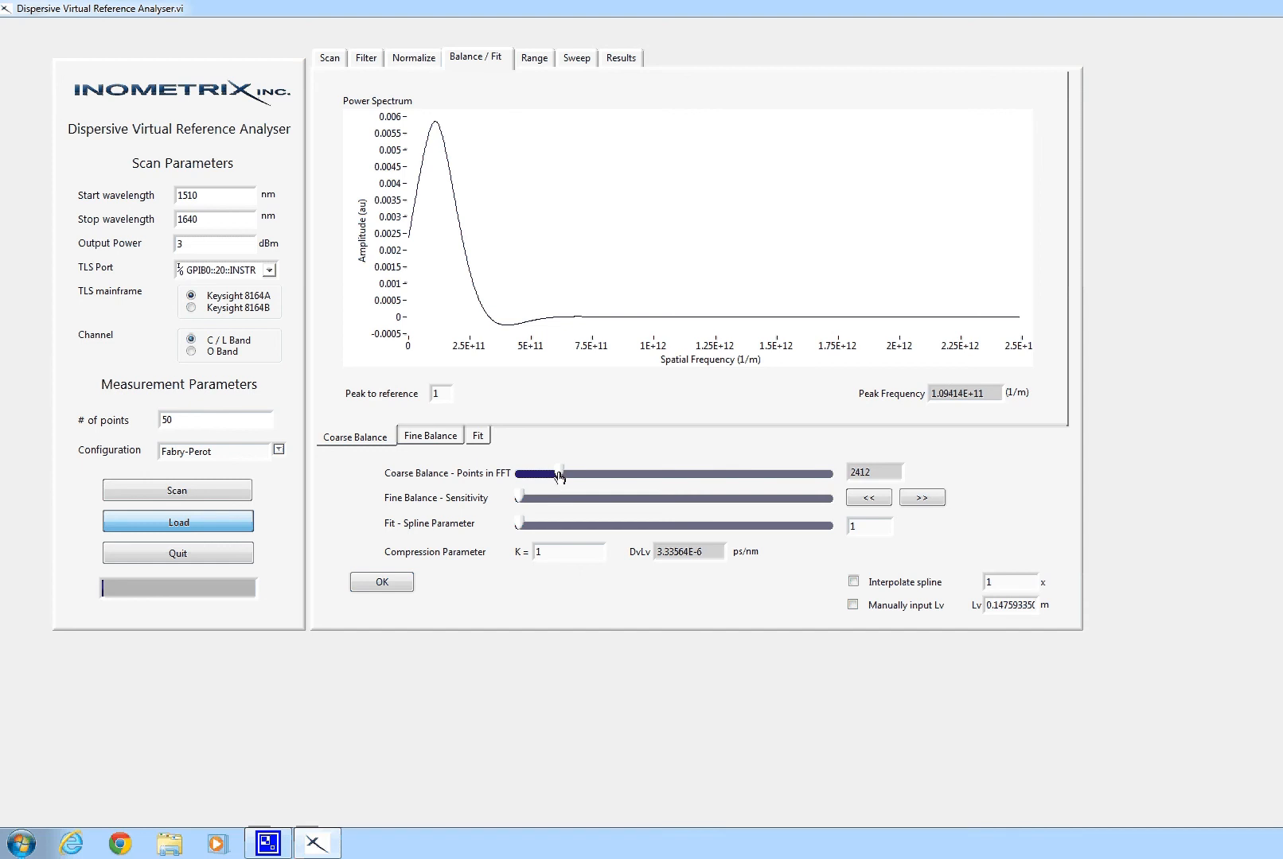
left_click_drag(560, 475, 549, 486)
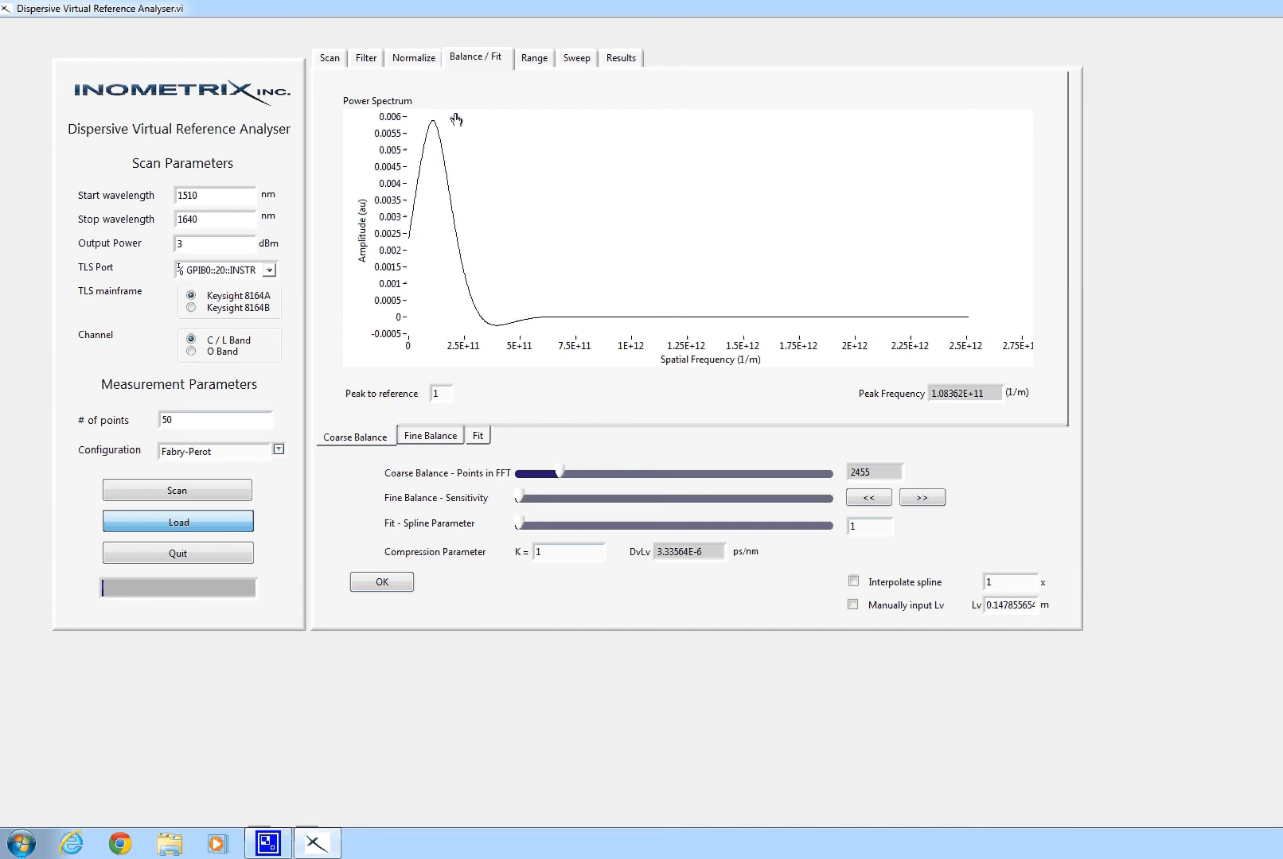
Display the virtual reference pattern for fine balancing and adjust the coarse balance to 2544 points in the FFT
left_click(440, 438)
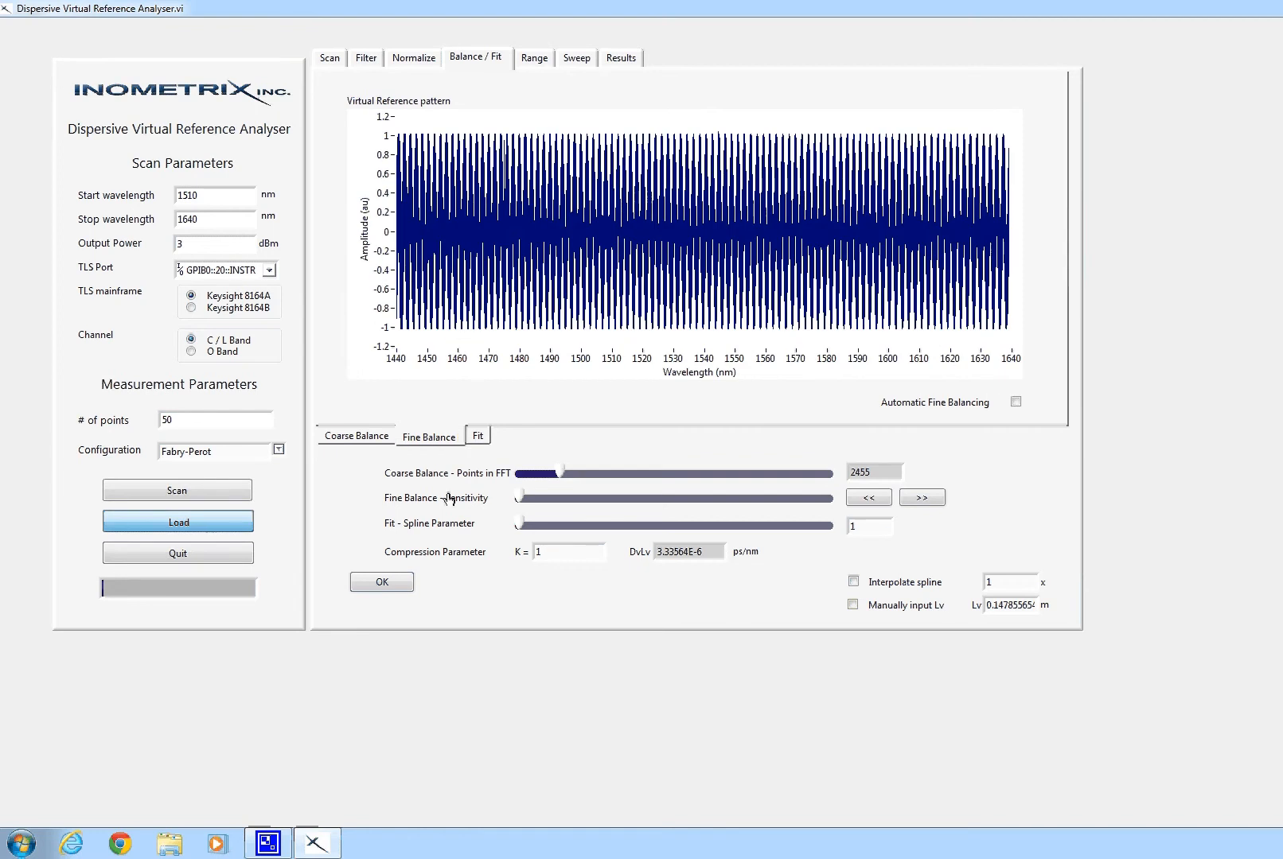
left_click_drag(560, 473, 559, 475)
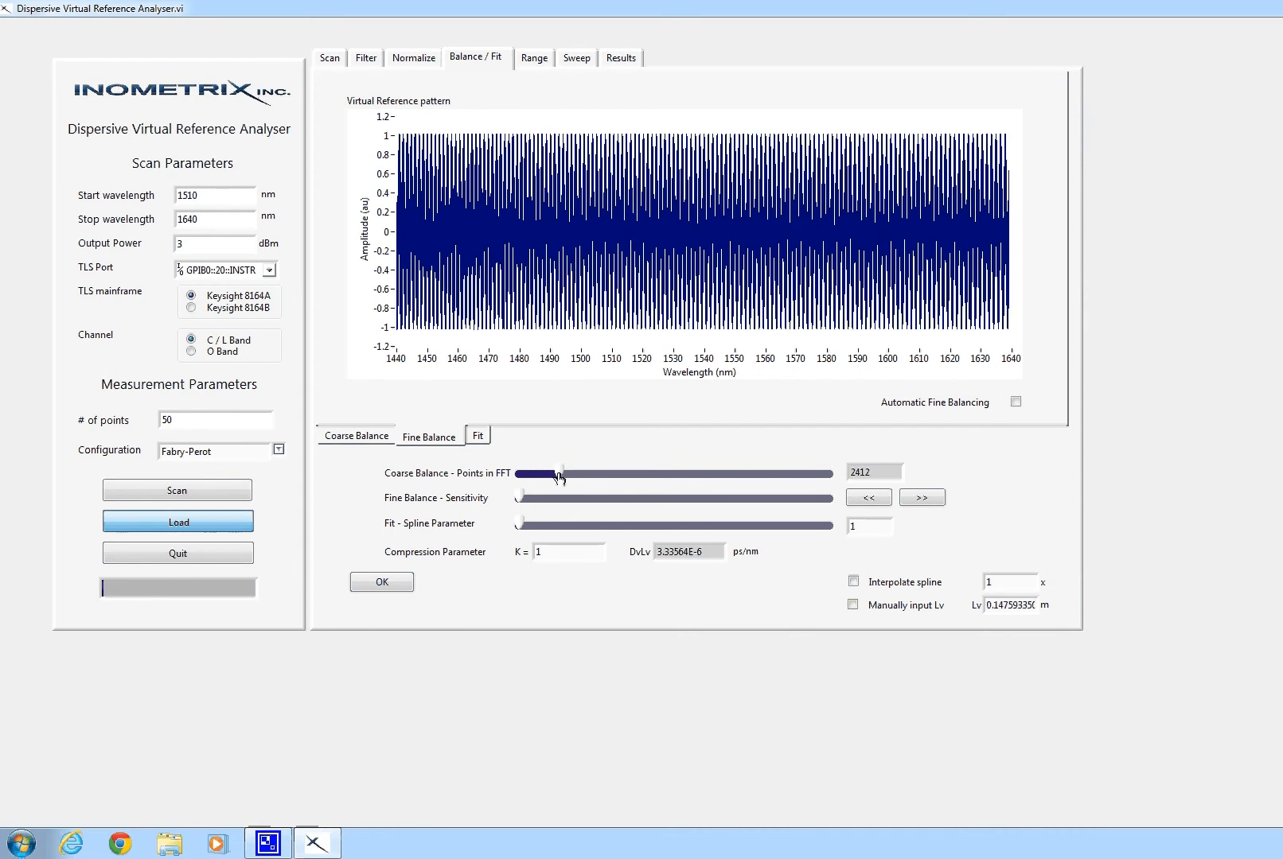
left_click_drag(559, 475, 562, 476)
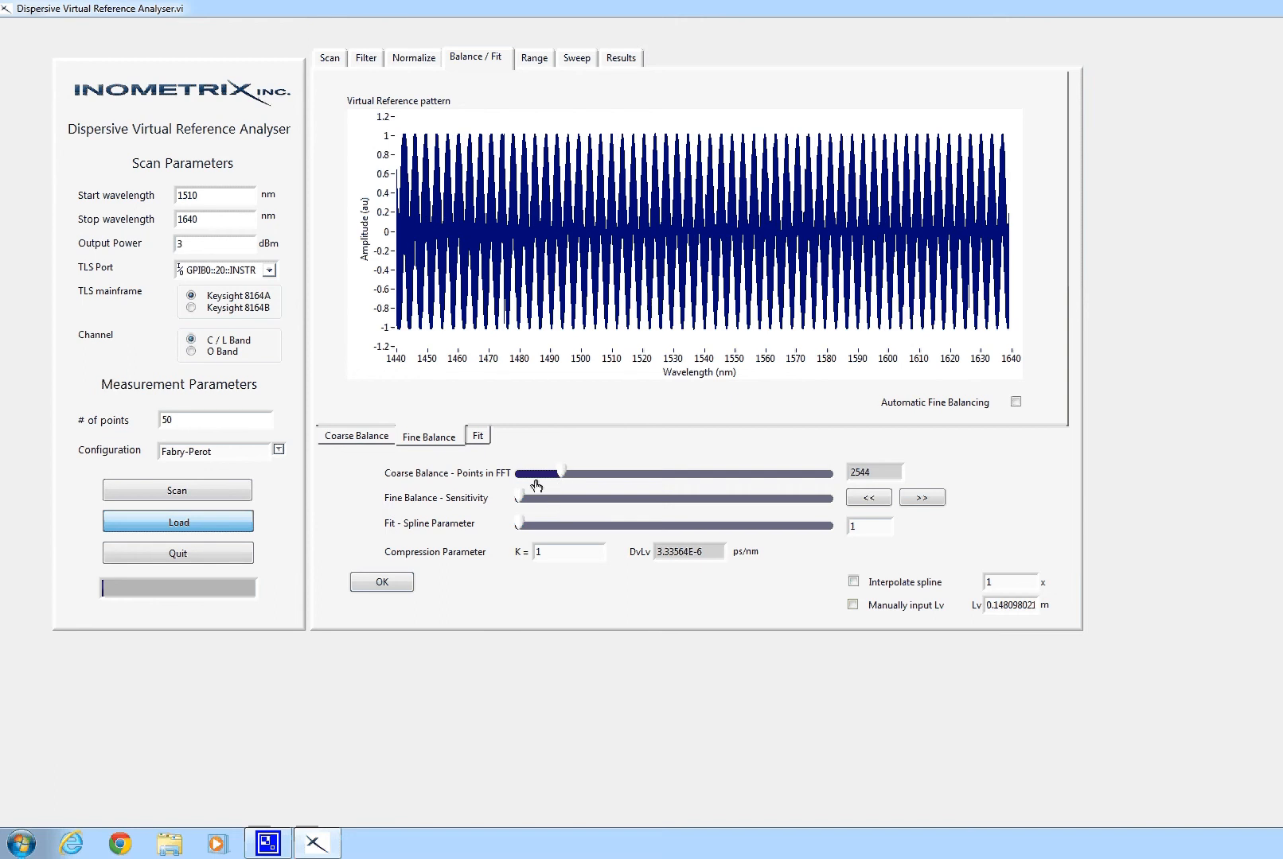
Raise the fine-balance sensitivity to about two thirds of its range and step the virtual reference length Lv up to about 0.148408 m
left_click_drag(522, 500, 725, 509)
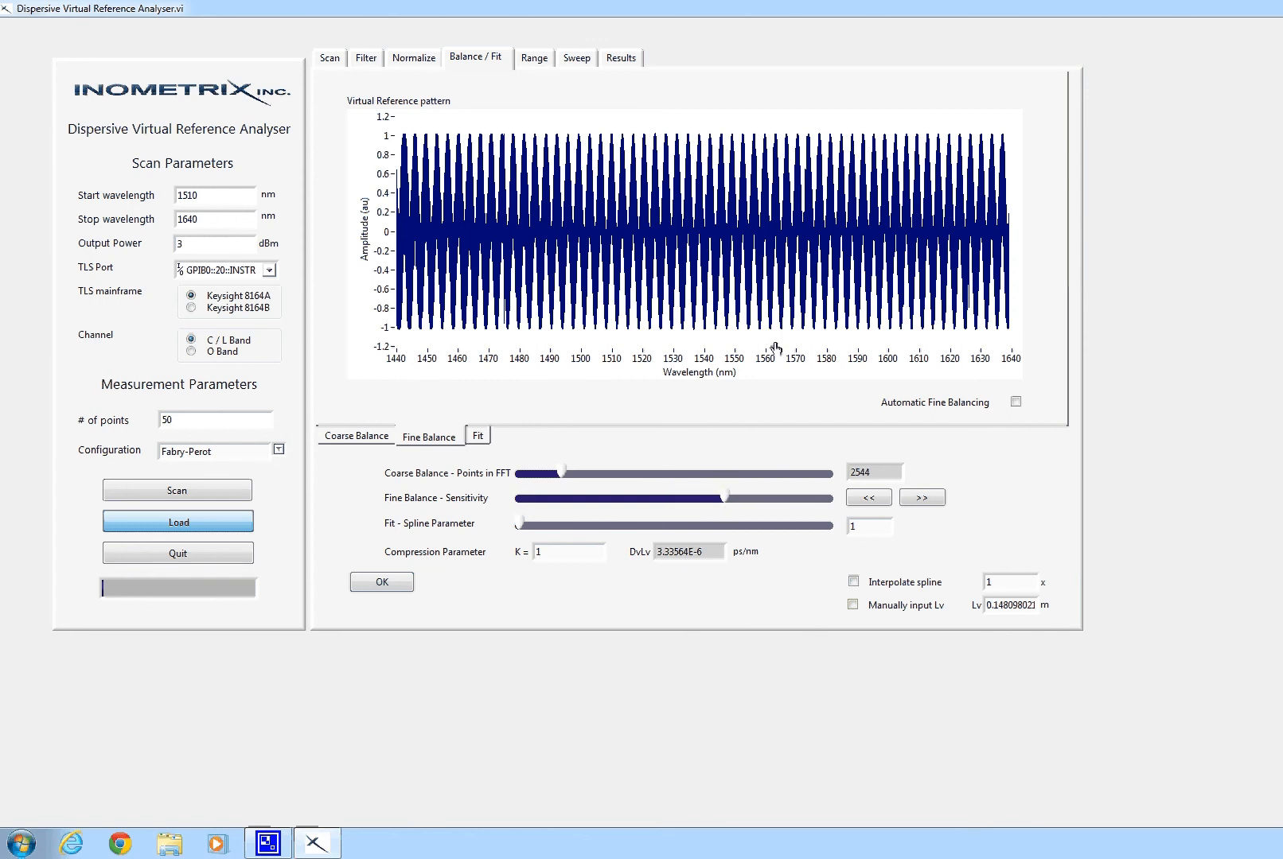
left_click(921, 499)
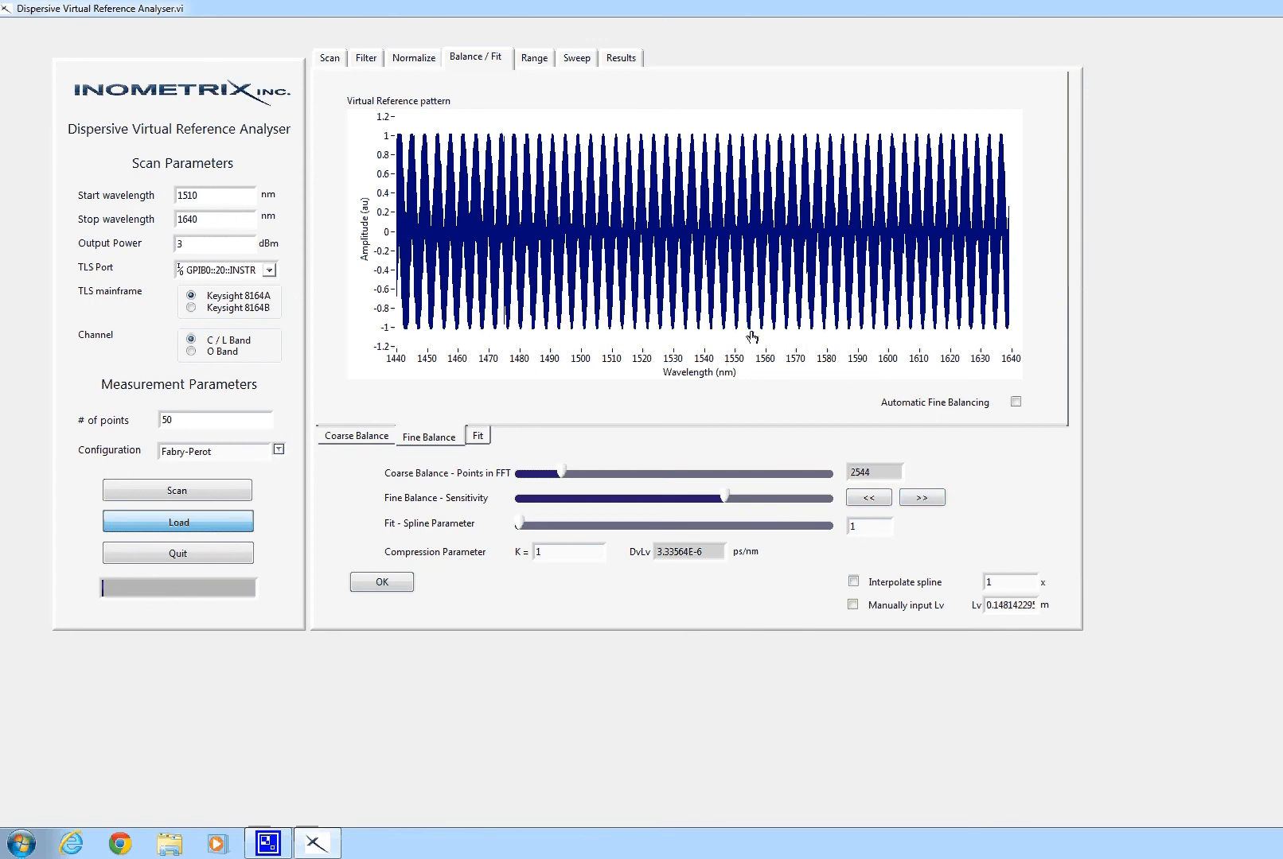
left_click(927, 503)
left_click(929, 506)
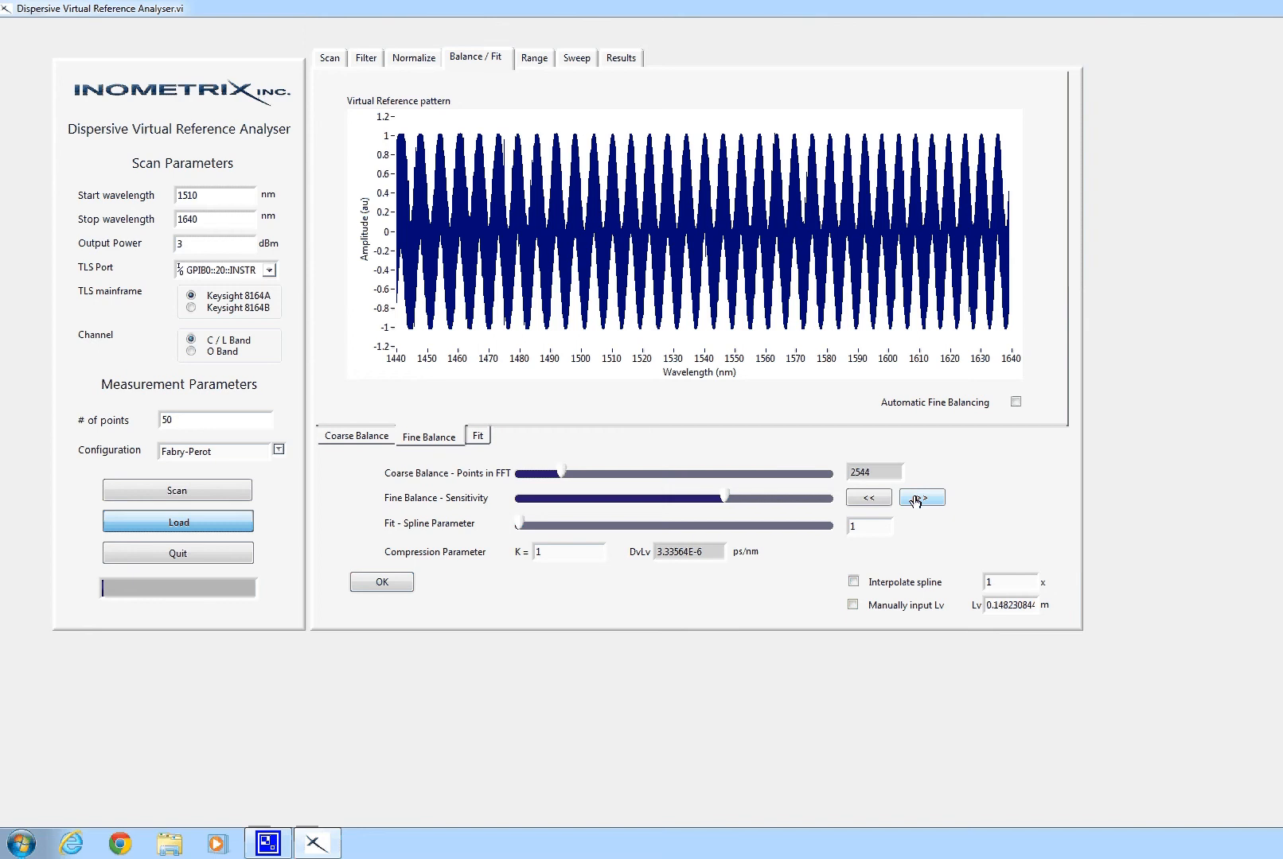
left_click(918, 499)
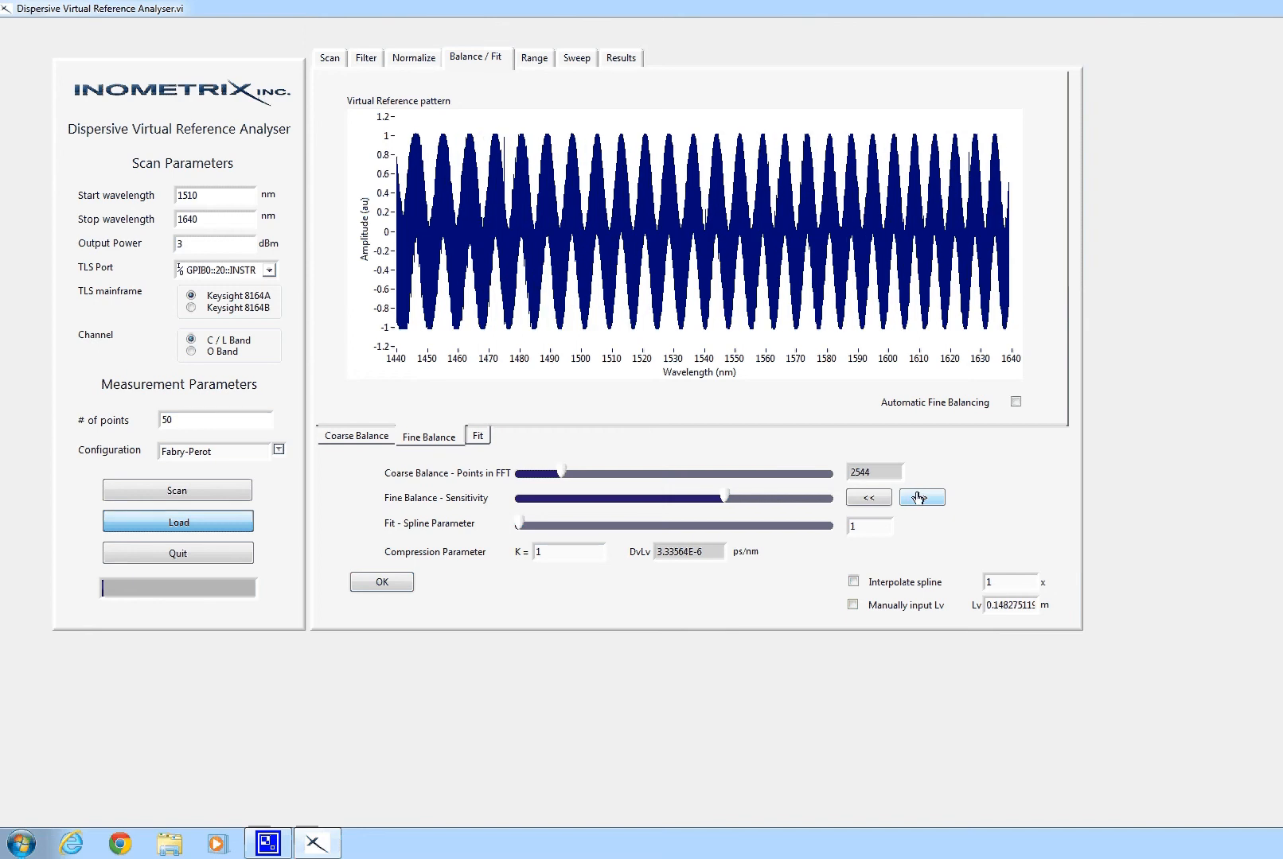
left_click(915, 500)
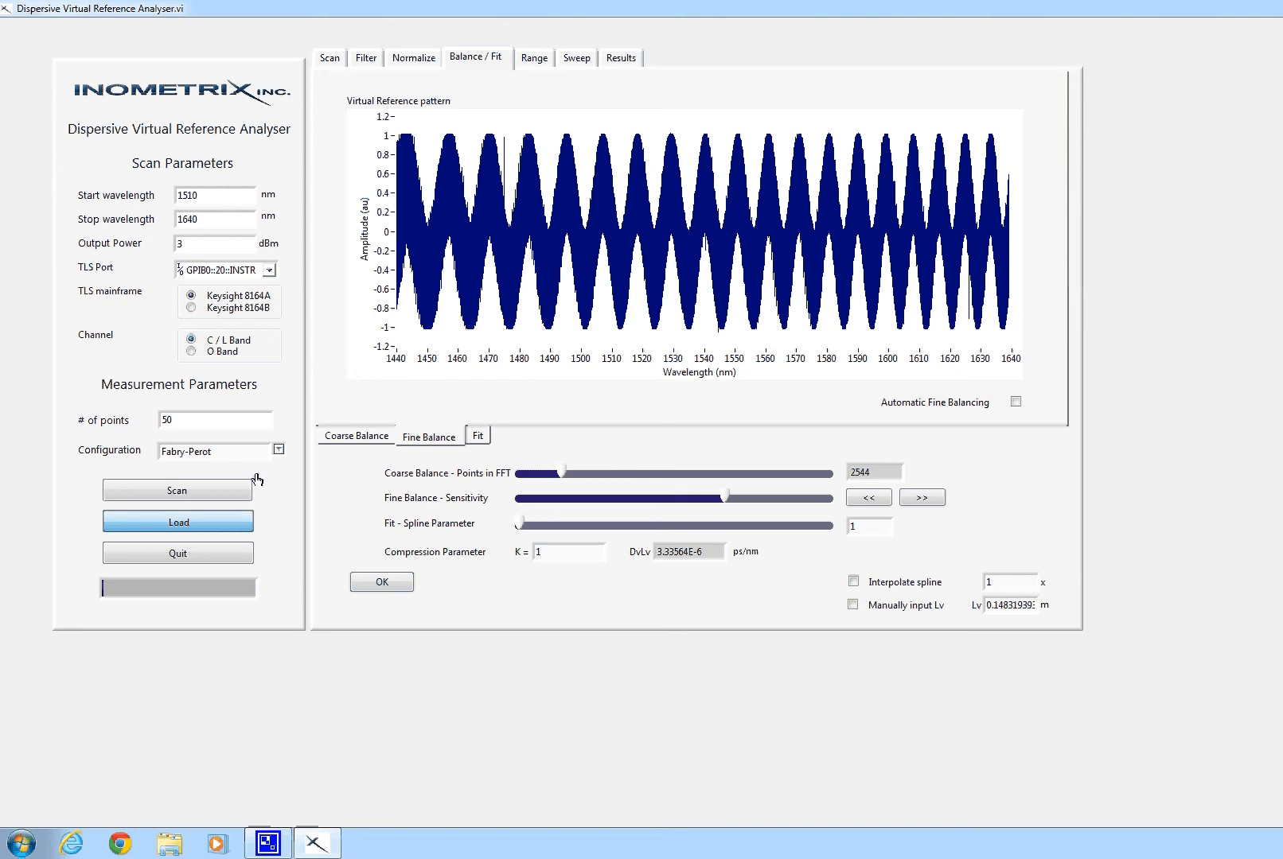
left_click(921, 499)
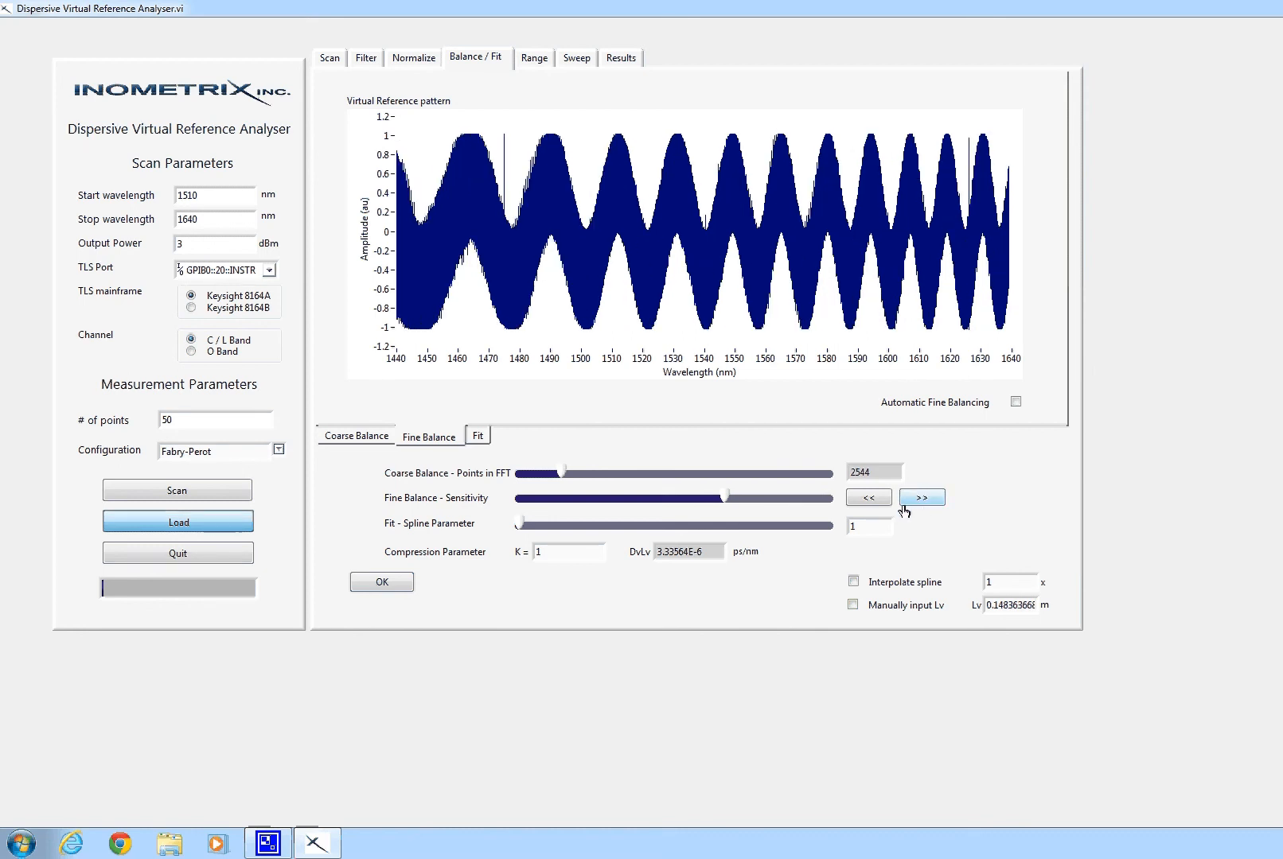
left_click(921, 505)
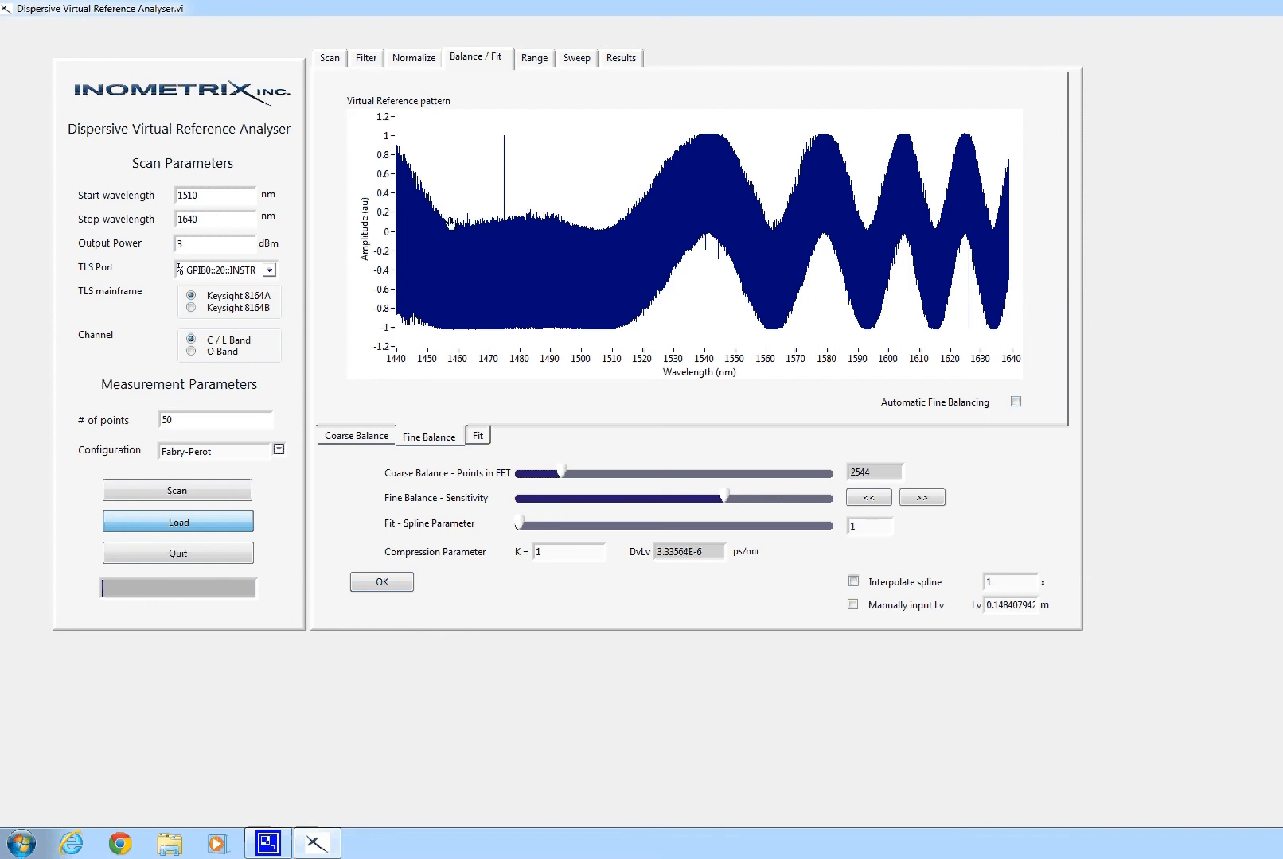
Lower the fine-balance sensitivity to about 40 percent of its range and step Lv up in finer increments to about 0.14845 m
left_click_drag(722, 499, 649, 498)
left_click(931, 499)
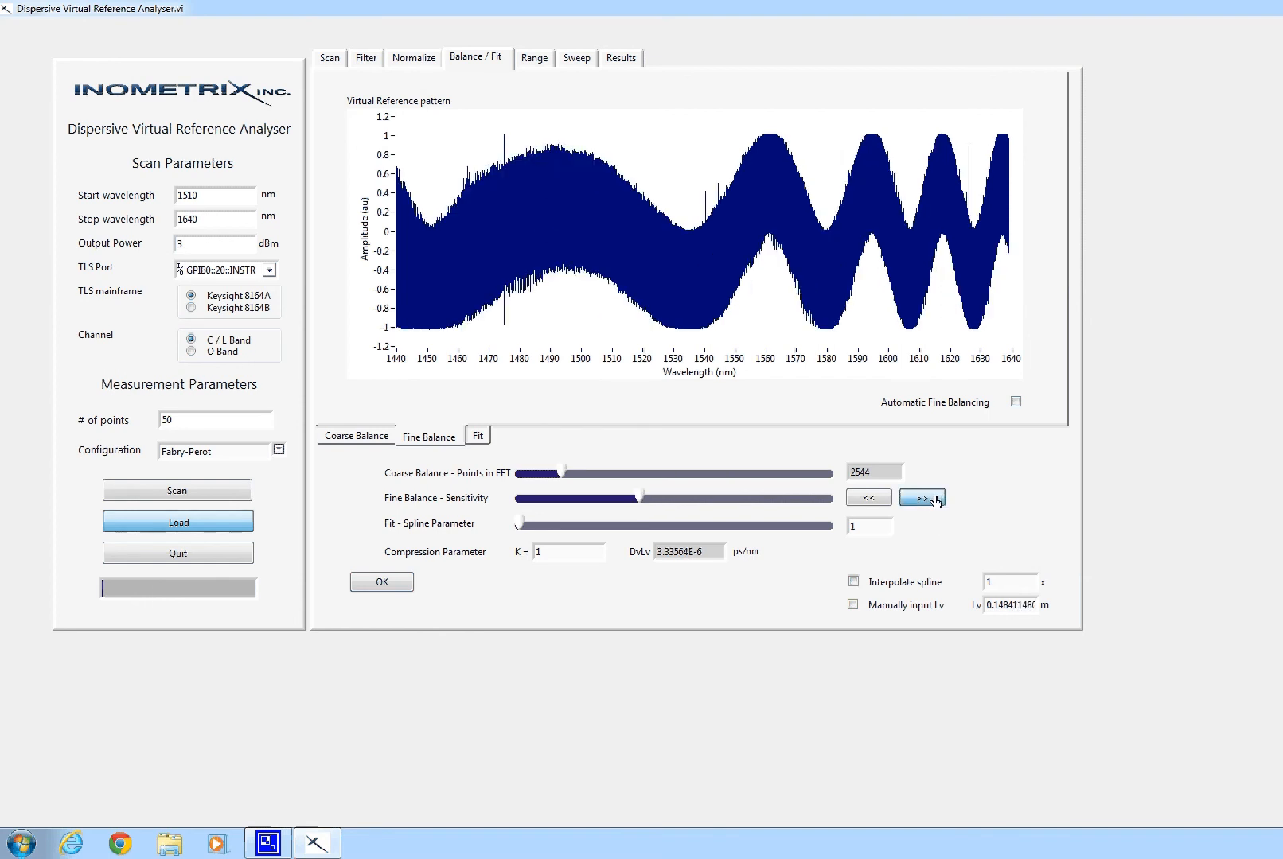
left_click(935, 499)
left_click(935, 499)
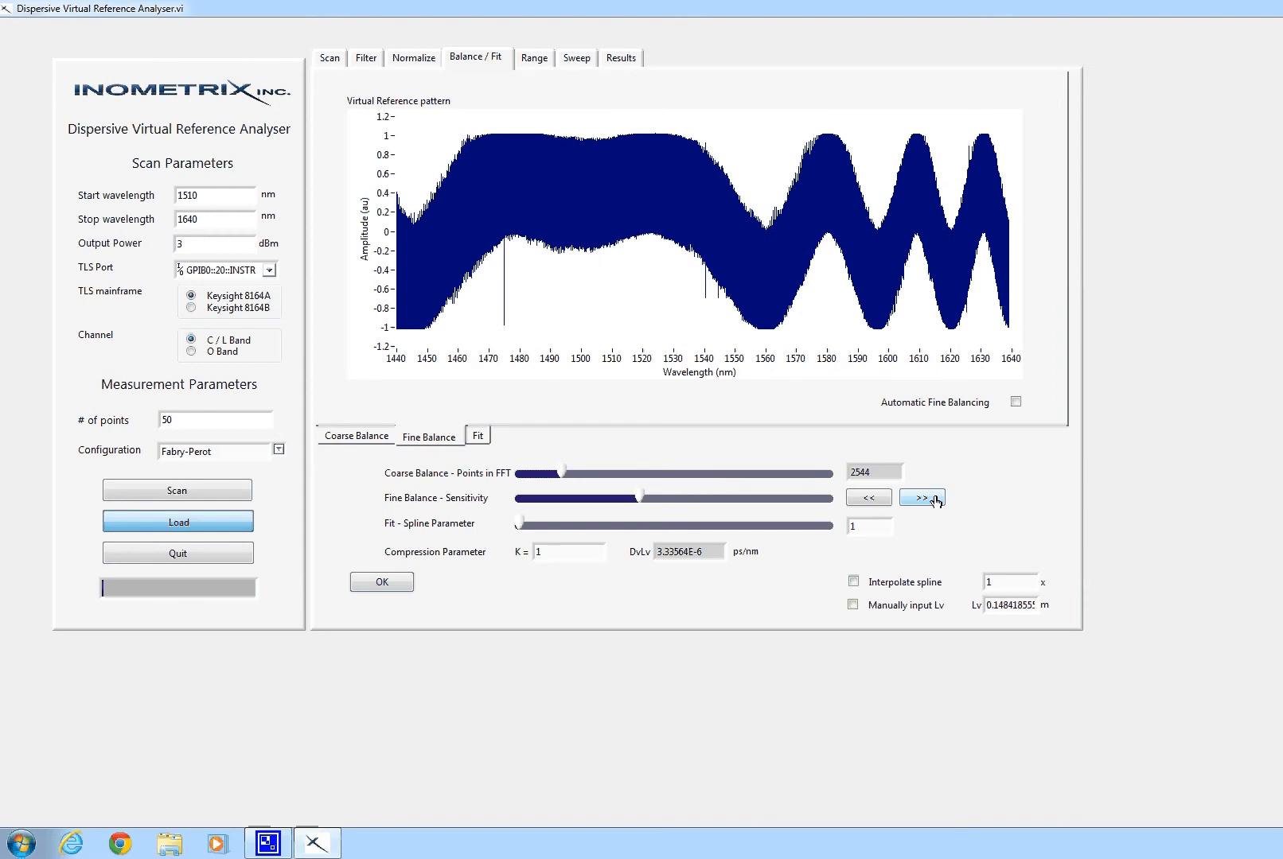
left_click(935, 499)
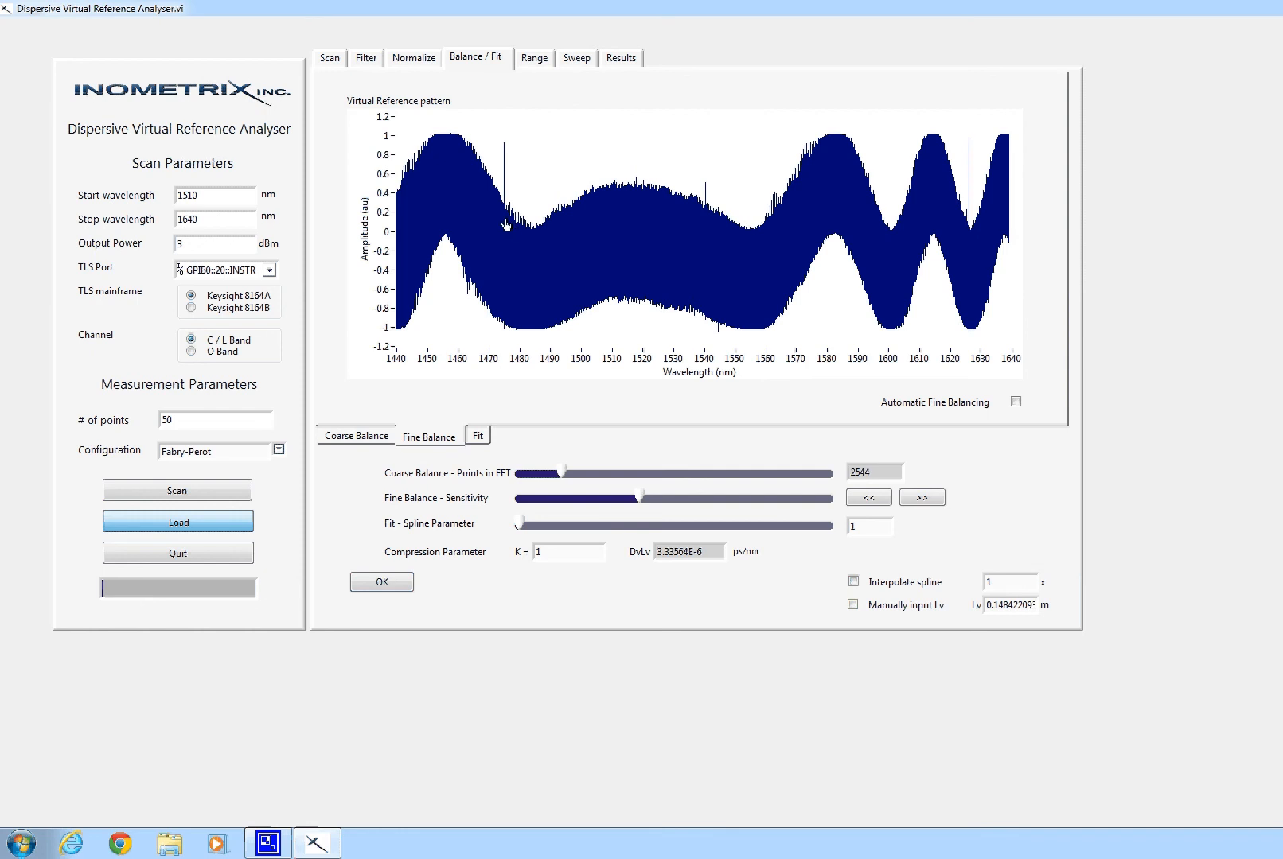
left_click(923, 498)
left_click(923, 501)
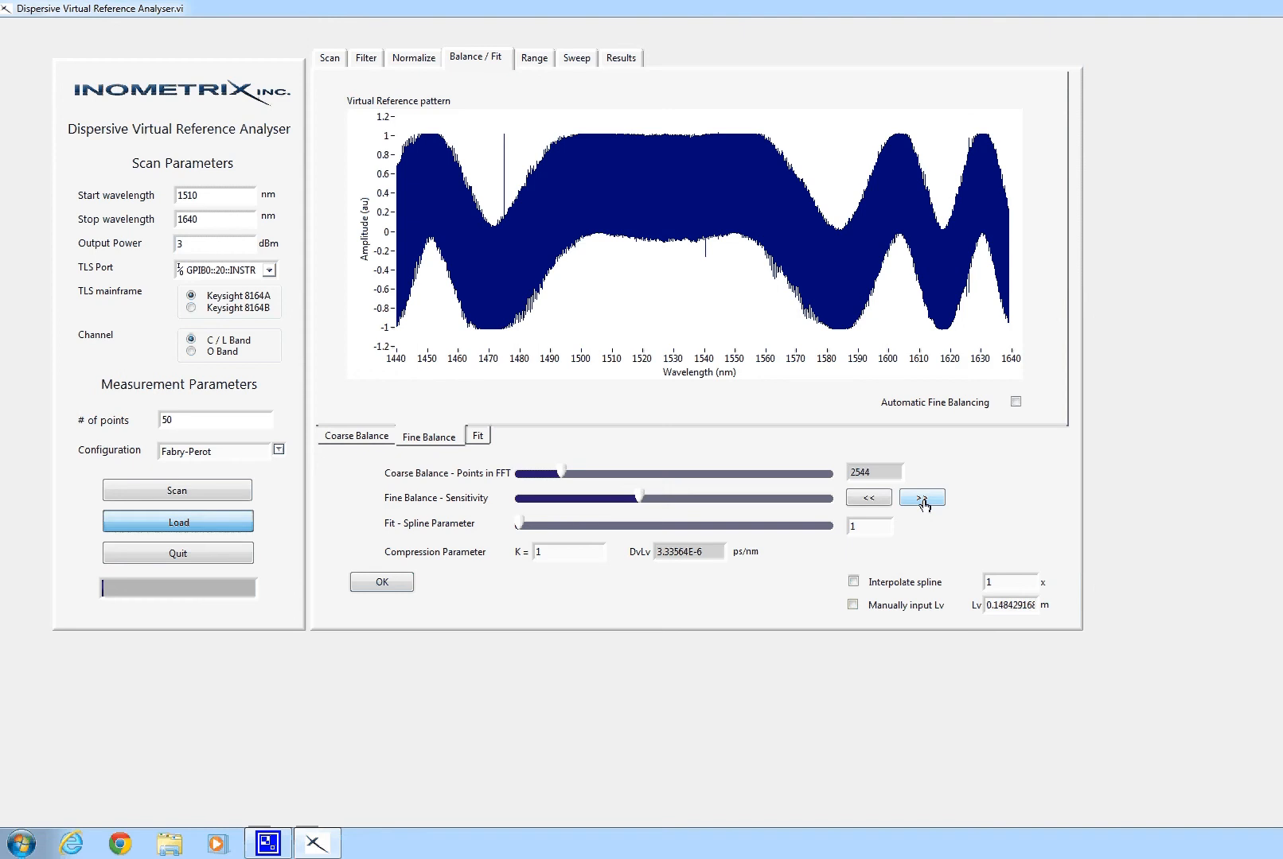
left_click(923, 501)
left_click(923, 500)
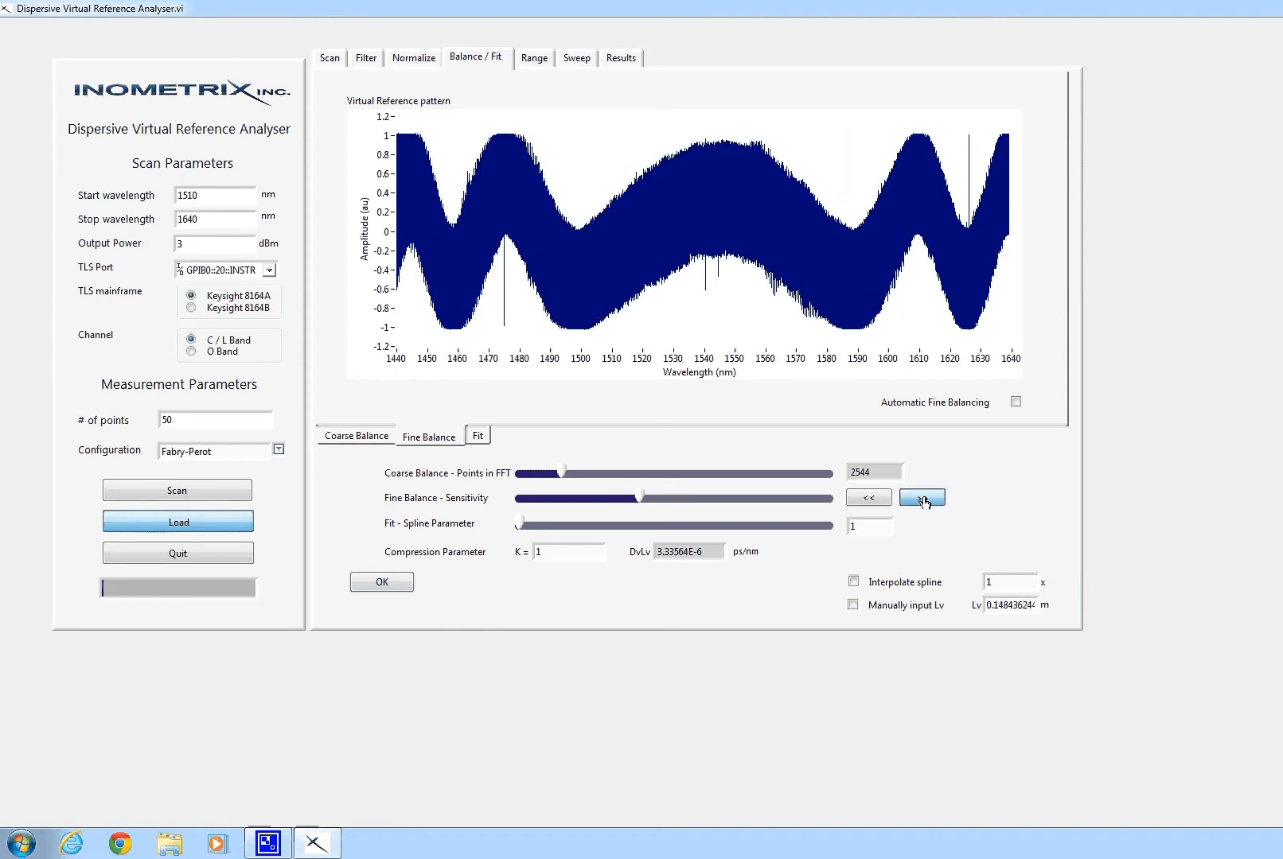
left_click(922, 499)
left_click(923, 500)
left_click(921, 499)
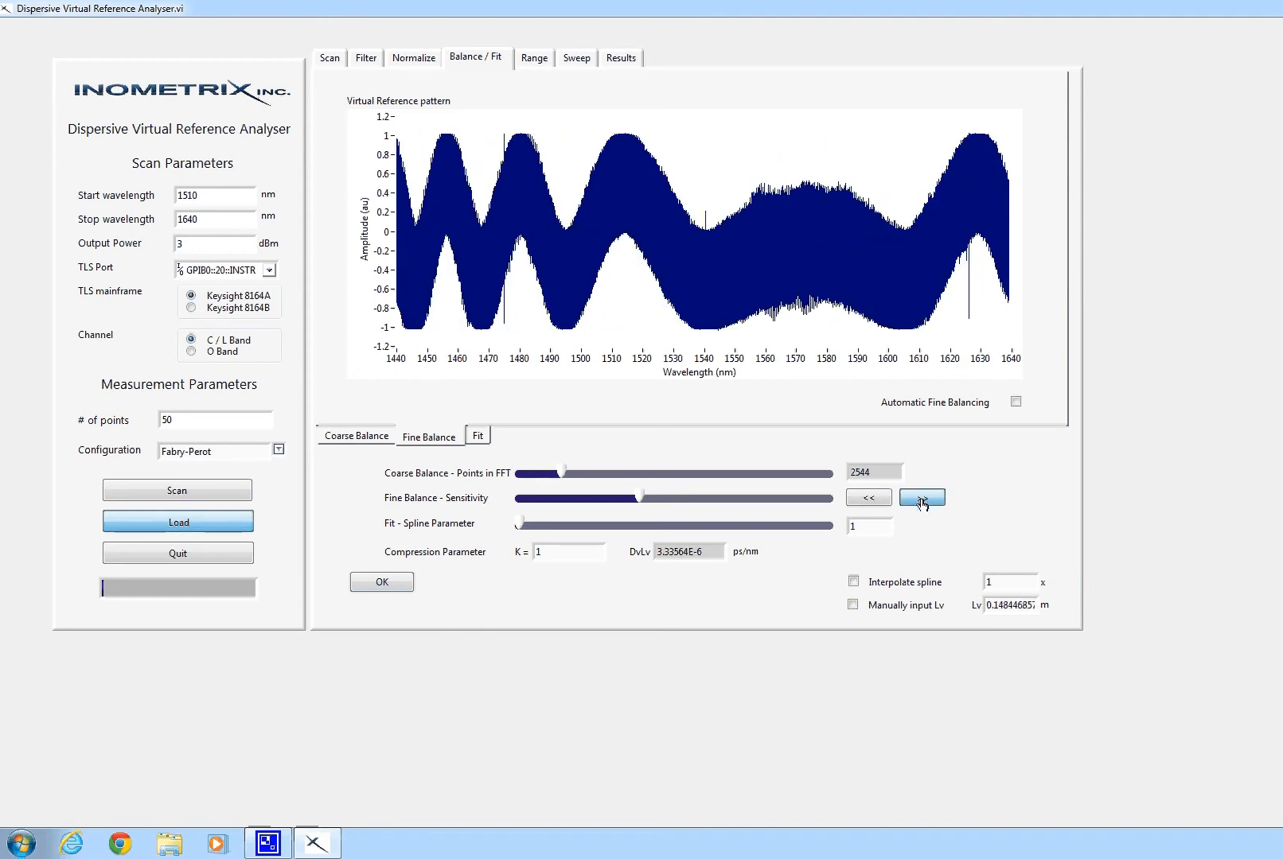
left_click(915, 498)
Step the virtual reference length Lv back down to about 0.148433 m to centre the fringe pattern
left_click(866, 501)
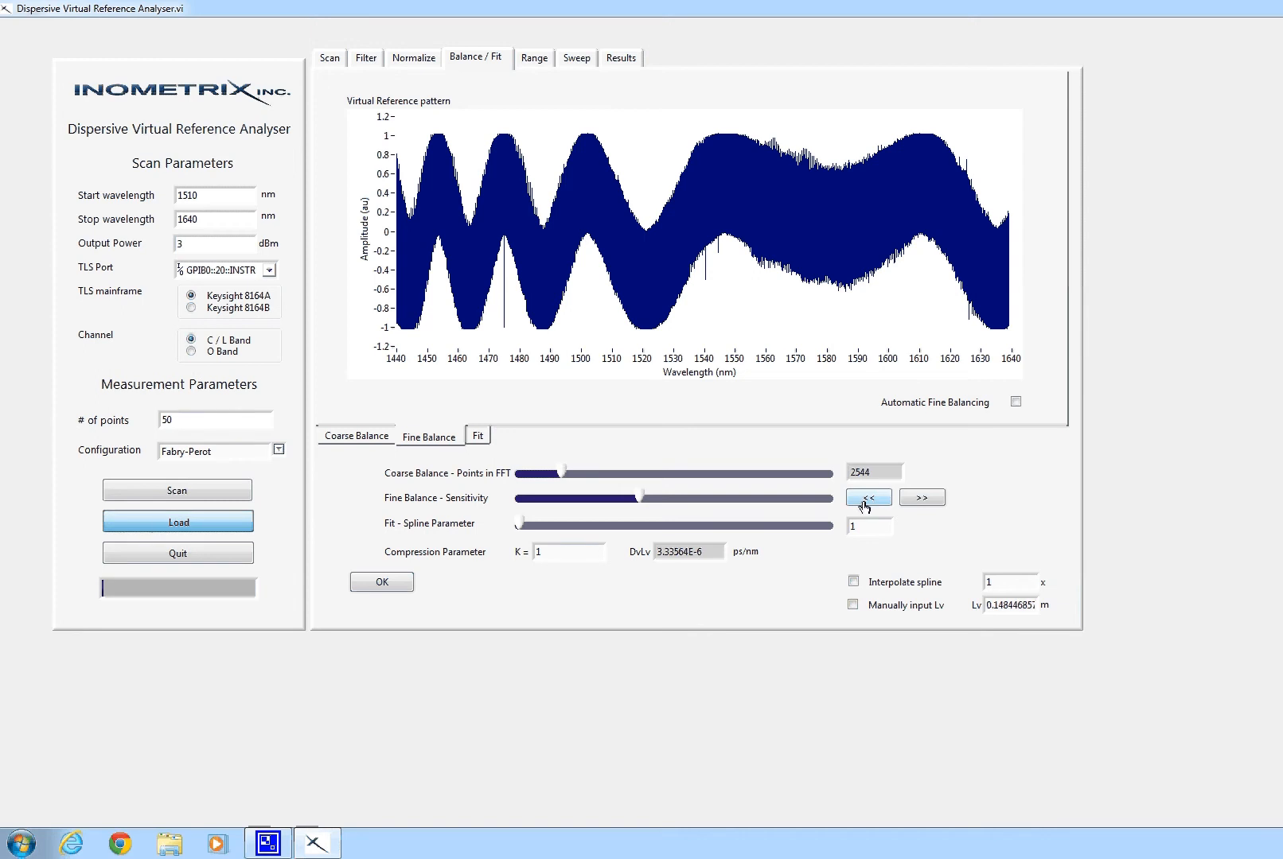
left_click(865, 506)
left_click(865, 507)
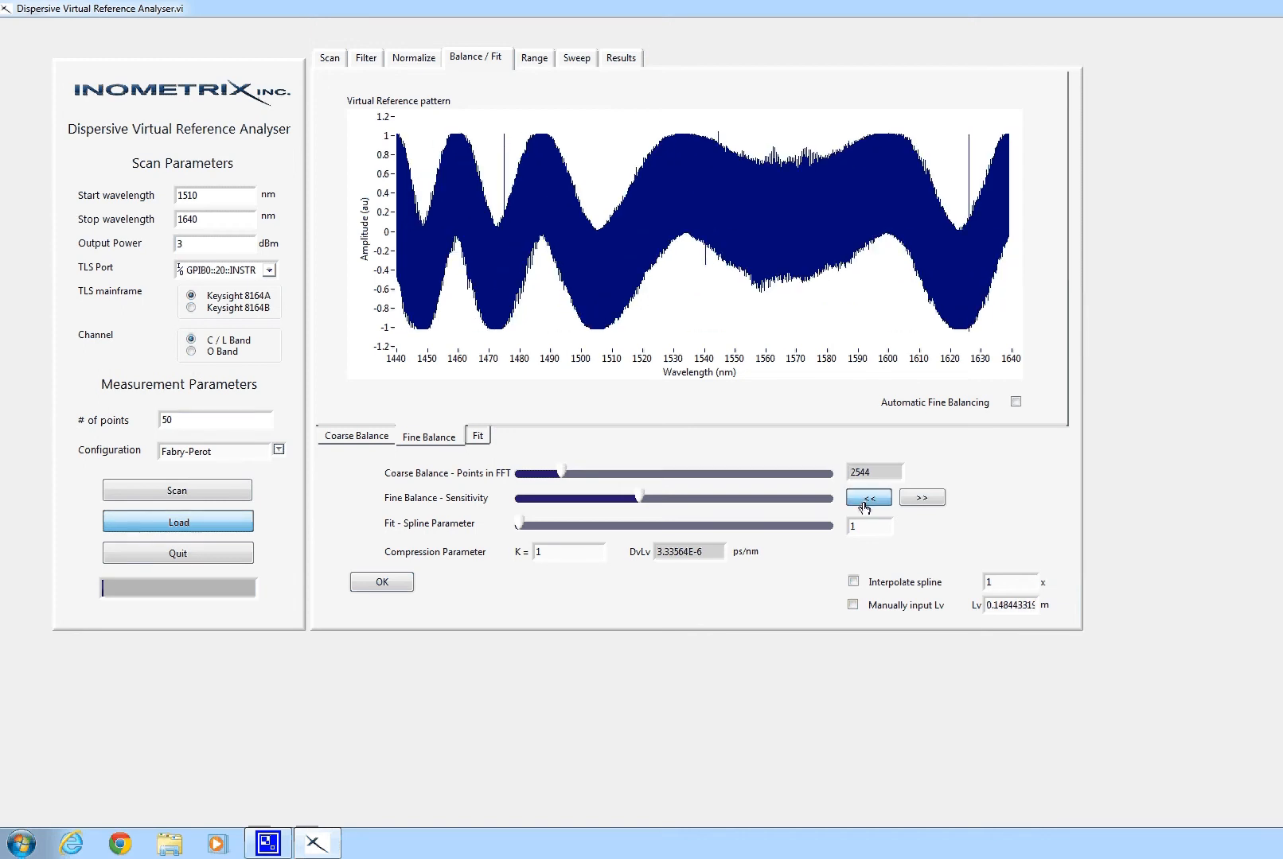
left_click(866, 500)
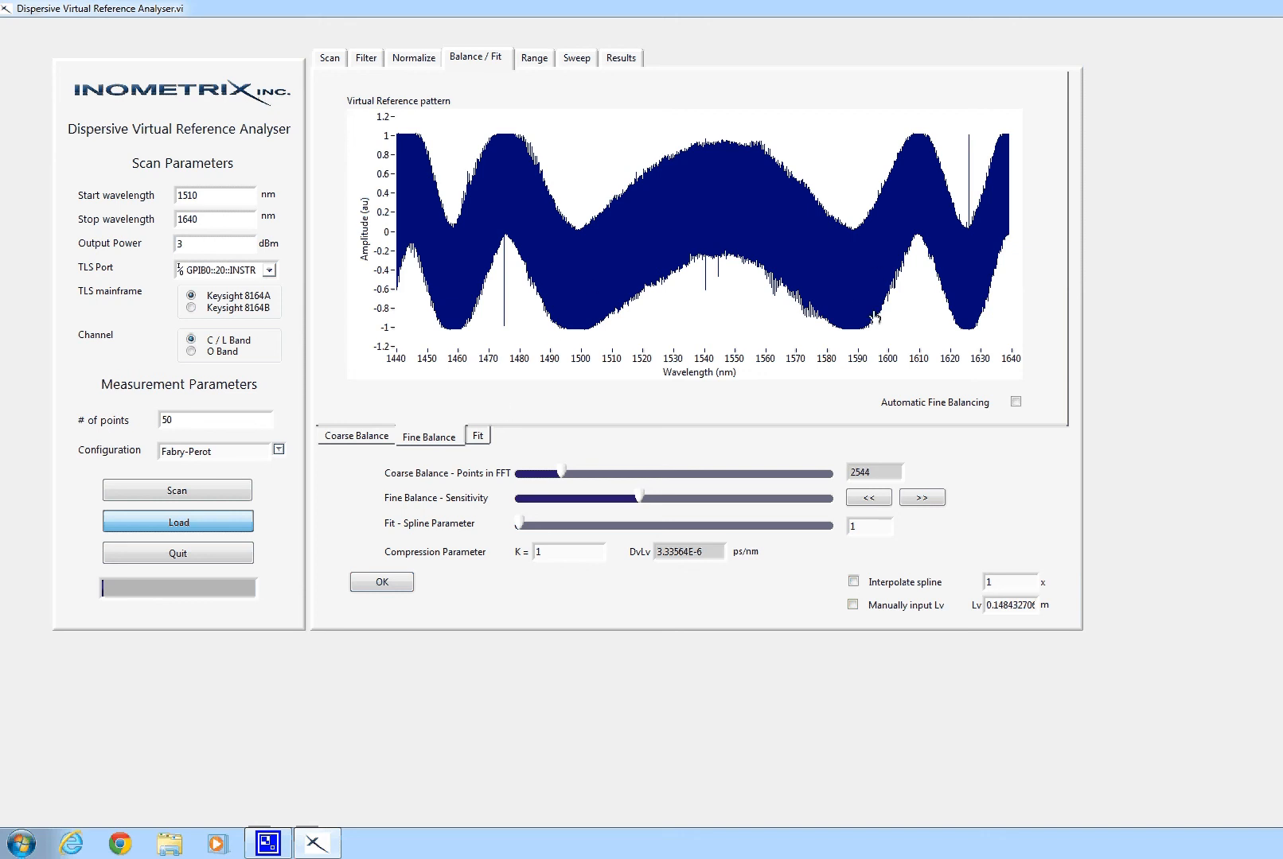
Display the fit pattern, raise the spline parameter to 9.65, and compare the fit with the virtual reference pattern
left_click(478, 436)
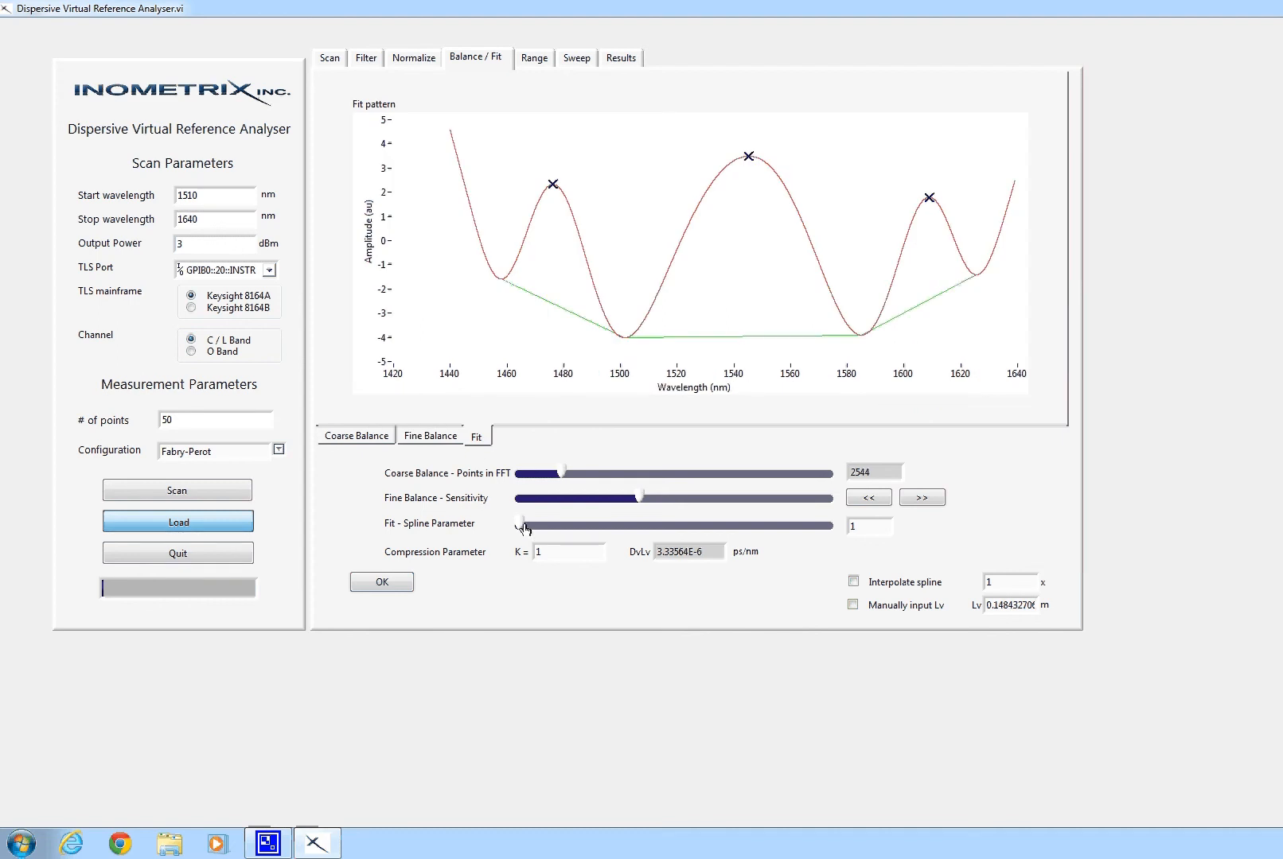
left_click_drag(519, 525, 546, 523)
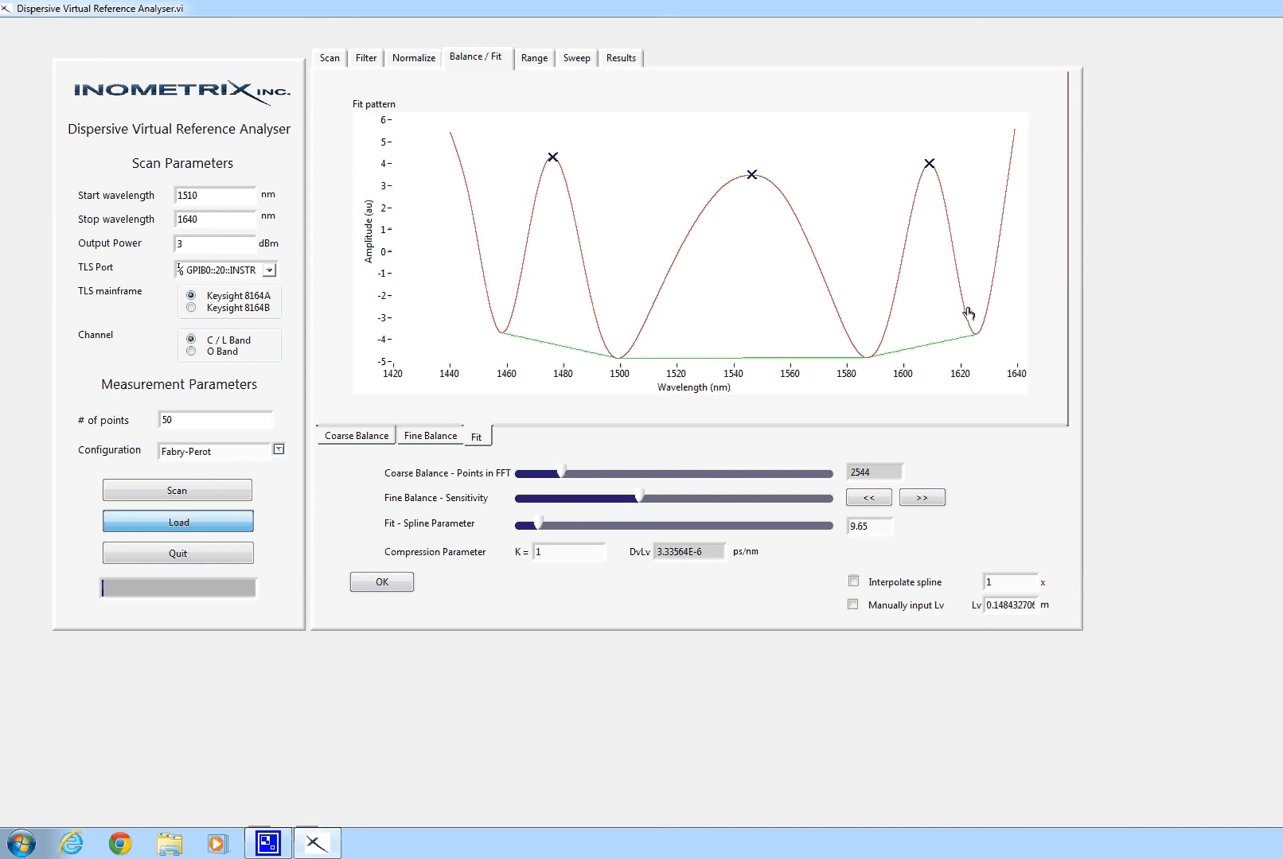
left_click(450, 437)
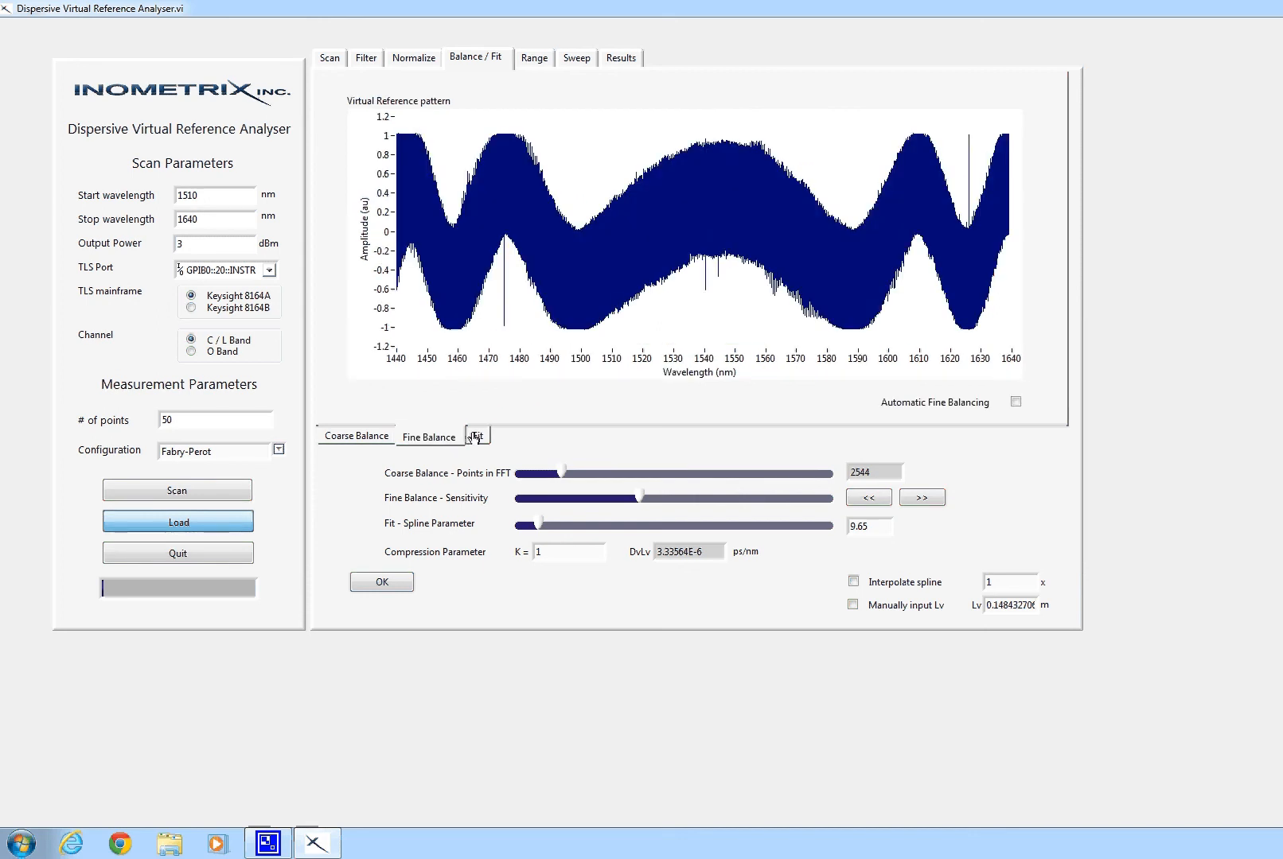
left_click(475, 438)
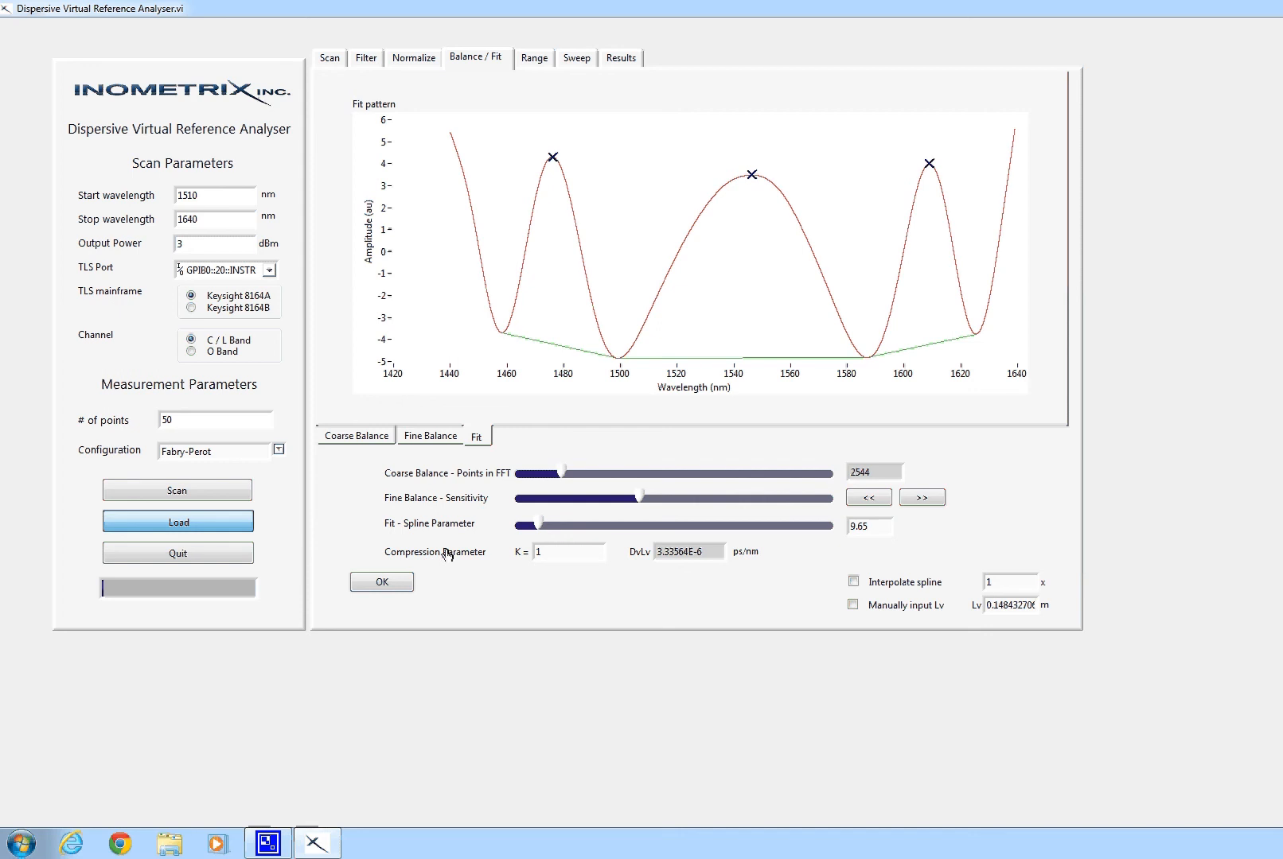
Set the compression parameter K to 3000 and raise the fit spline parameter to 240
left_click(557, 558)
key("BackSpace")
type("3000")
left_click(568, 598)
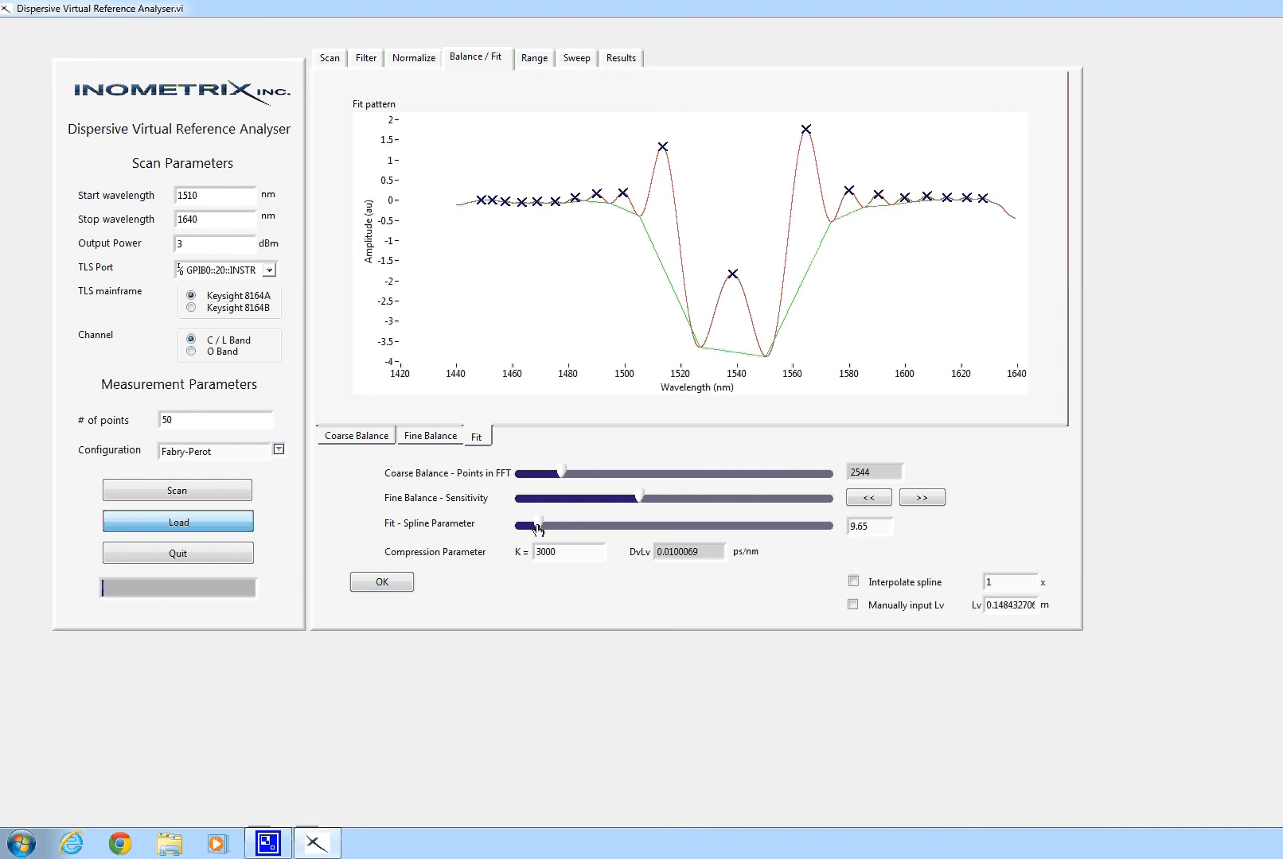
left_click_drag(539, 530, 558, 528)
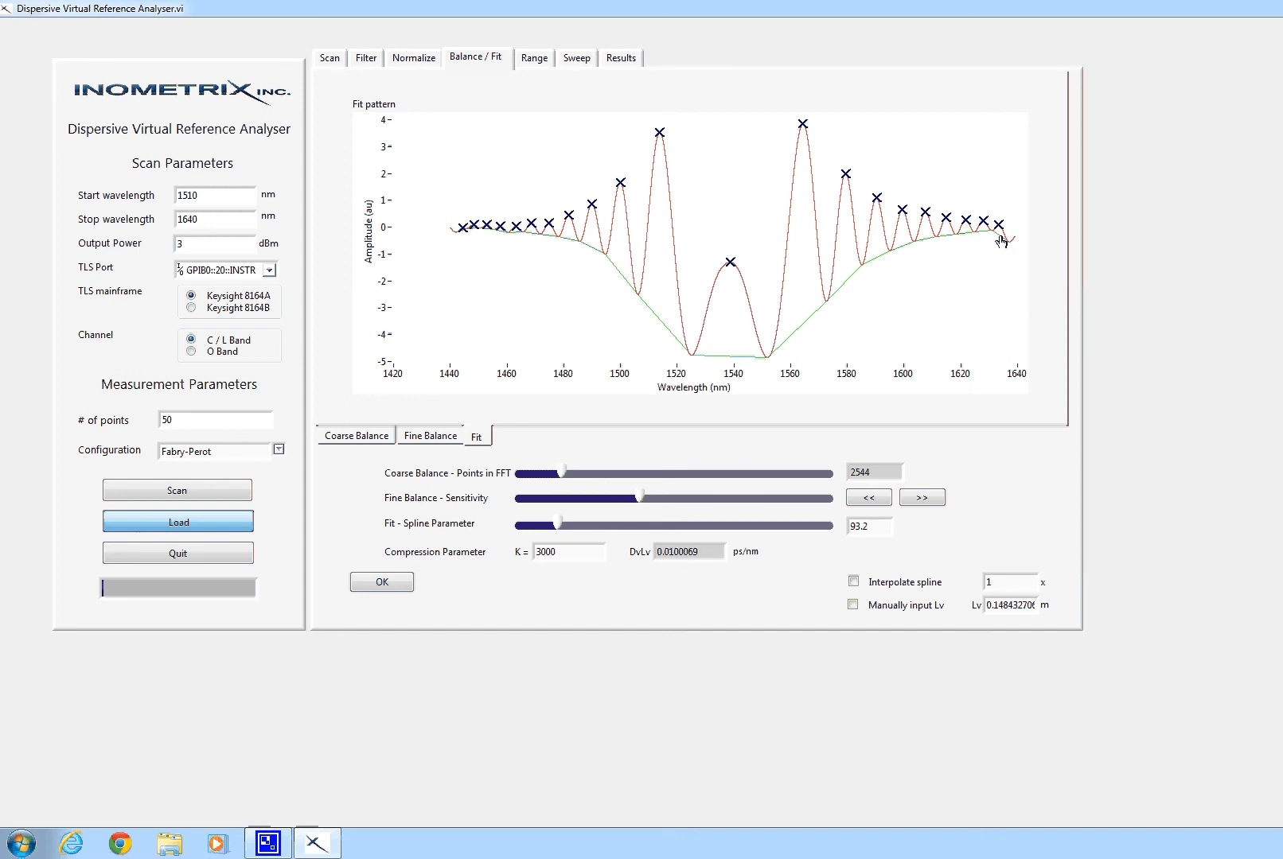
left_click_drag(558, 527, 565, 527)
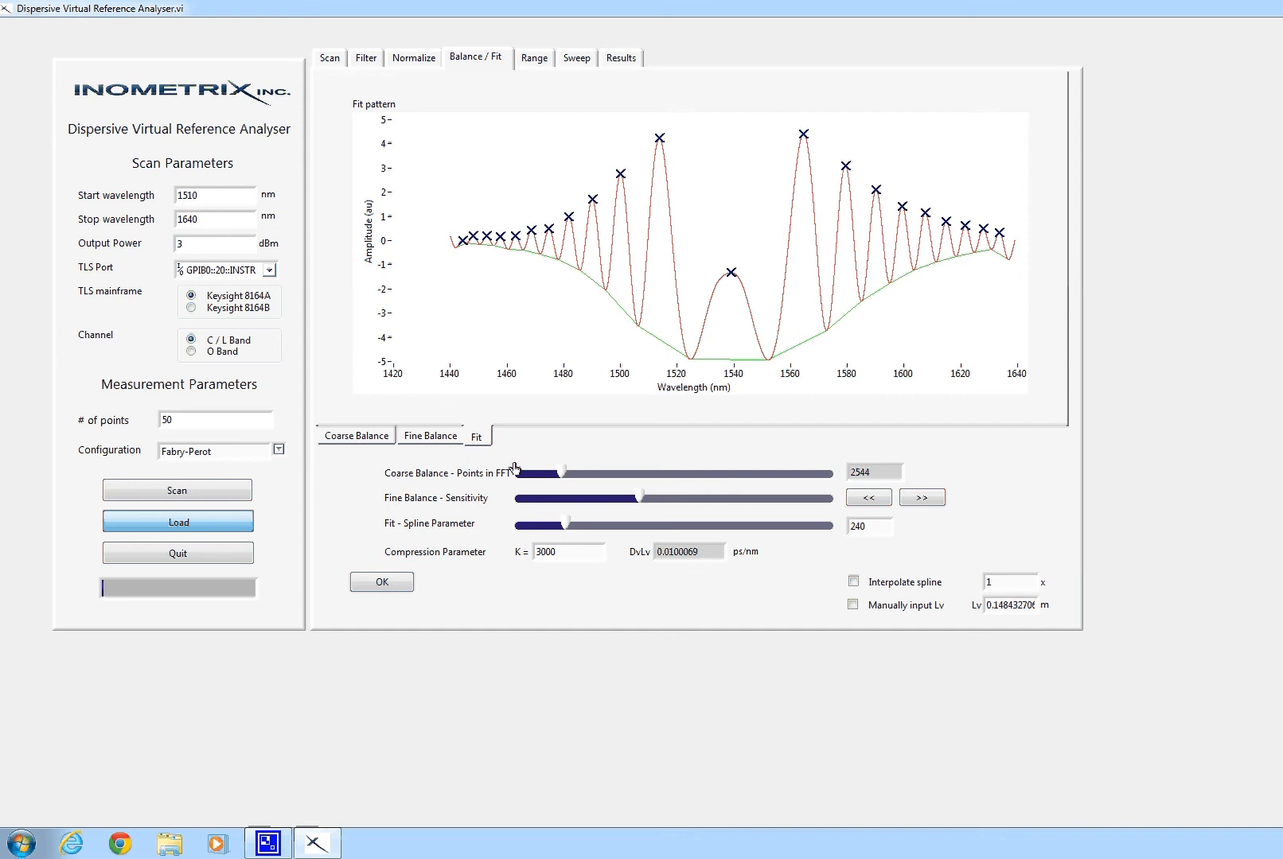
Change the compression parameter K to -3000 and raise the fit spline parameter to 616
left_click(535, 555)
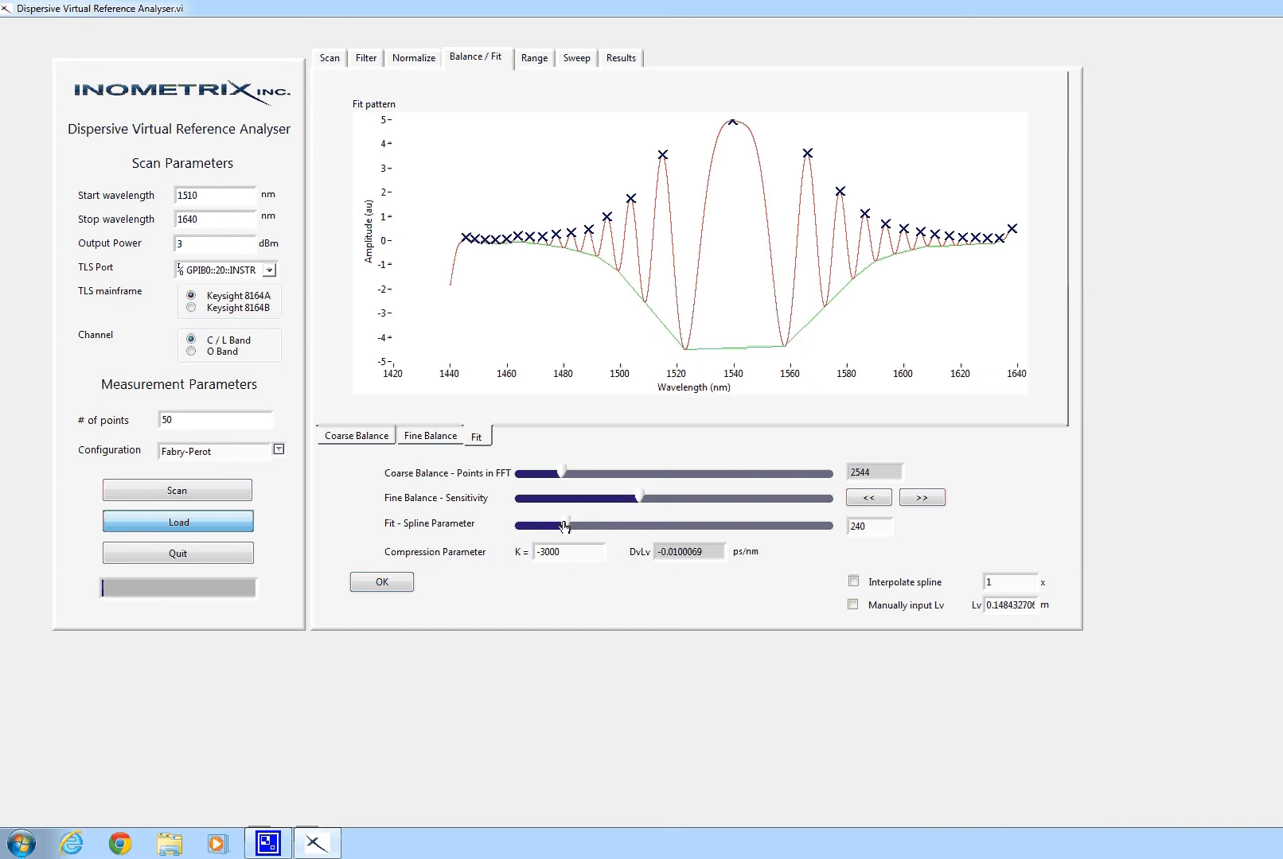
left_click_drag(564, 526, 573, 528)
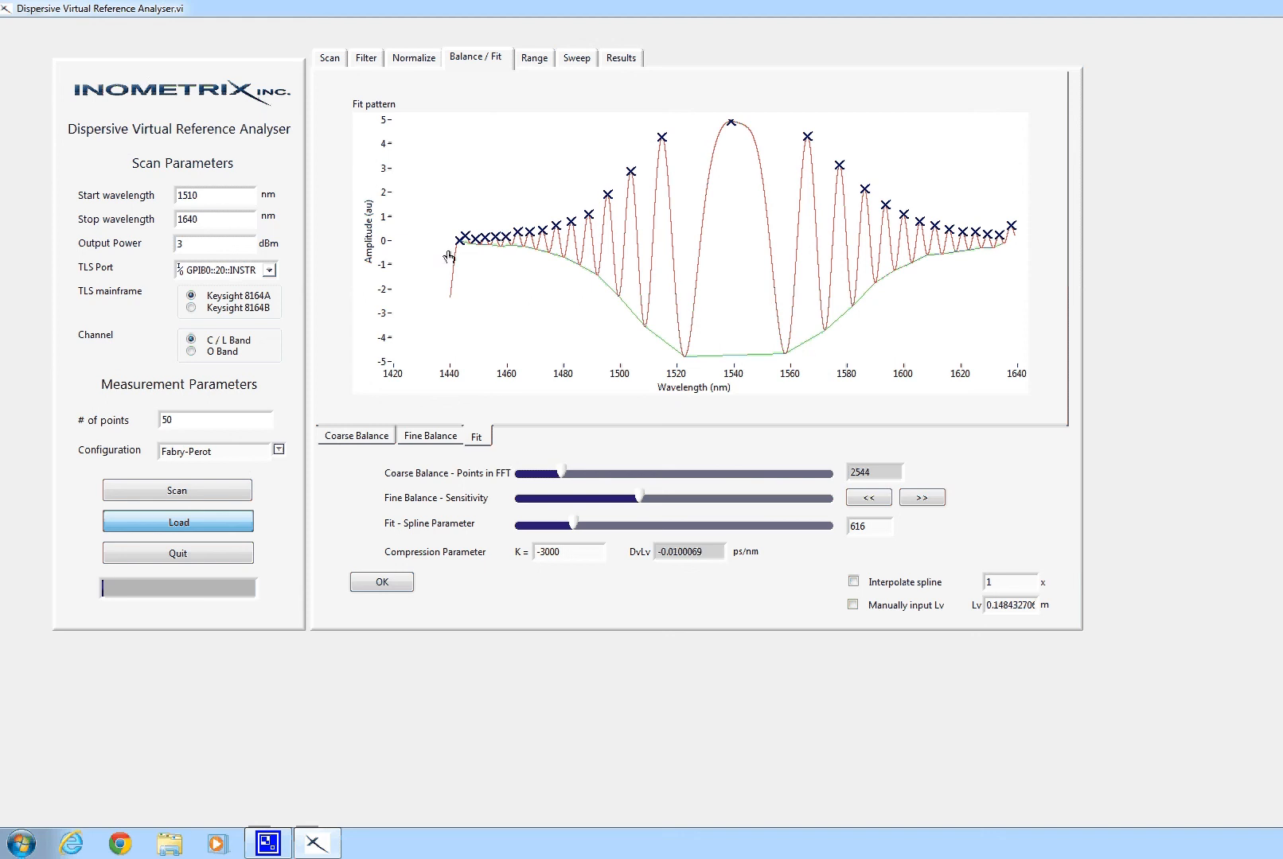
Try fit spline parameters as high as 2.1E+11 and as low as 39.8, and settle on 2.1E+3
left_click_drag(575, 528, 738, 536)
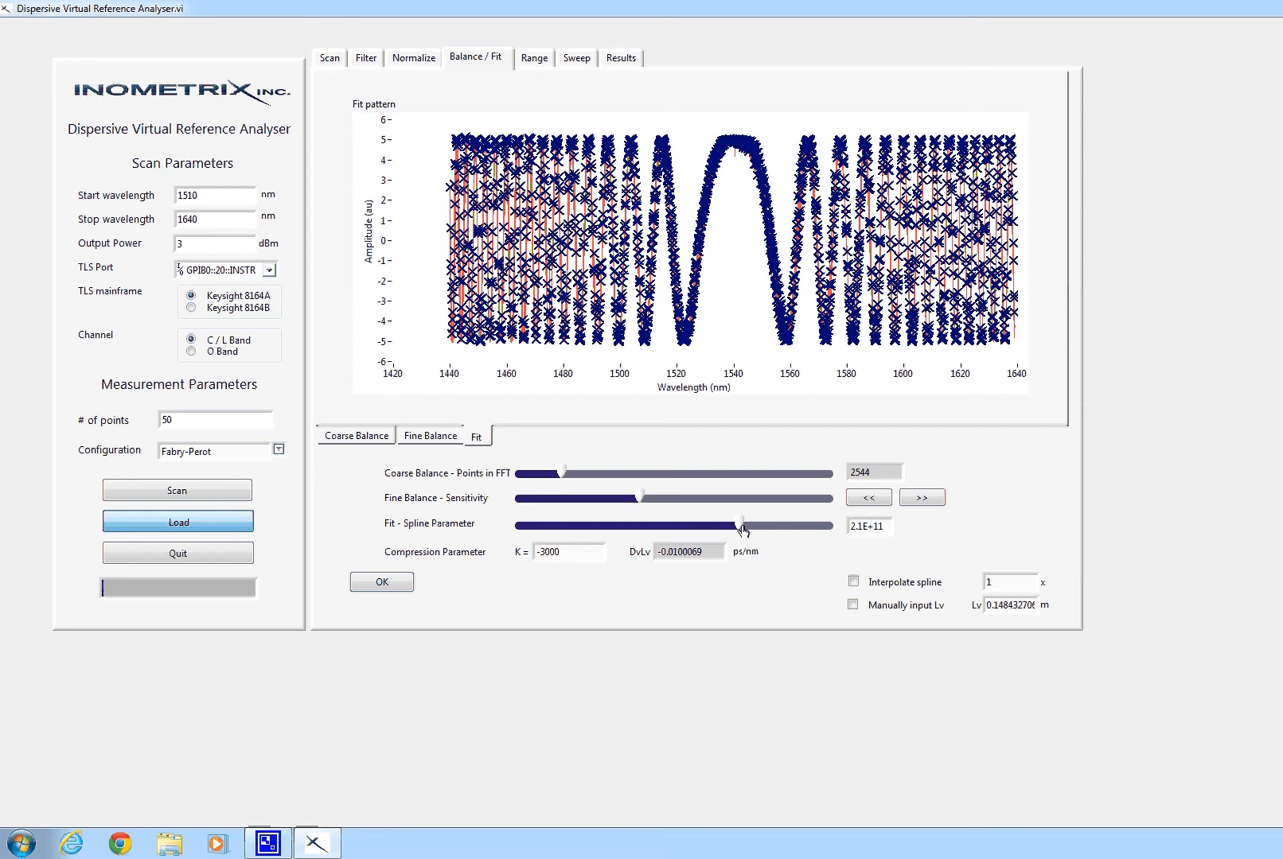
left_click_drag(739, 526, 644, 509)
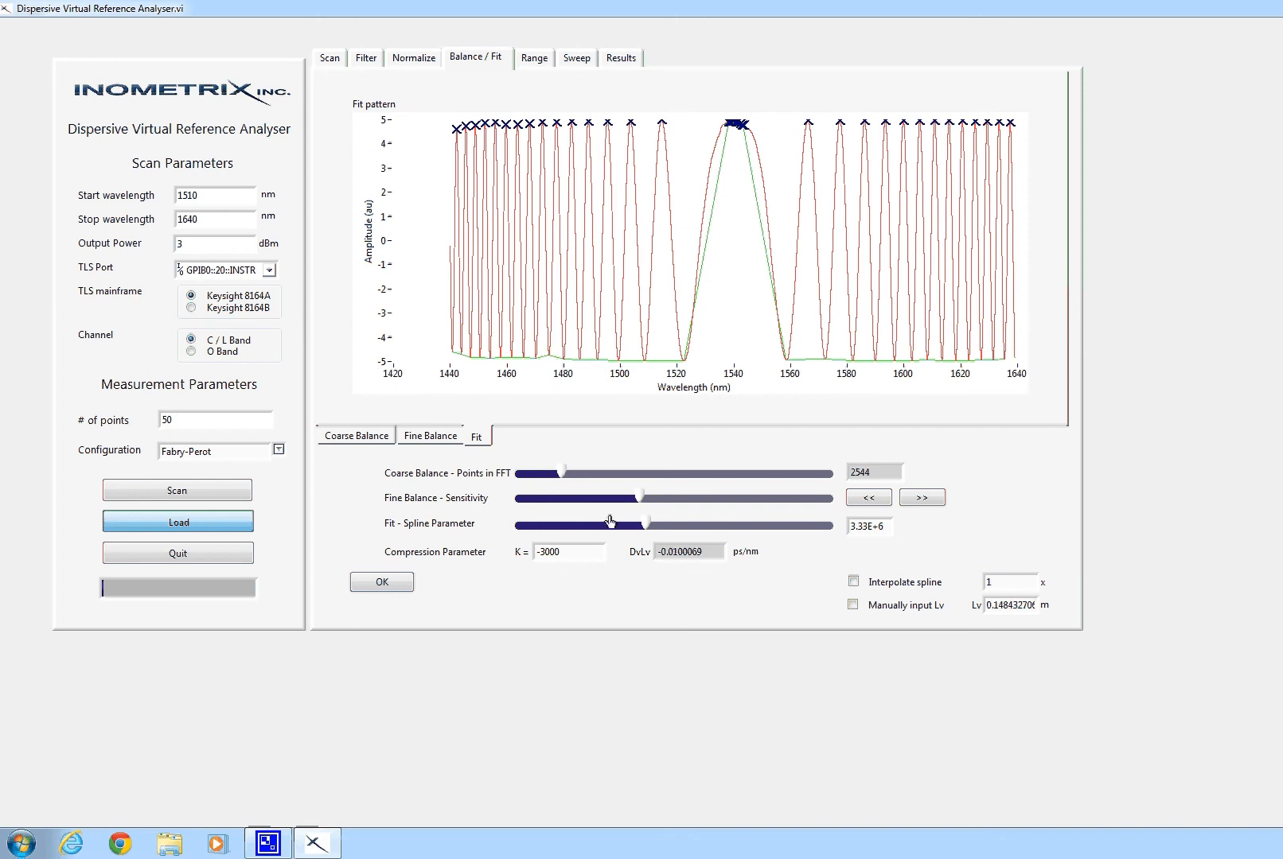
left_click_drag(645, 525, 632, 525)
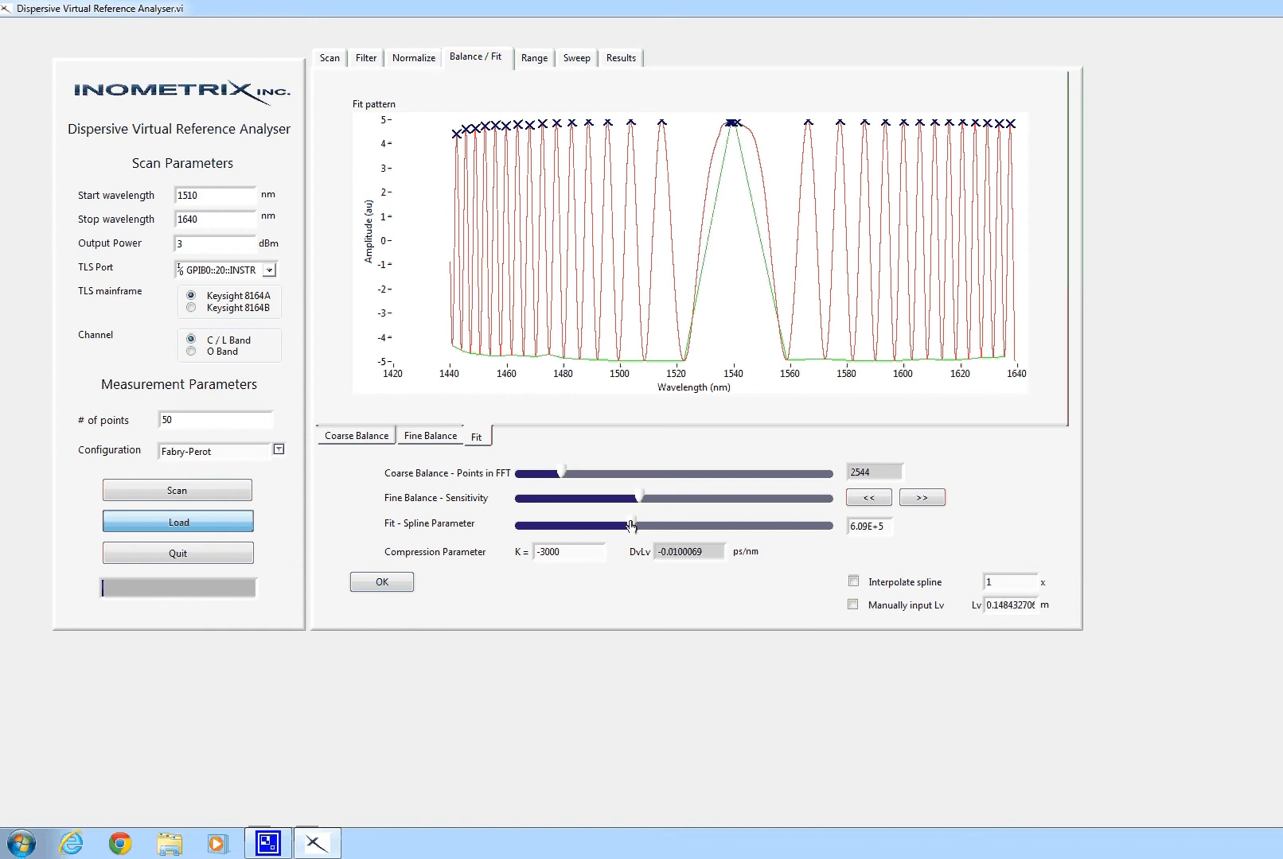
left_click_drag(631, 525, 588, 525)
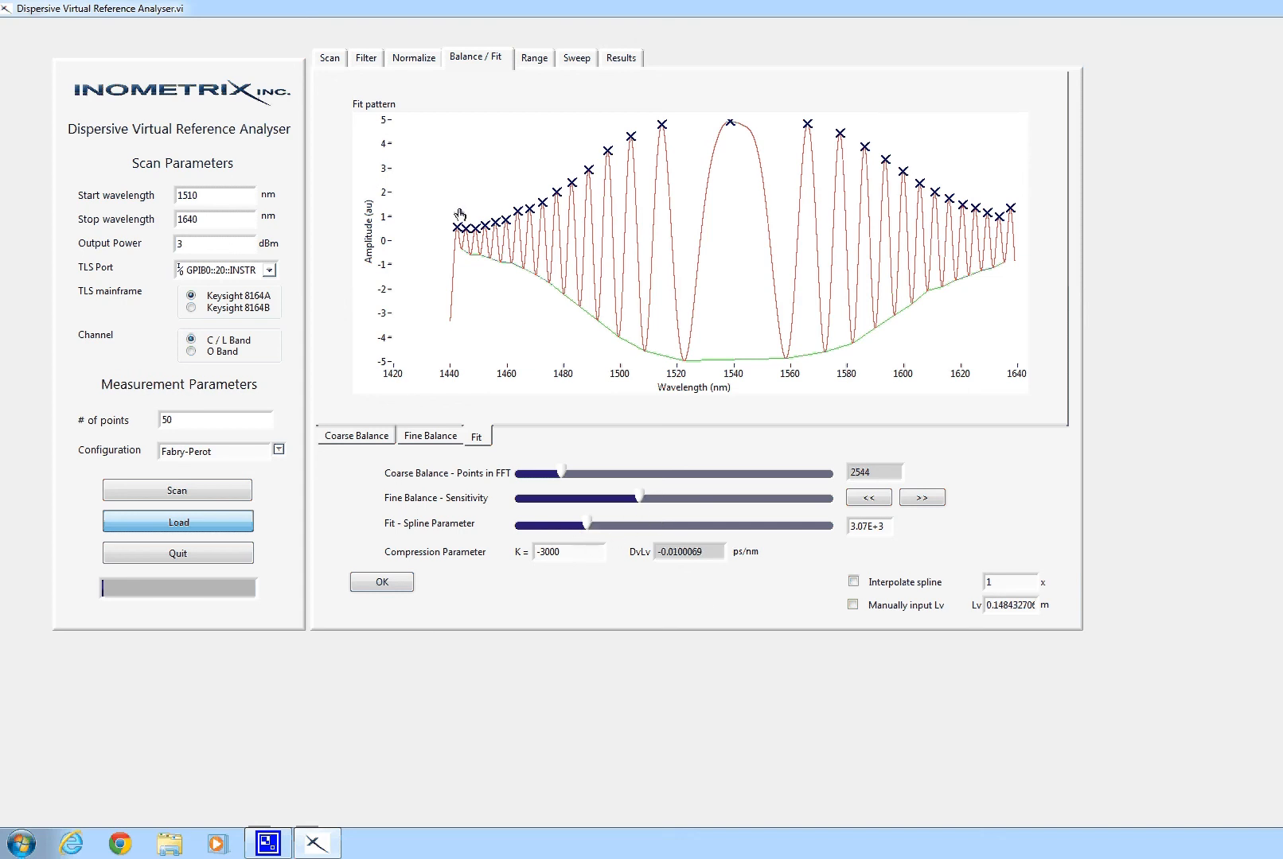
left_click_drag(589, 525, 550, 521)
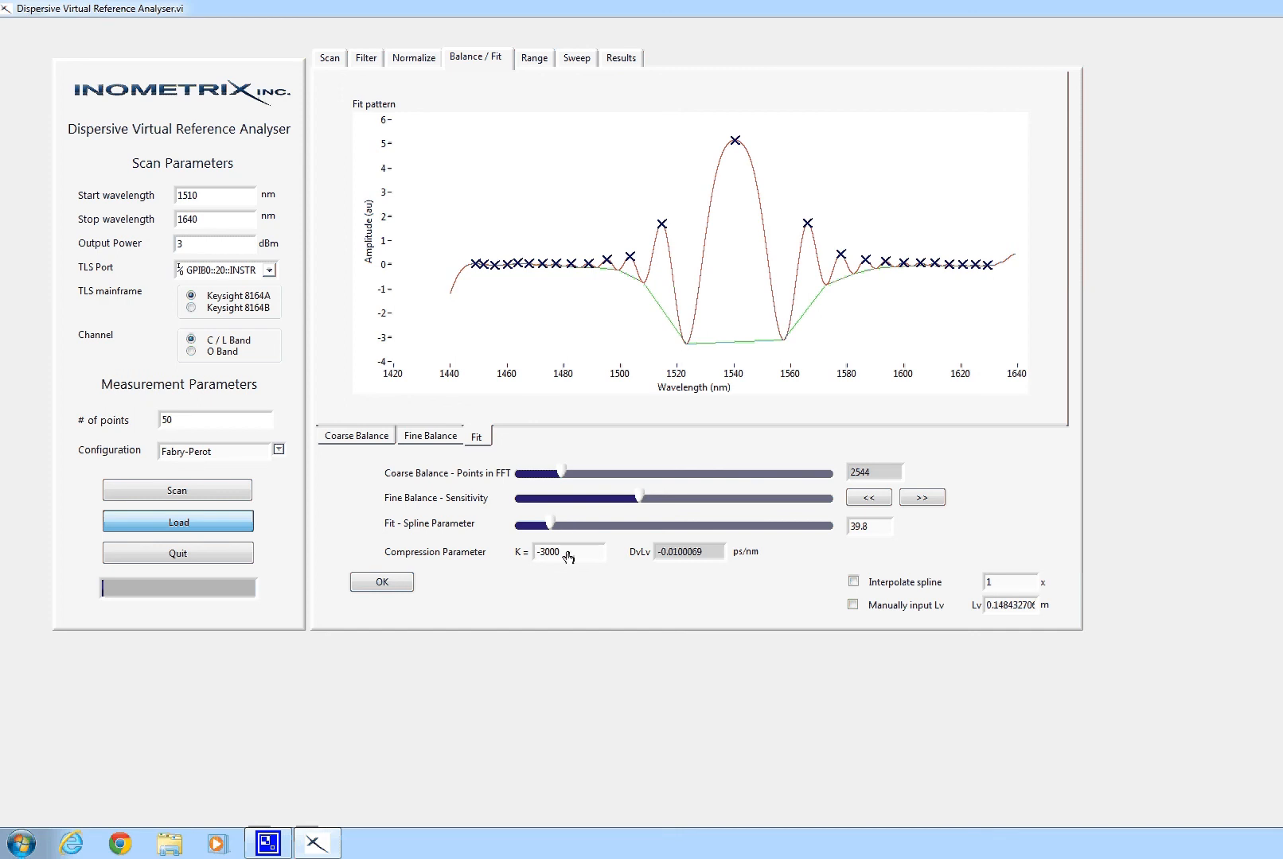
left_click_drag(553, 525, 578, 535)
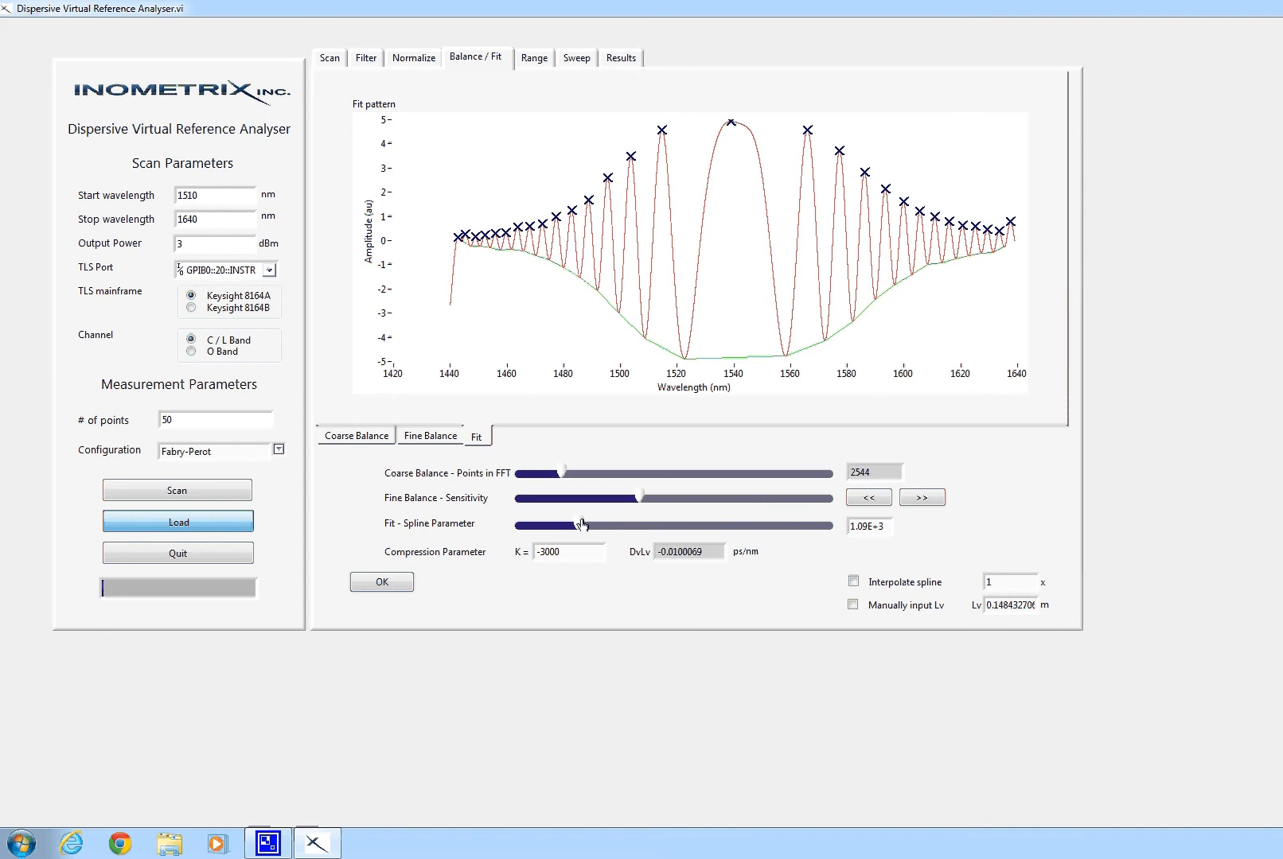
left_click_drag(578, 524, 587, 526)
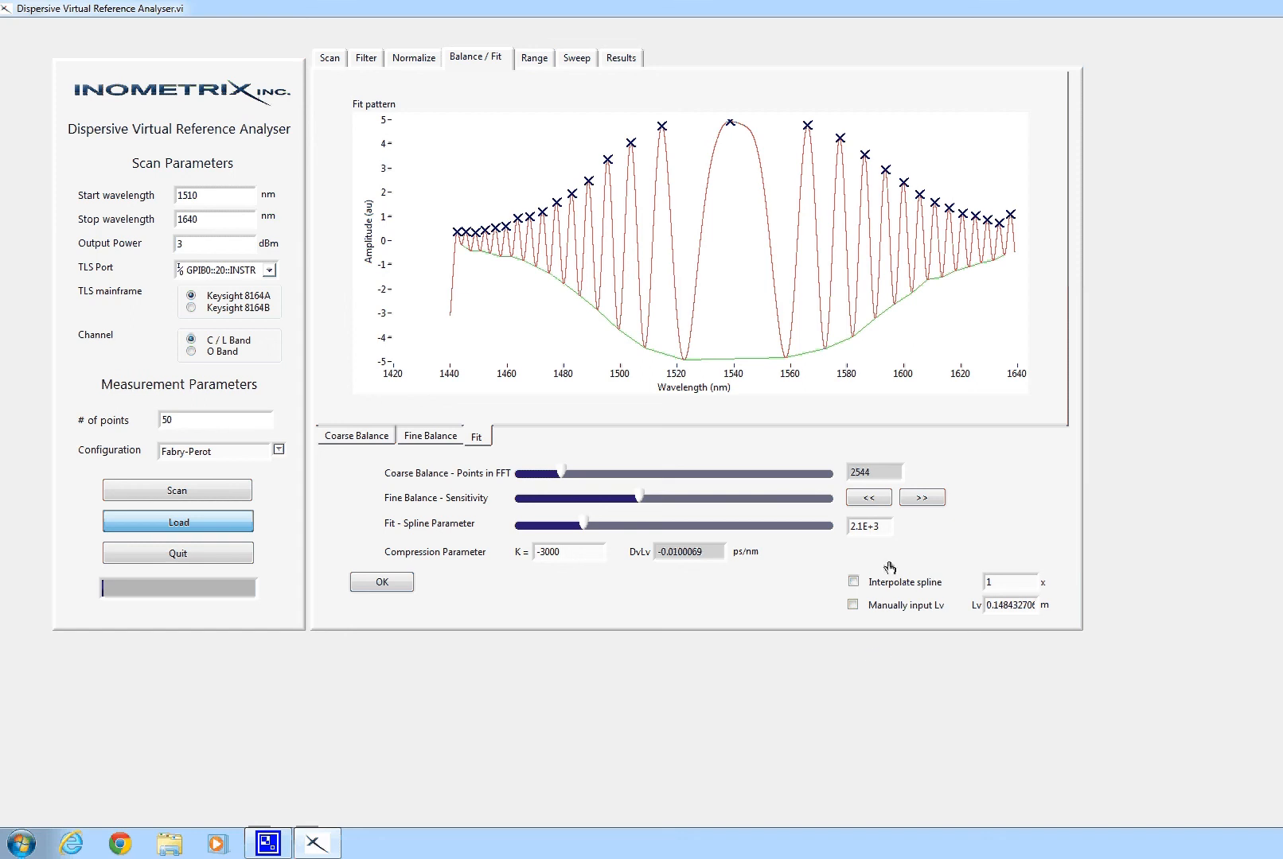
Enable manual input of Lv, set it to 0.1484 m, and accept the fit to proceed to the range measurement
left_click(852, 606)
left_click_drag(1009, 611, 1086, 626)
type("0.148")
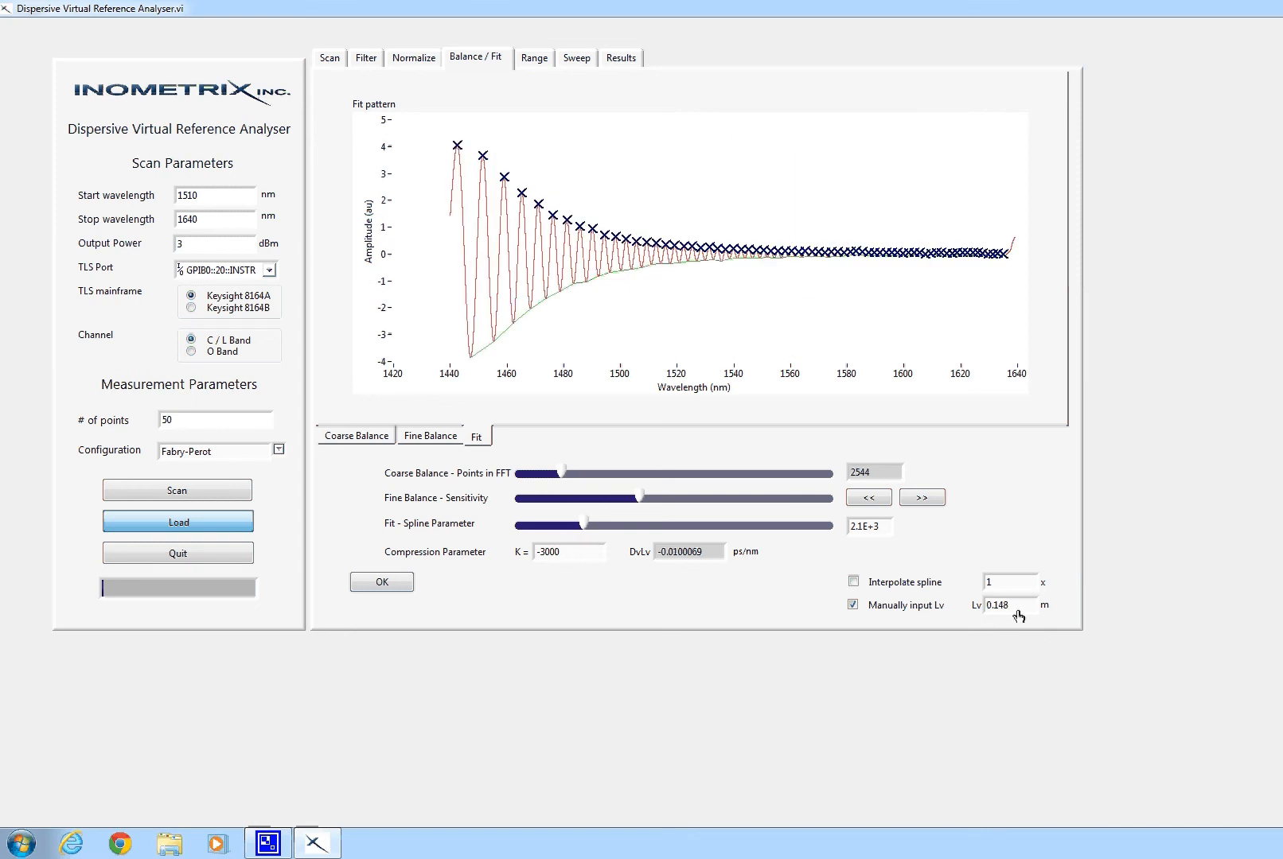
type("4")
left_click(775, 607)
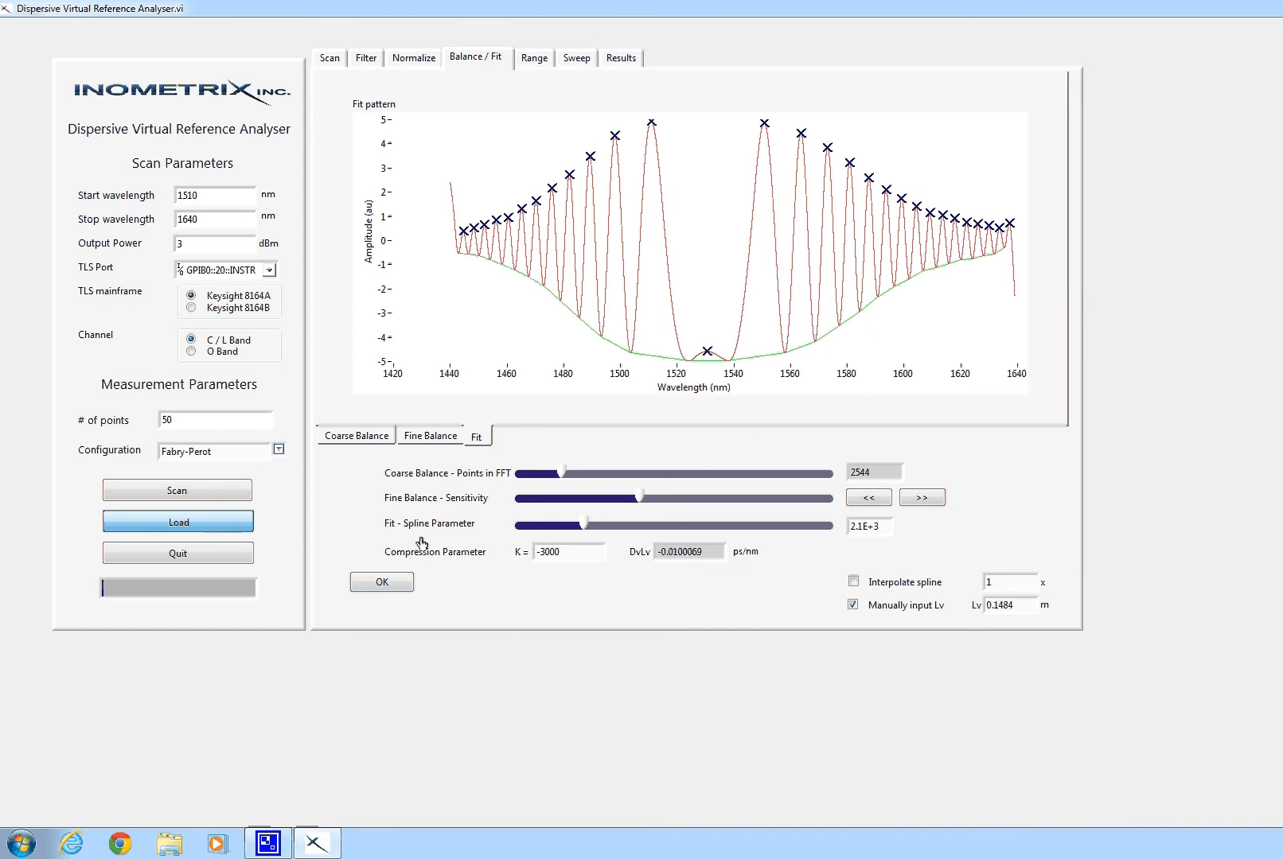
left_click(382, 583)
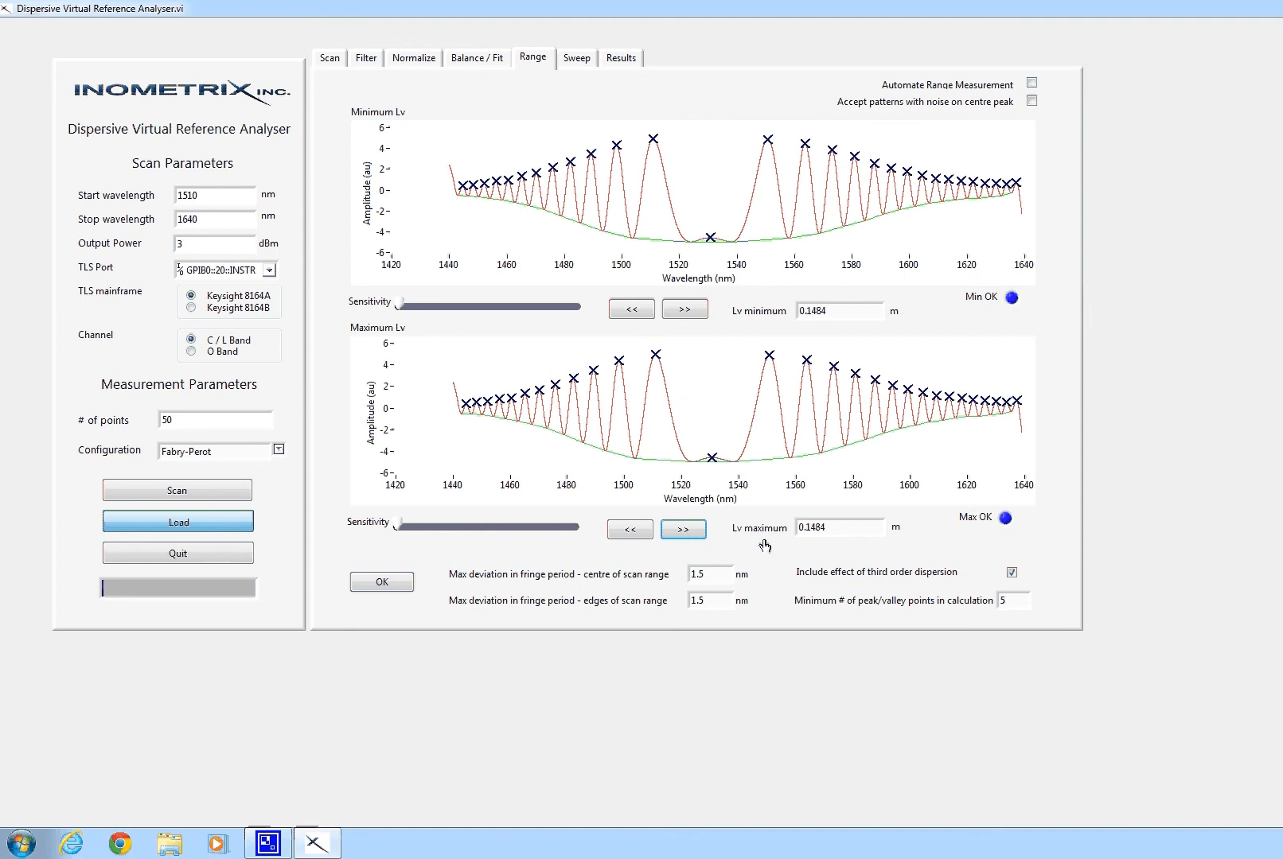
Set the minimum Lv sensitivity to about half of its range and step the minimum Lv down to just below 0.14822 m
left_click(490, 307)
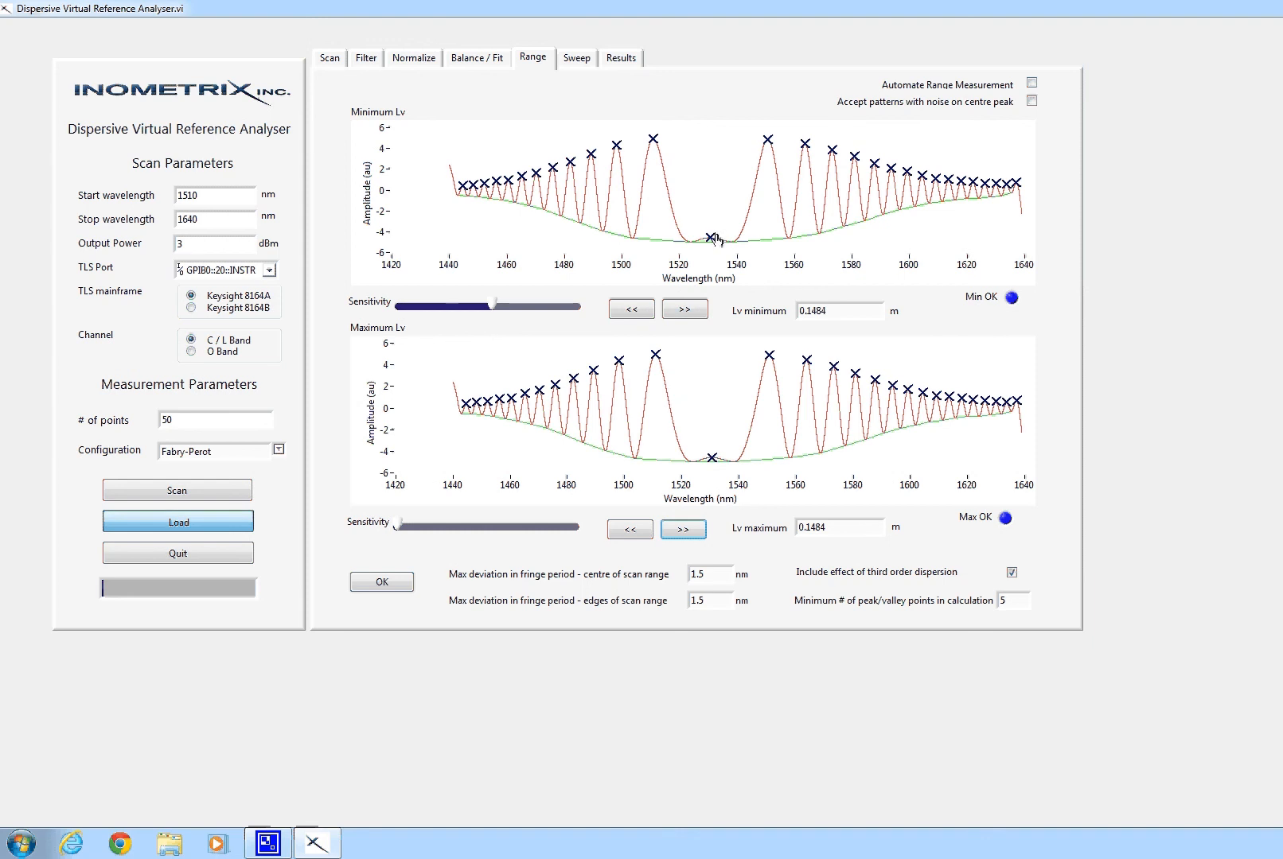
left_click(632, 310)
left_click(633, 310)
left_click(633, 310)
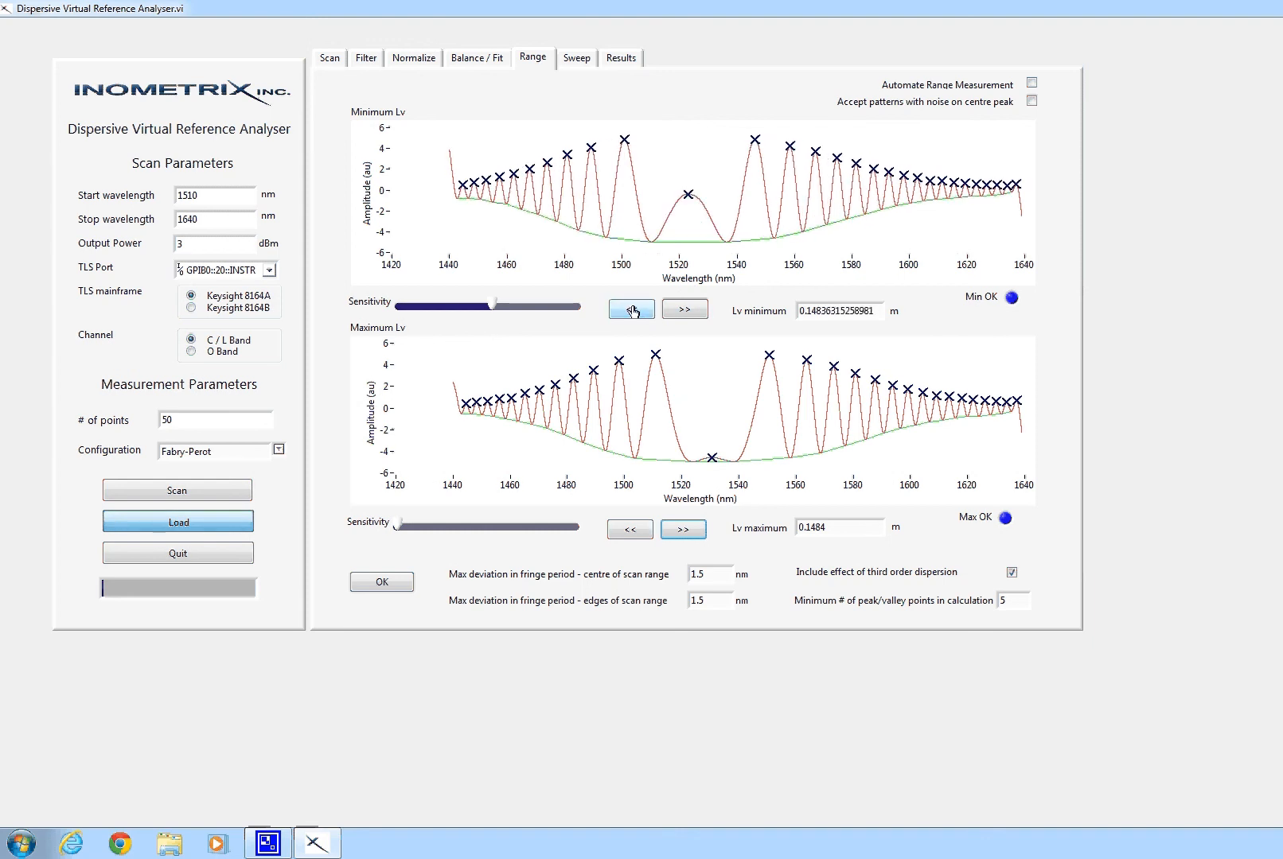
left_click(633, 311)
left_click(633, 310)
left_click(633, 310)
left_click(632, 311)
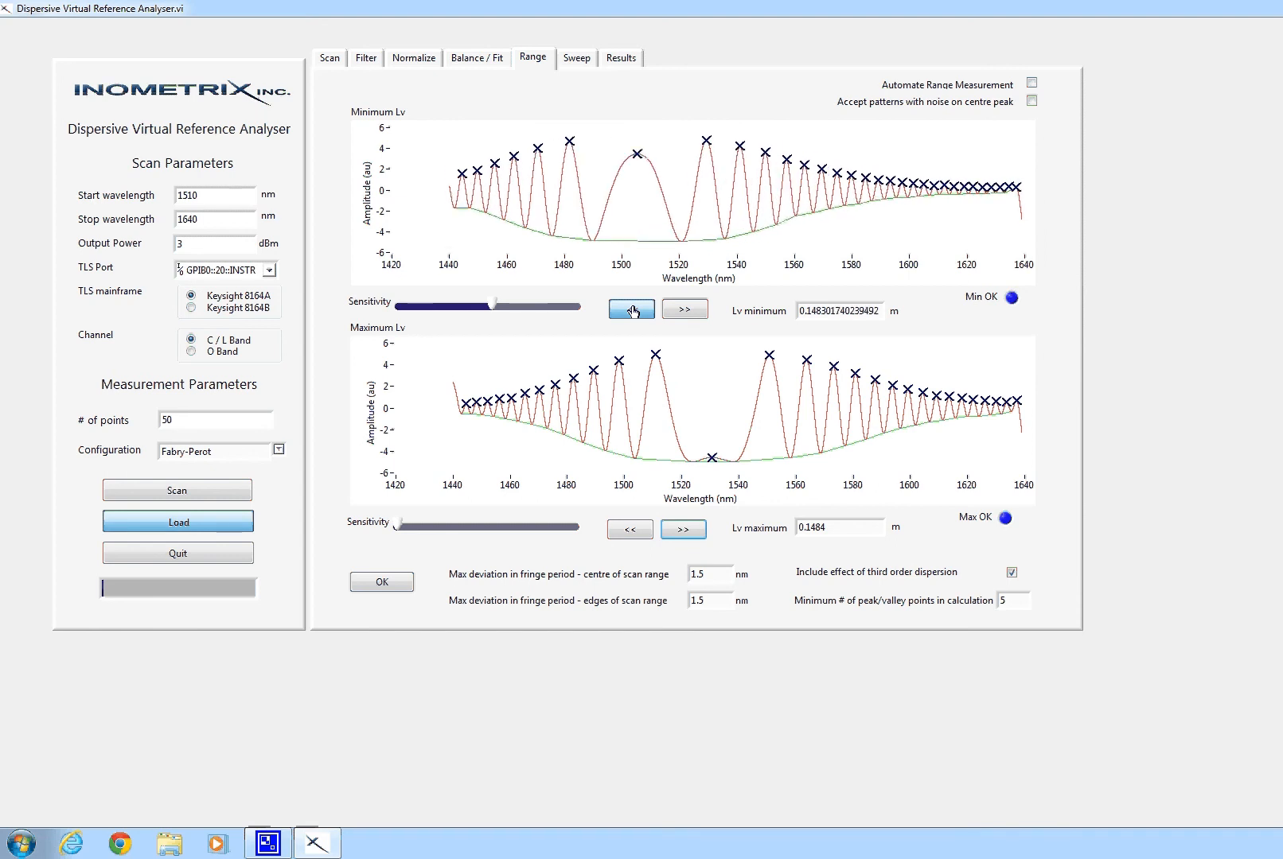
left_click(632, 310)
left_click(632, 310)
left_click(633, 310)
left_click(633, 310)
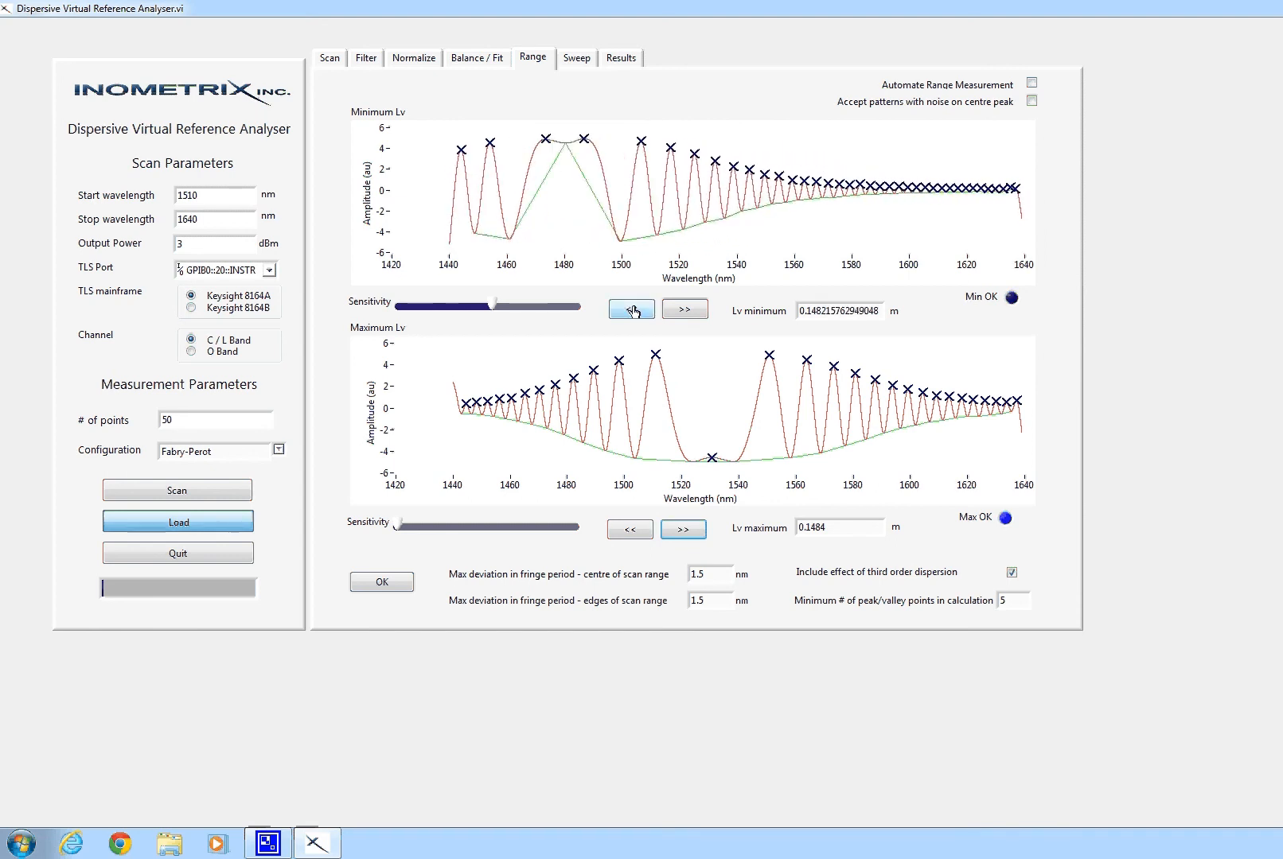
left_click(632, 311)
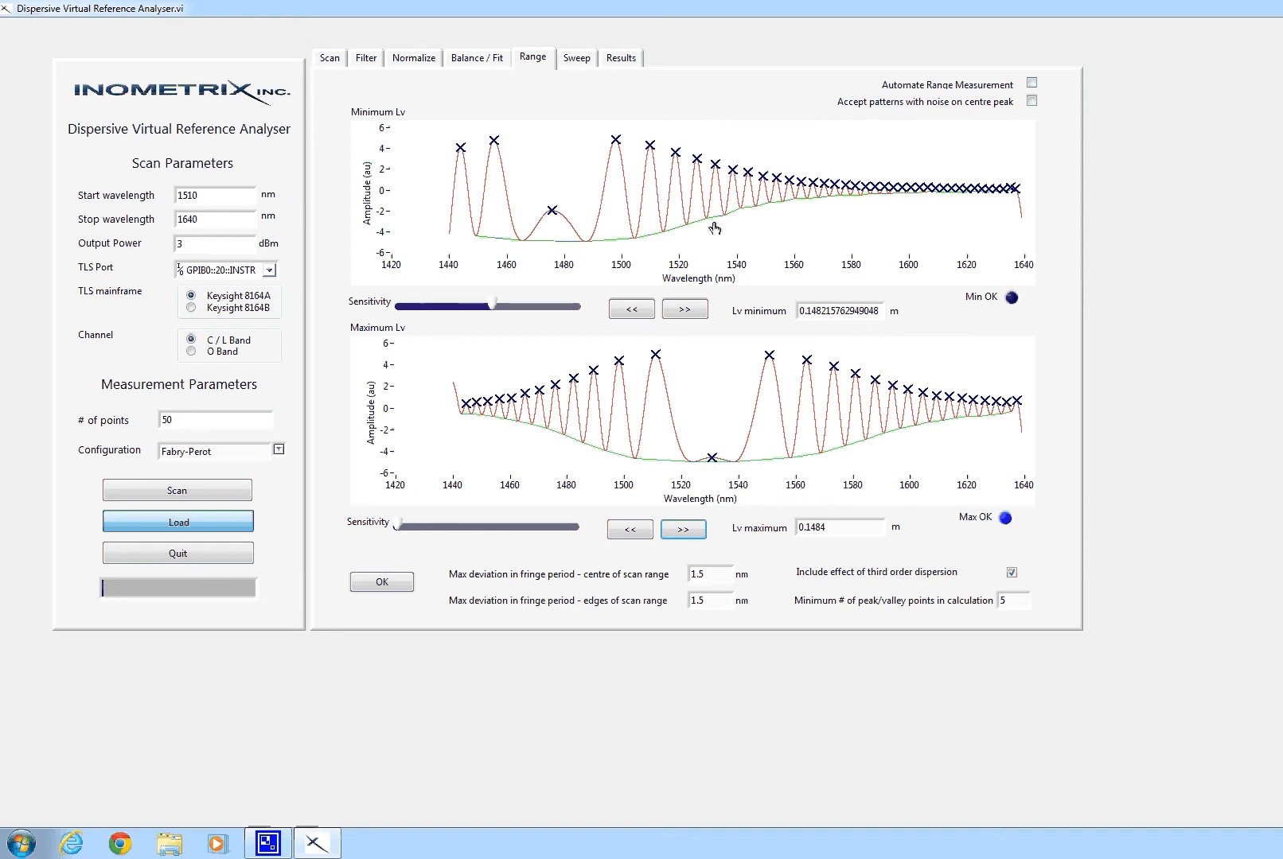
Lower the minimum Lv sensitivity to about one third and step the minimum Lv up finely to about 0.148223 m
left_click_drag(497, 310, 463, 310)
left_click(689, 311)
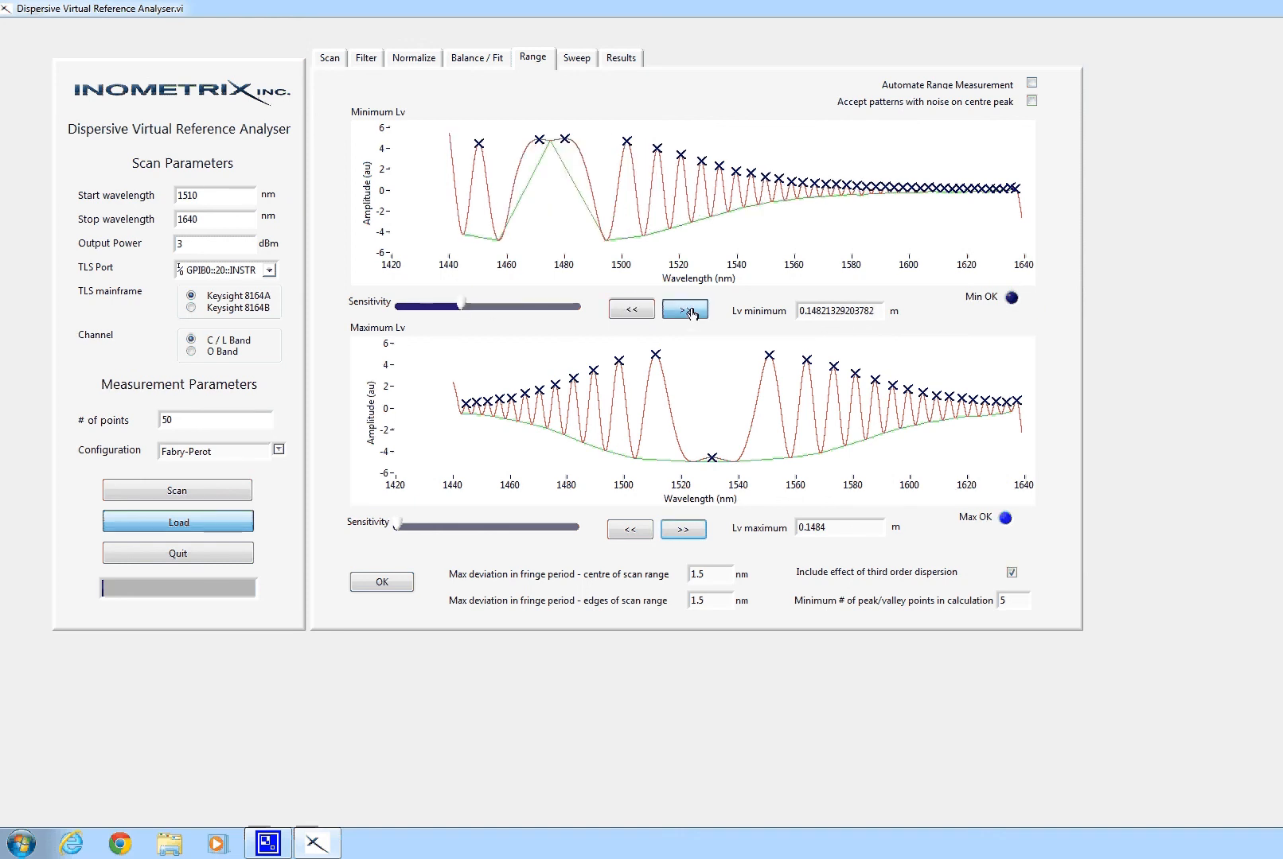
left_click(695, 313)
right_click(696, 312)
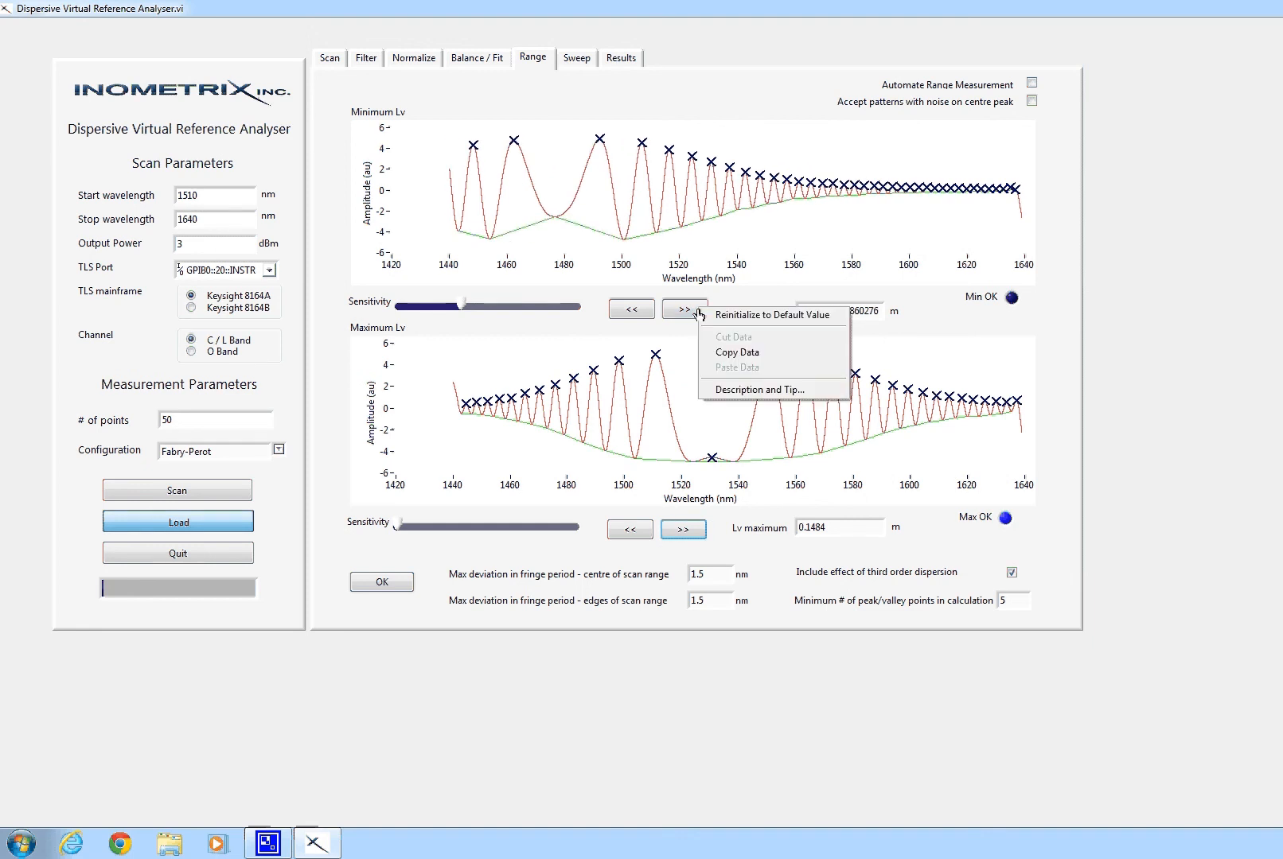
left_click(689, 312)
left_click(689, 311)
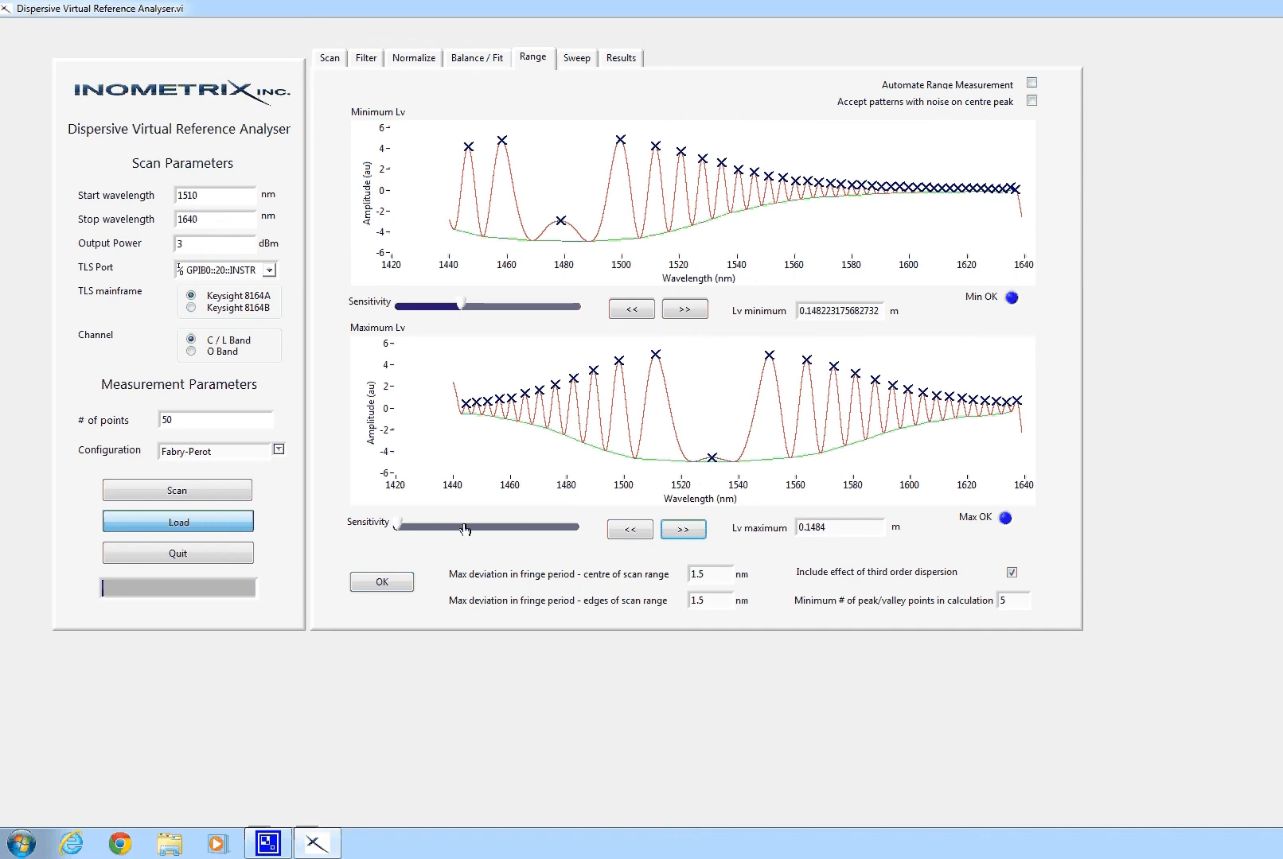
Set the maximum Lv sensitivity to about 60 percent of its range and step the maximum Lv up to about 0.14865 m
left_click_drag(482, 531, 502, 527)
left_click(691, 530)
left_click(693, 530)
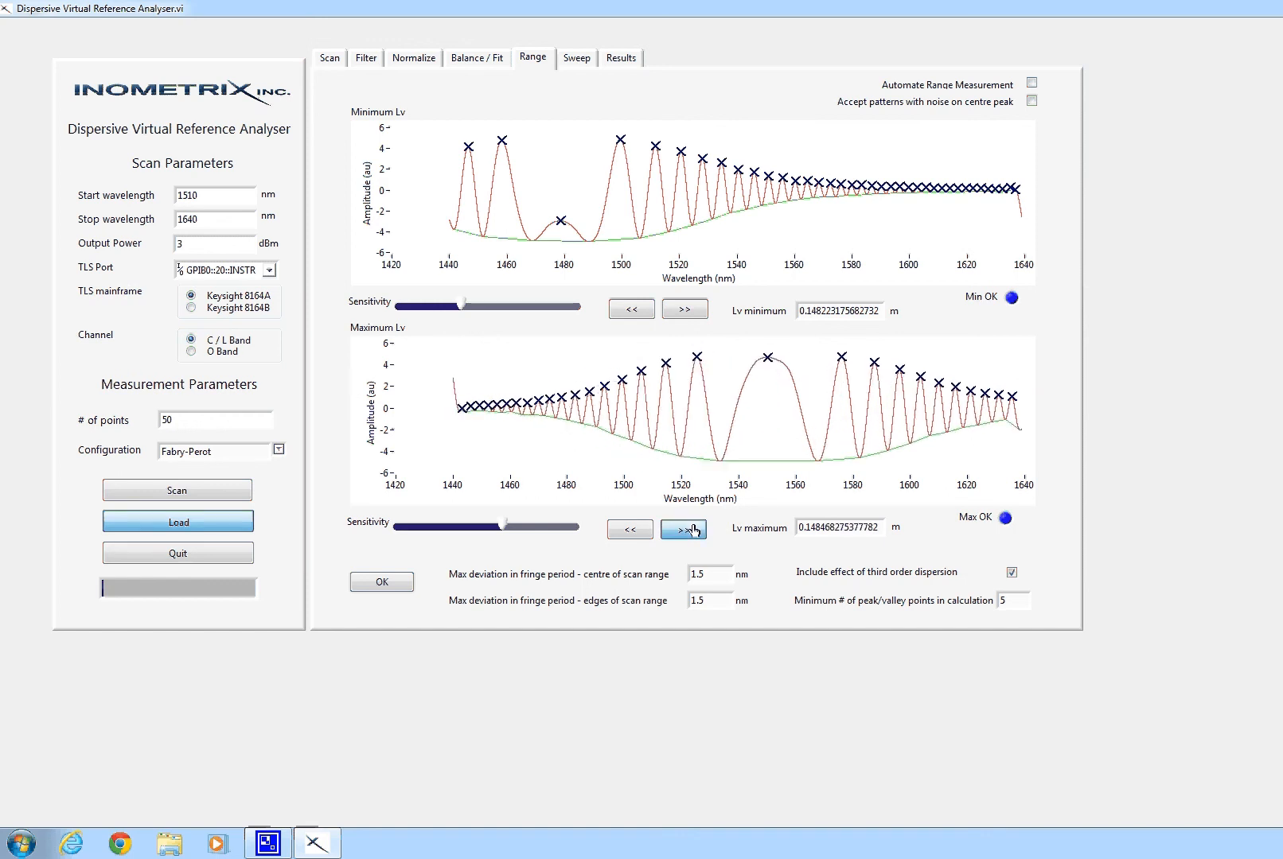
left_click(692, 530)
left_click(691, 530)
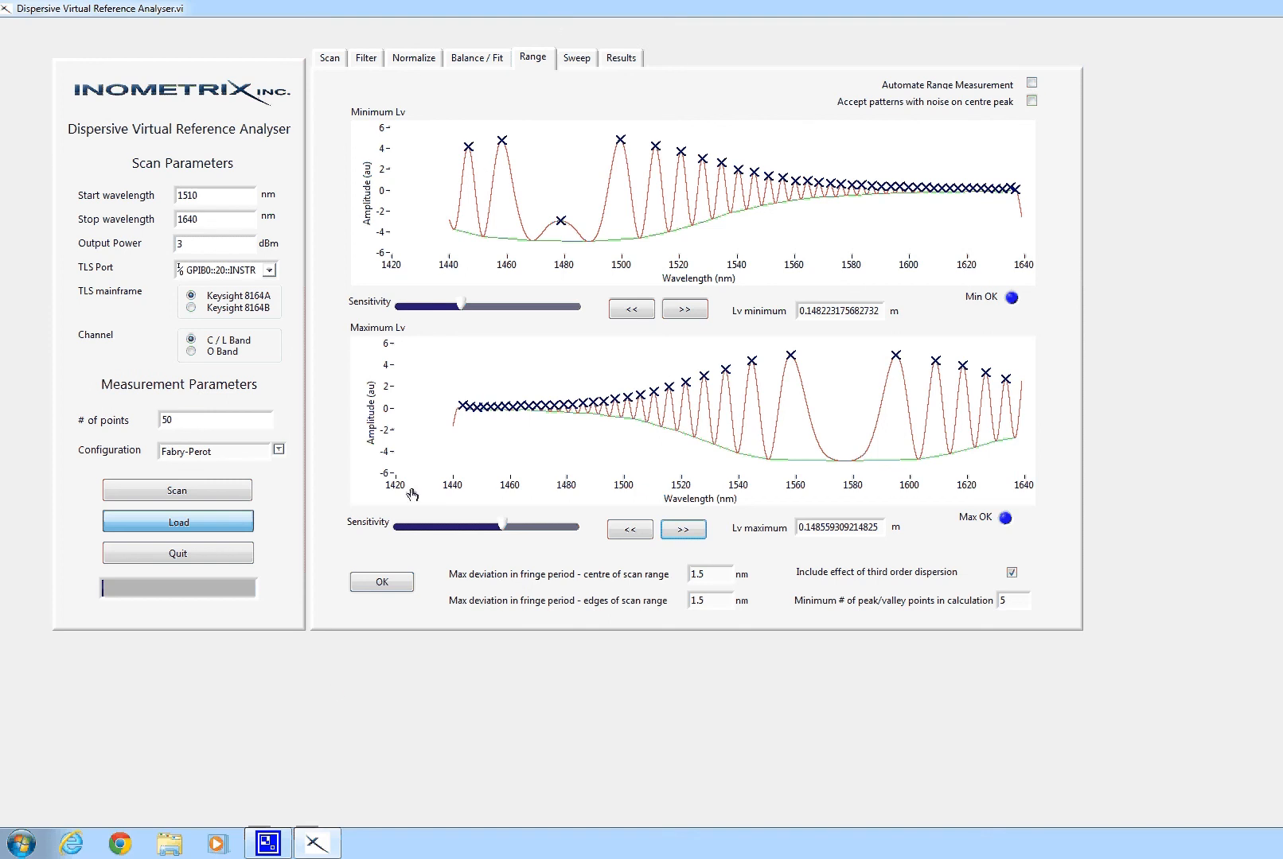
left_click(692, 529)
left_click(694, 529)
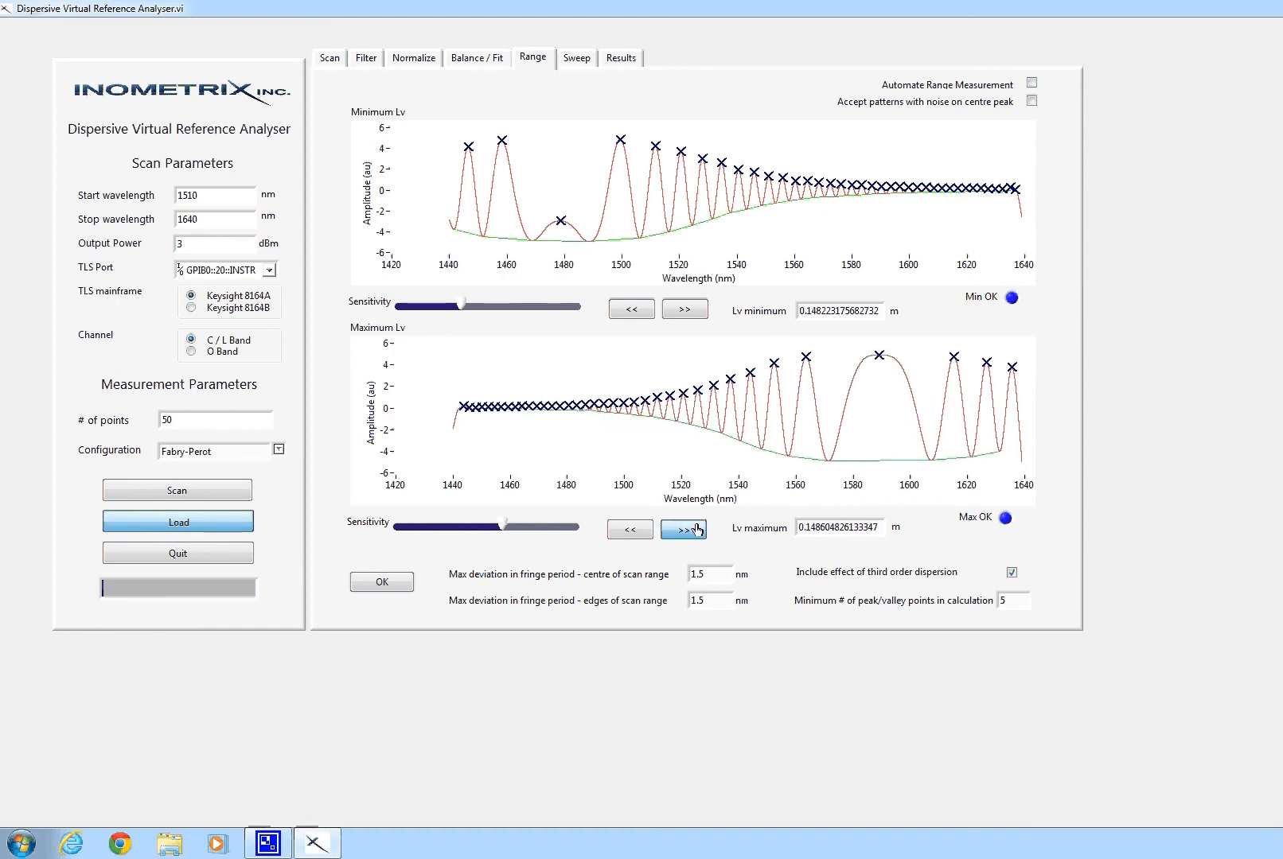
left_click(696, 530)
left_click(696, 530)
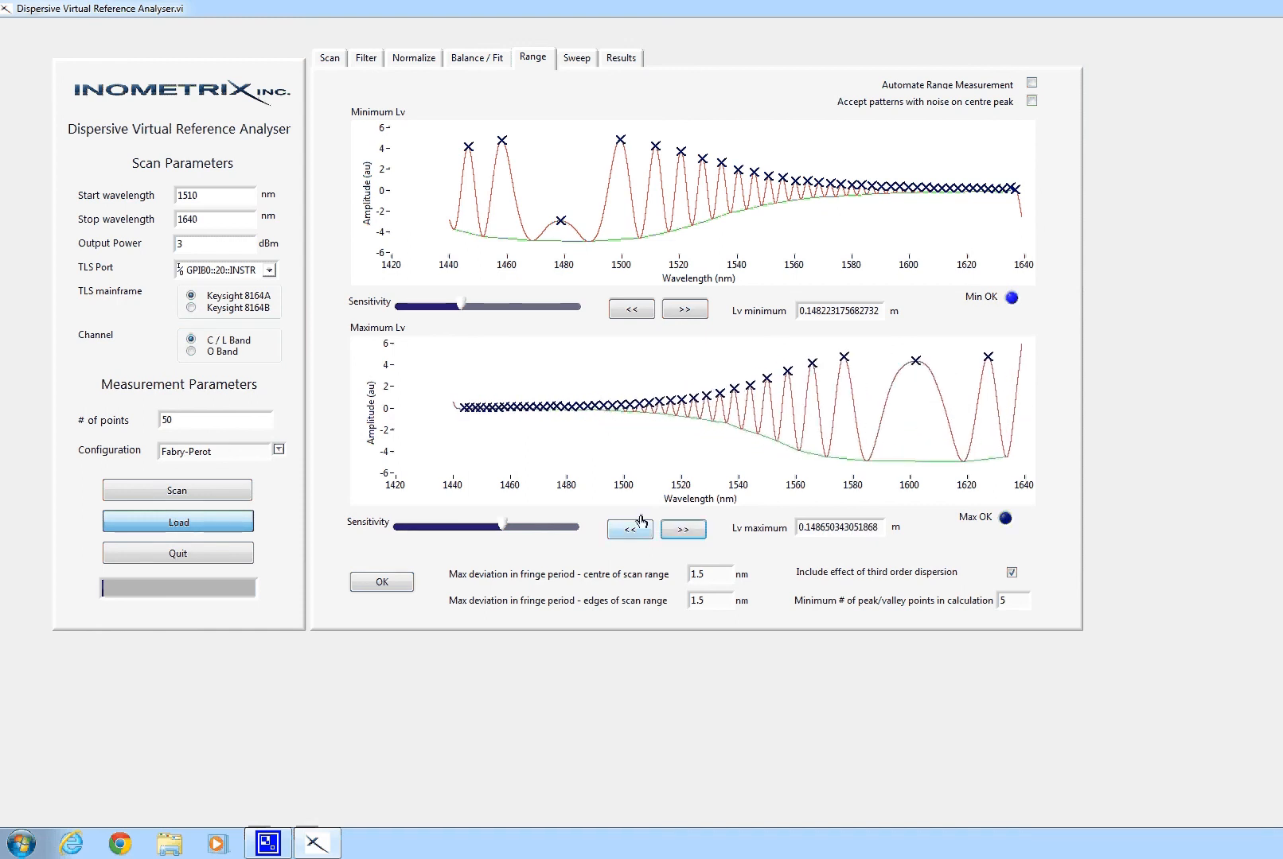
Lower the maximum Lv sensitivity to about one third and fine-tune the maximum Lv to about 0.14863 m
left_click_drag(460, 527, 456, 527)
left_click(694, 529)
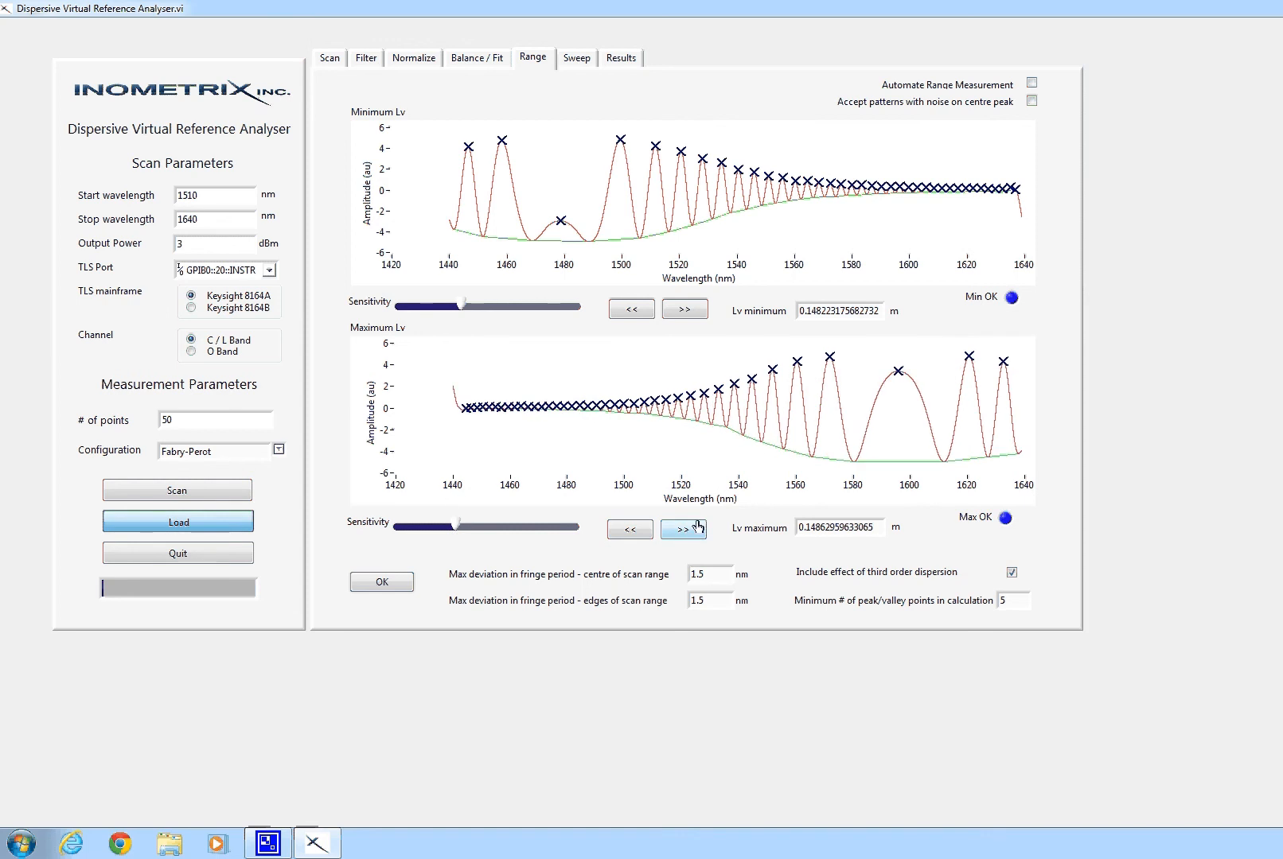
Step the maximum Lv up once to about 0.148632 m and return it to about 0.14863 m
left_click(696, 526)
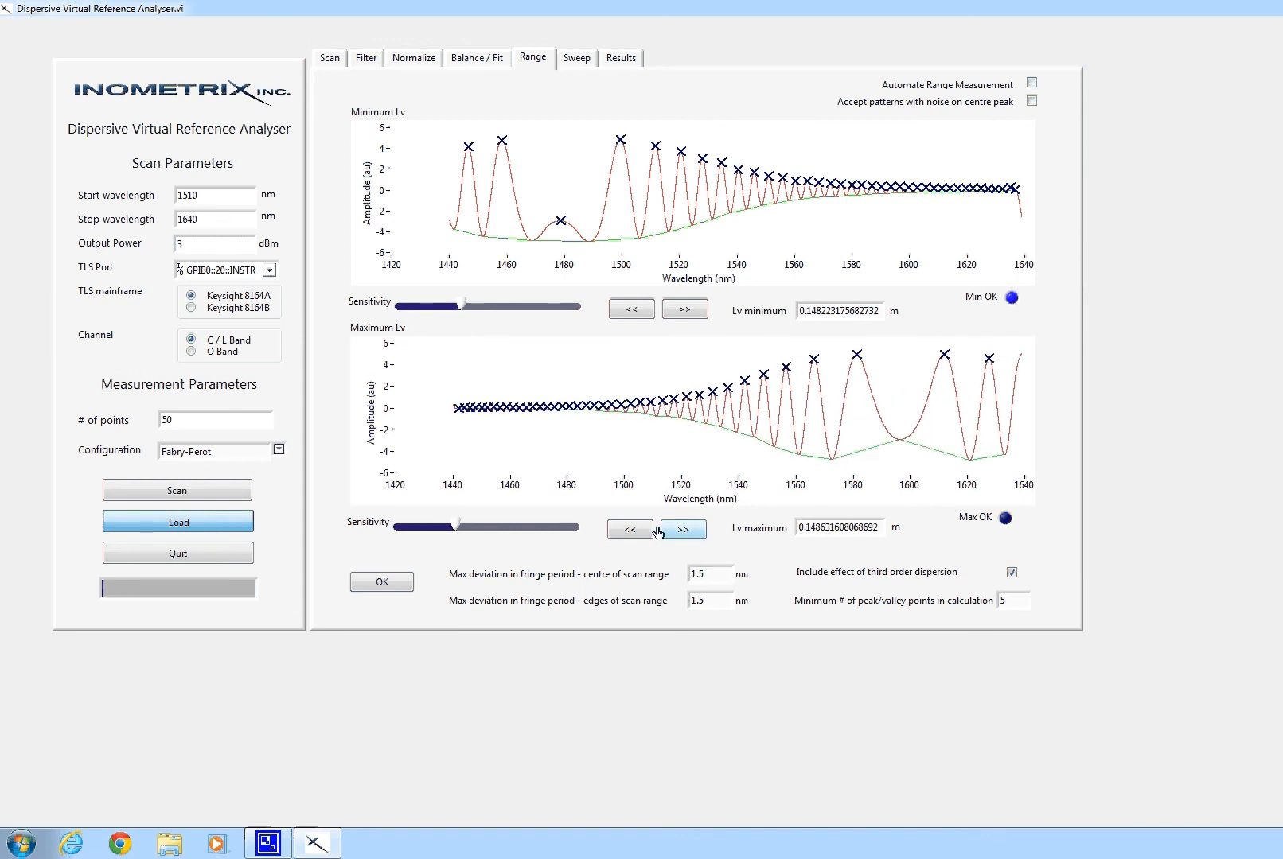
left_click(629, 531)
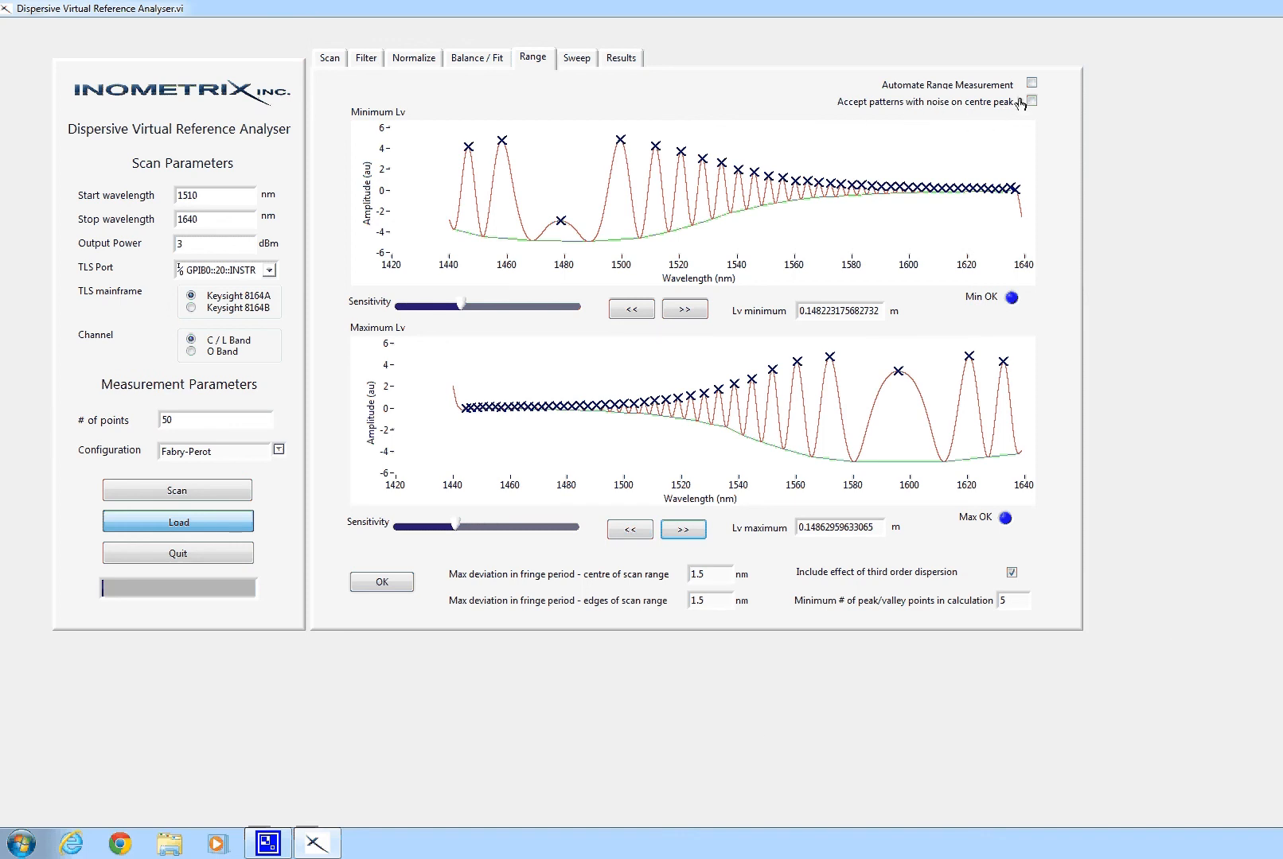
left_click(561, 220)
left_click(1011, 574)
double_click(708, 576)
left_click(484, 580)
left_click_drag(705, 575, 669, 574)
left_click(691, 582)
left_click_drag(1013, 609, 995, 611)
left_click_drag(1007, 603, 993, 600)
double_click(723, 576)
right_click(790, 381)
left_click(644, 392)
double_click(999, 601)
left_click(823, 620)
Raise the maximum Lv sensitivity to about two thirds of its range and step the maximum Lv down to about 0.1484 m
left_click_drag(496, 531, 512, 530)
left_click(639, 530)
left_click(632, 534)
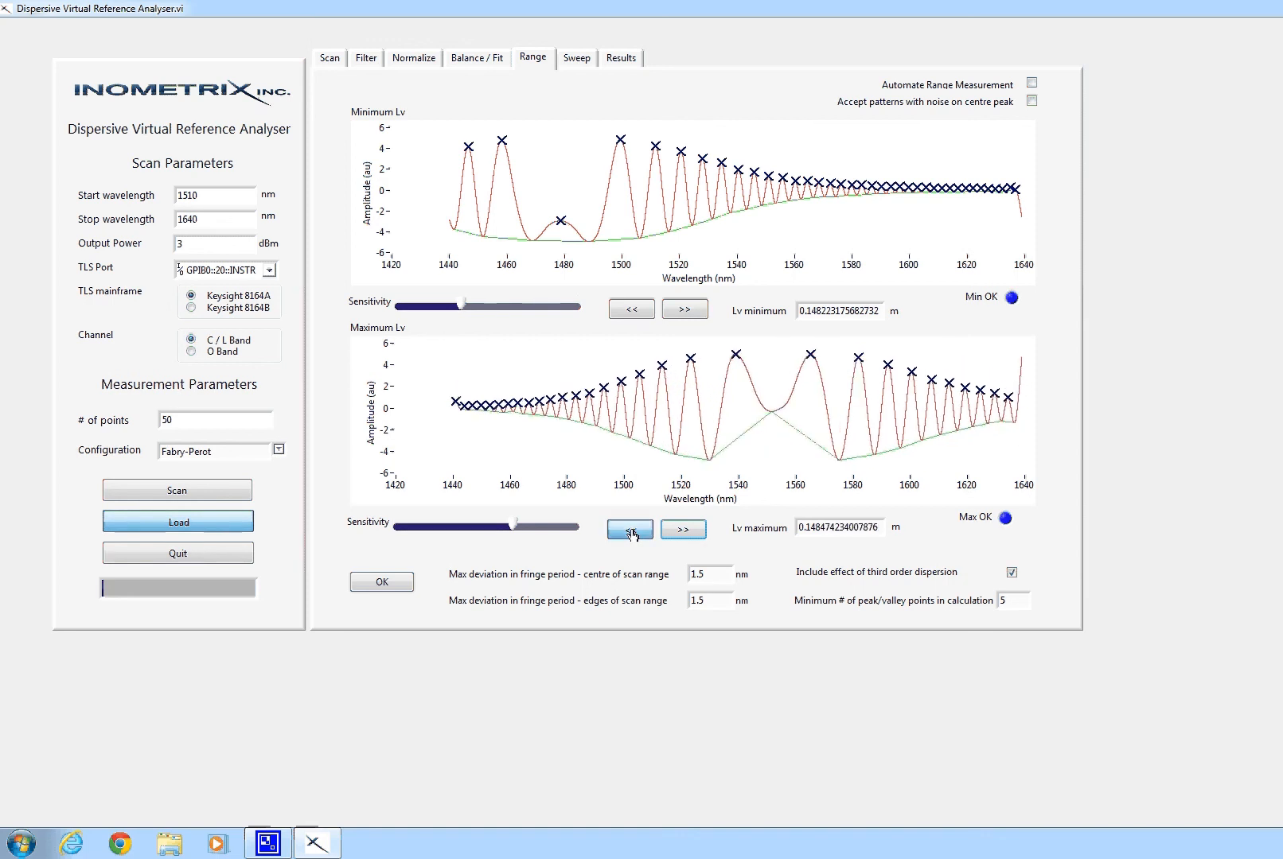
left_click(632, 534)
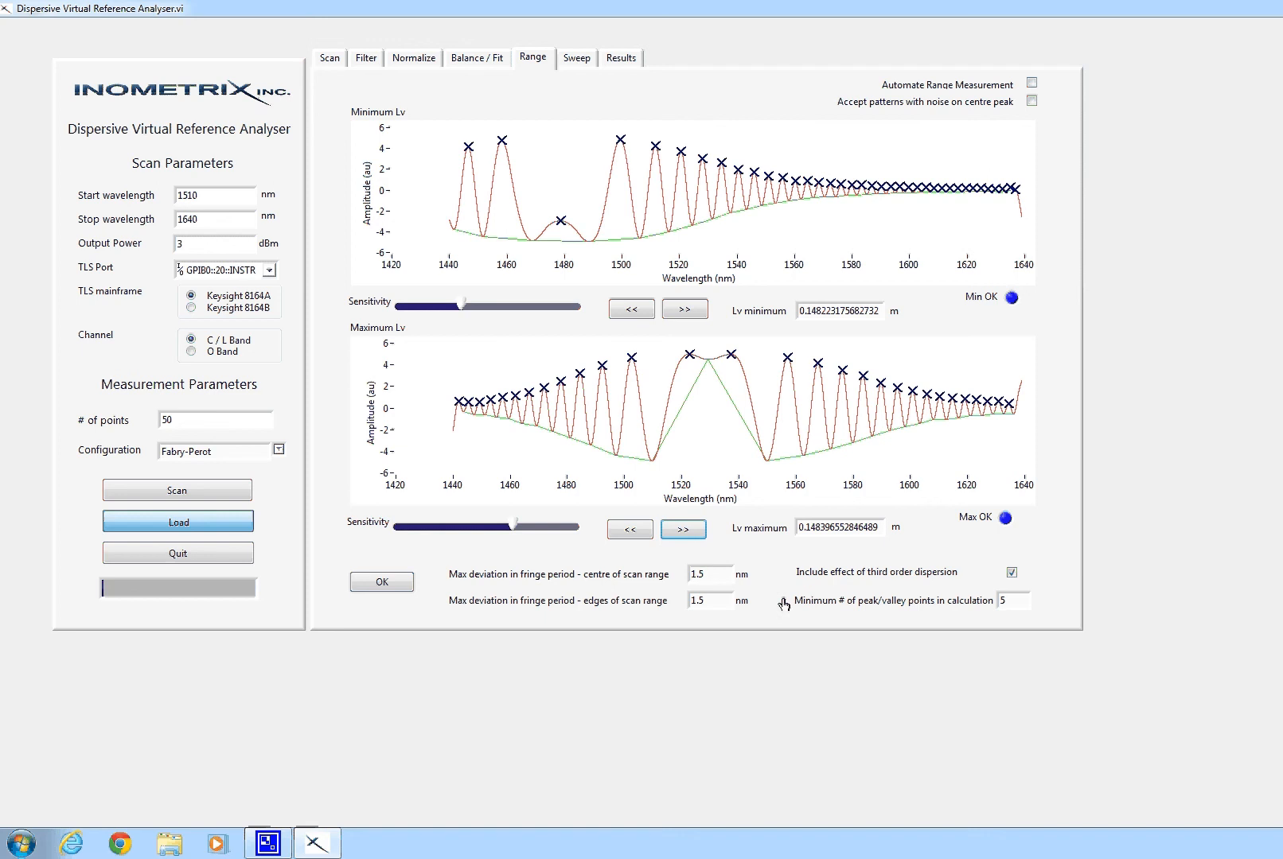
Step the maximum Lv back up to about 0.14863 m
left_click(685, 532)
left_click(686, 532)
left_click(685, 531)
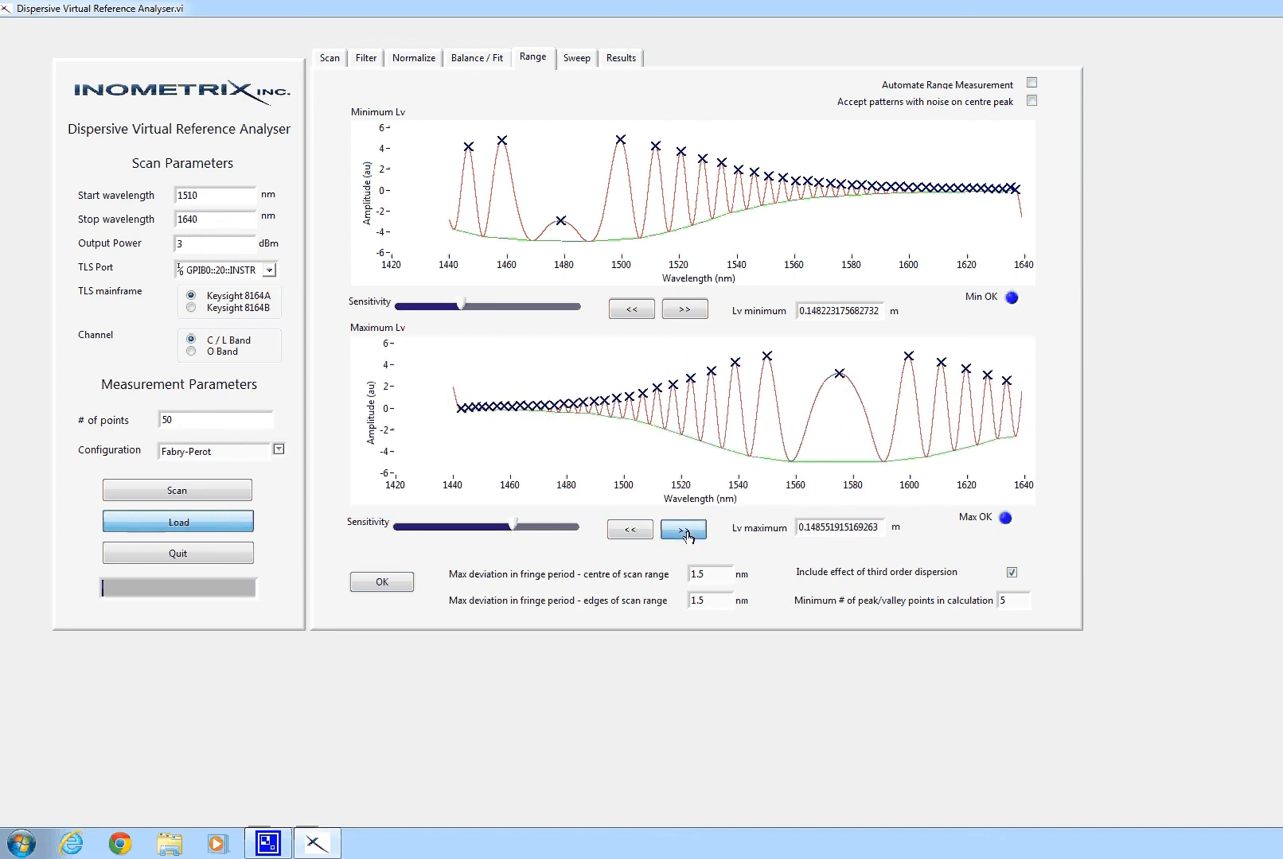
left_click(685, 532)
left_click(685, 532)
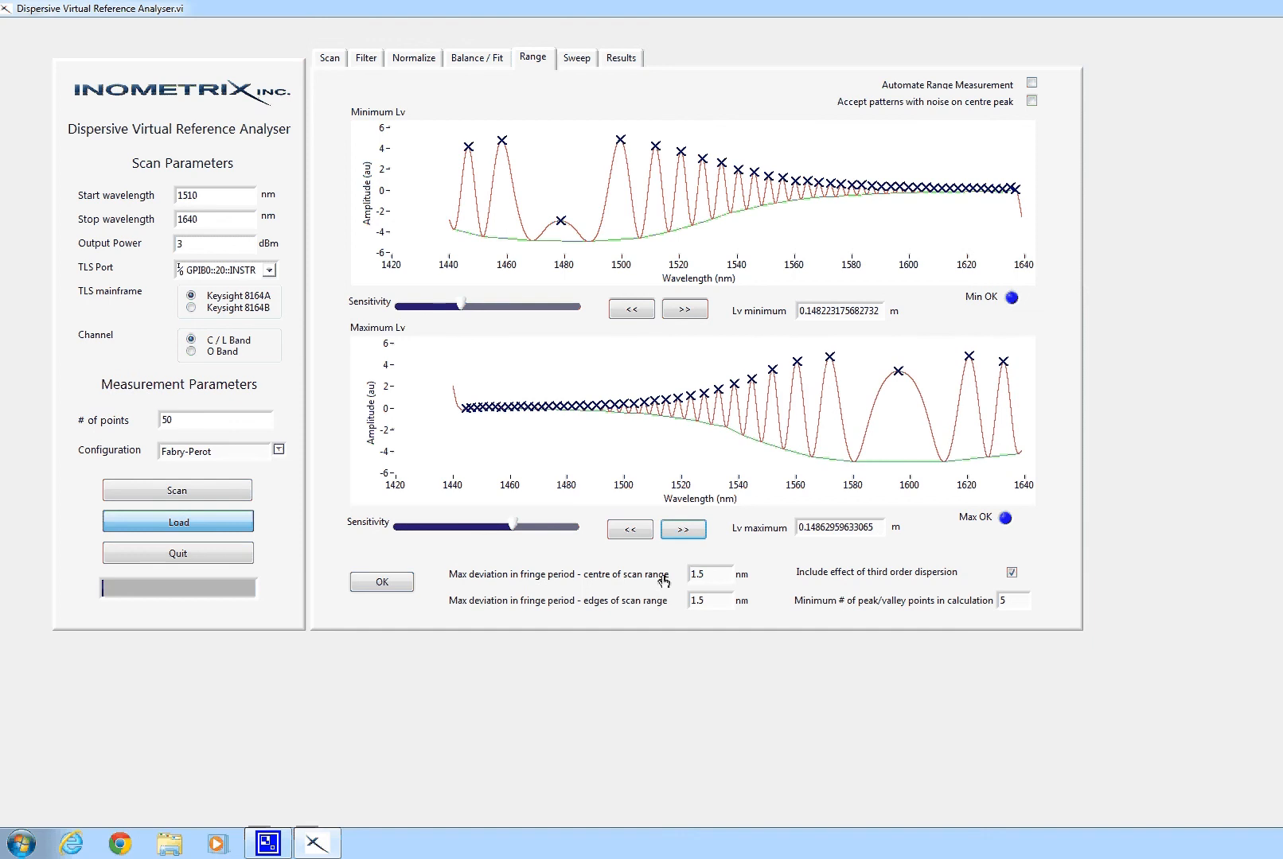
Accept the minimum and maximum Lv range and run the sweep to calculate the dispersion results
key("Tab")
double_click(1004, 602)
left_click(1031, 84)
left_click(381, 585)
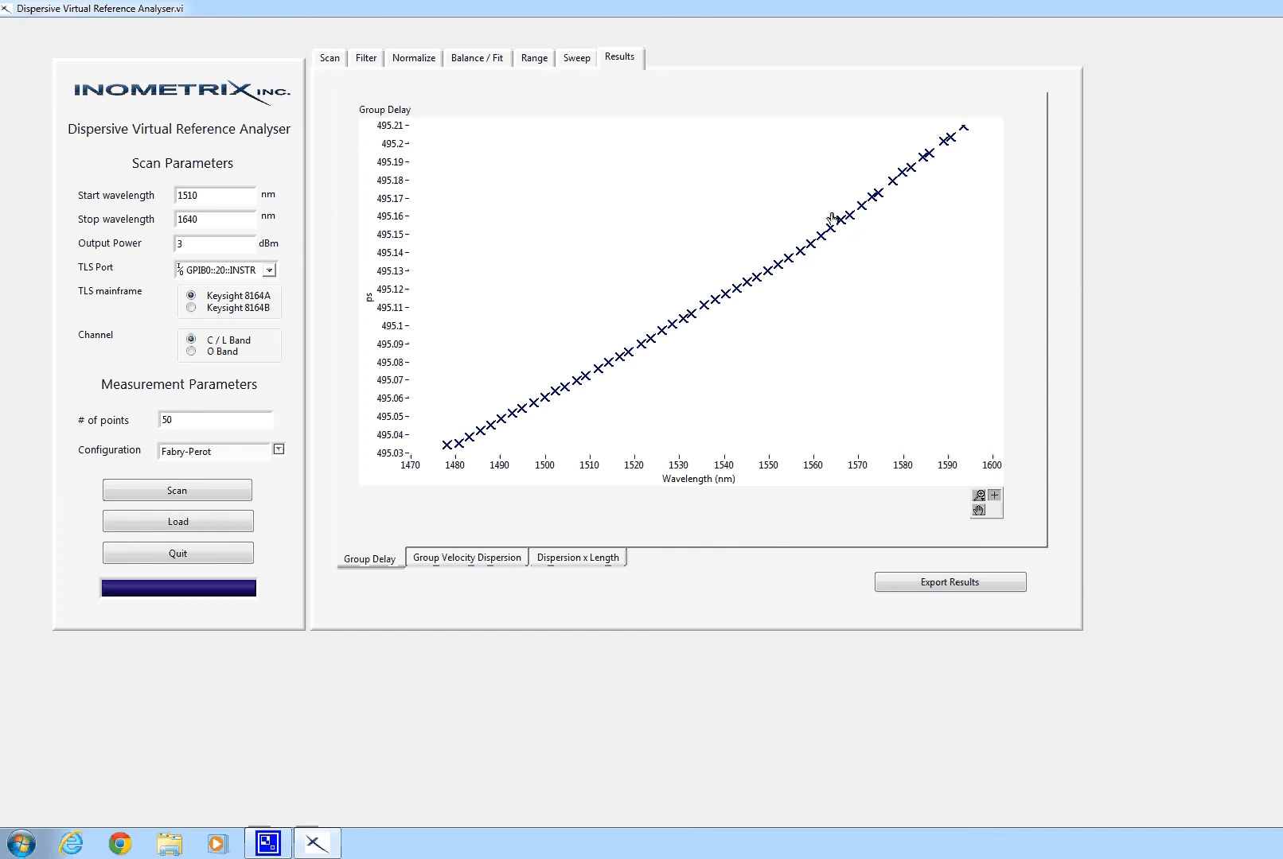
Examine the Group Delay, Group Velocity Dispersion and Dispersion x Length result plots, ending on the Group Delay plot
left_click(475, 556)
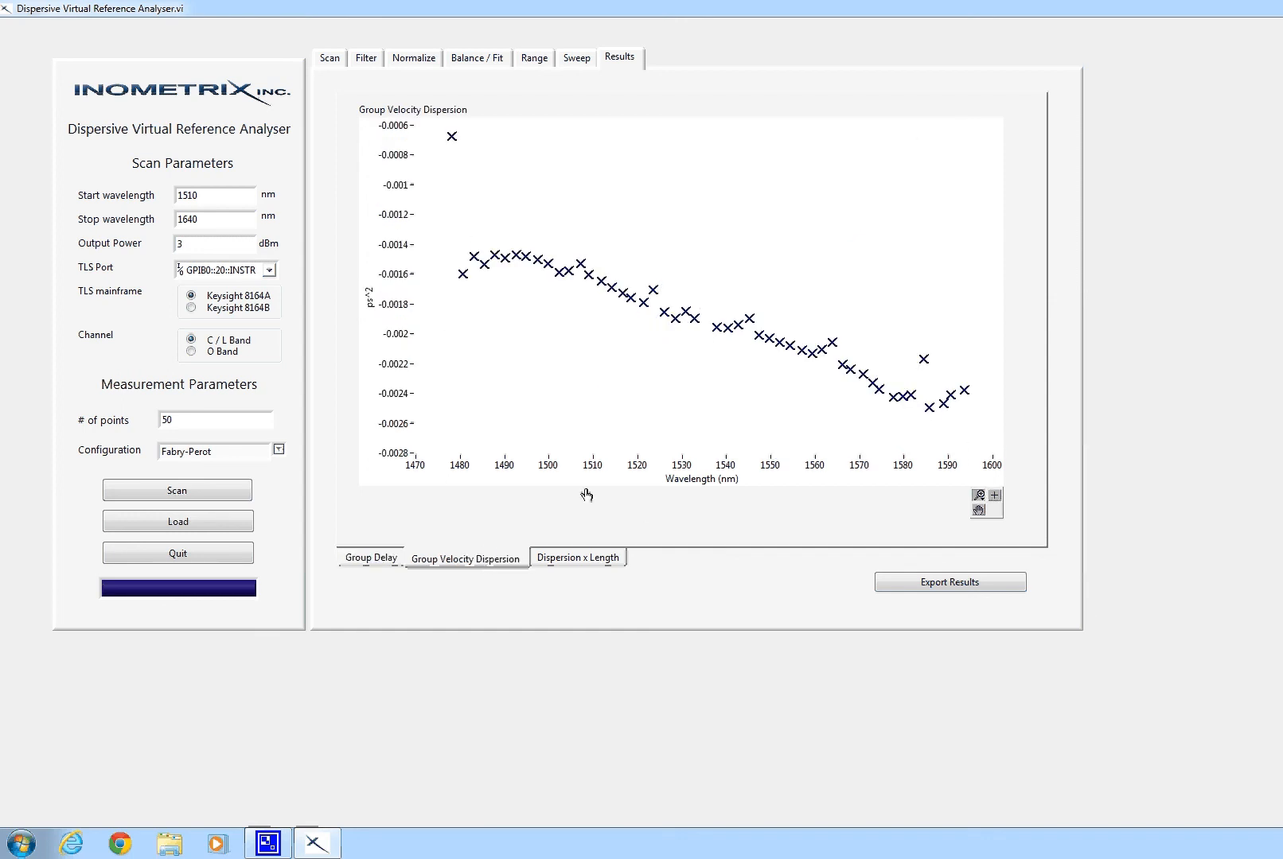
left_click(589, 563)
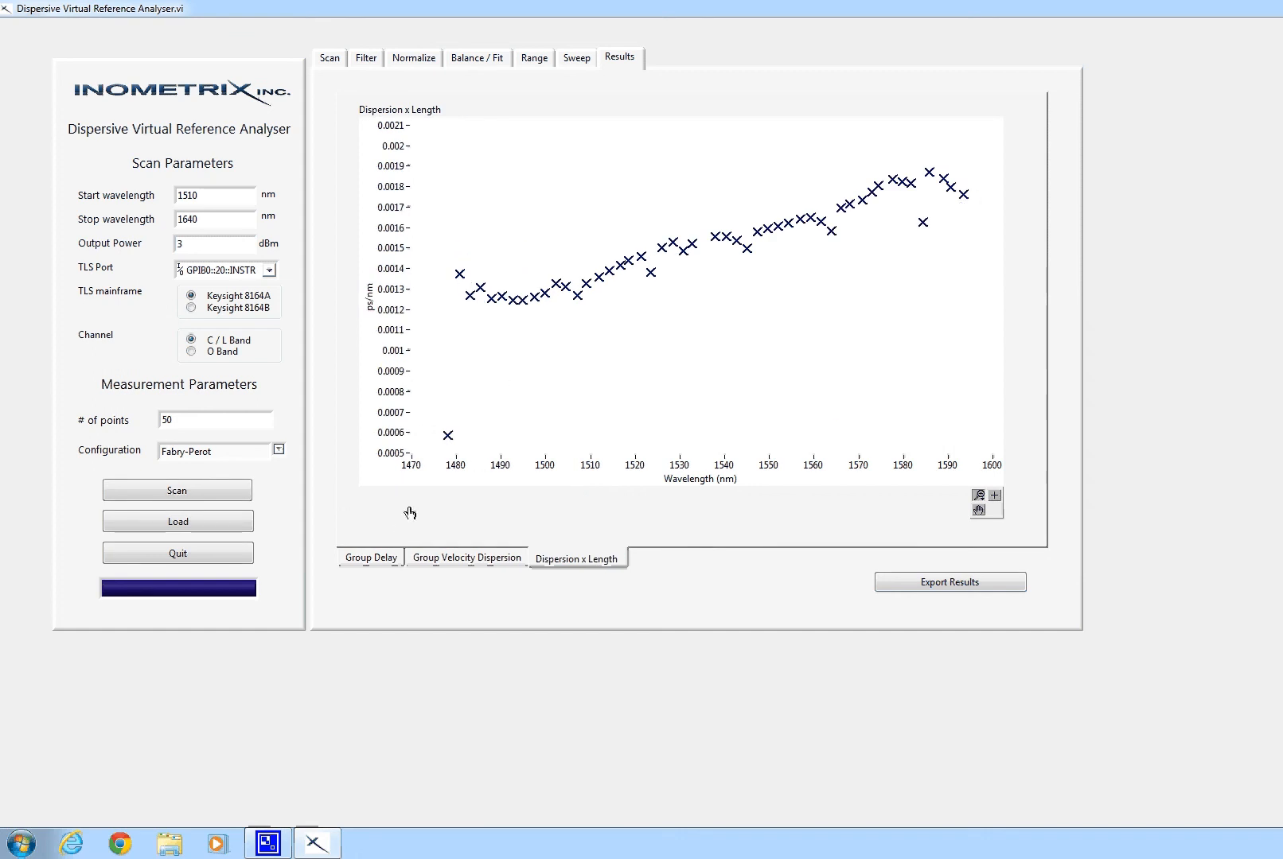
left_click(392, 557)
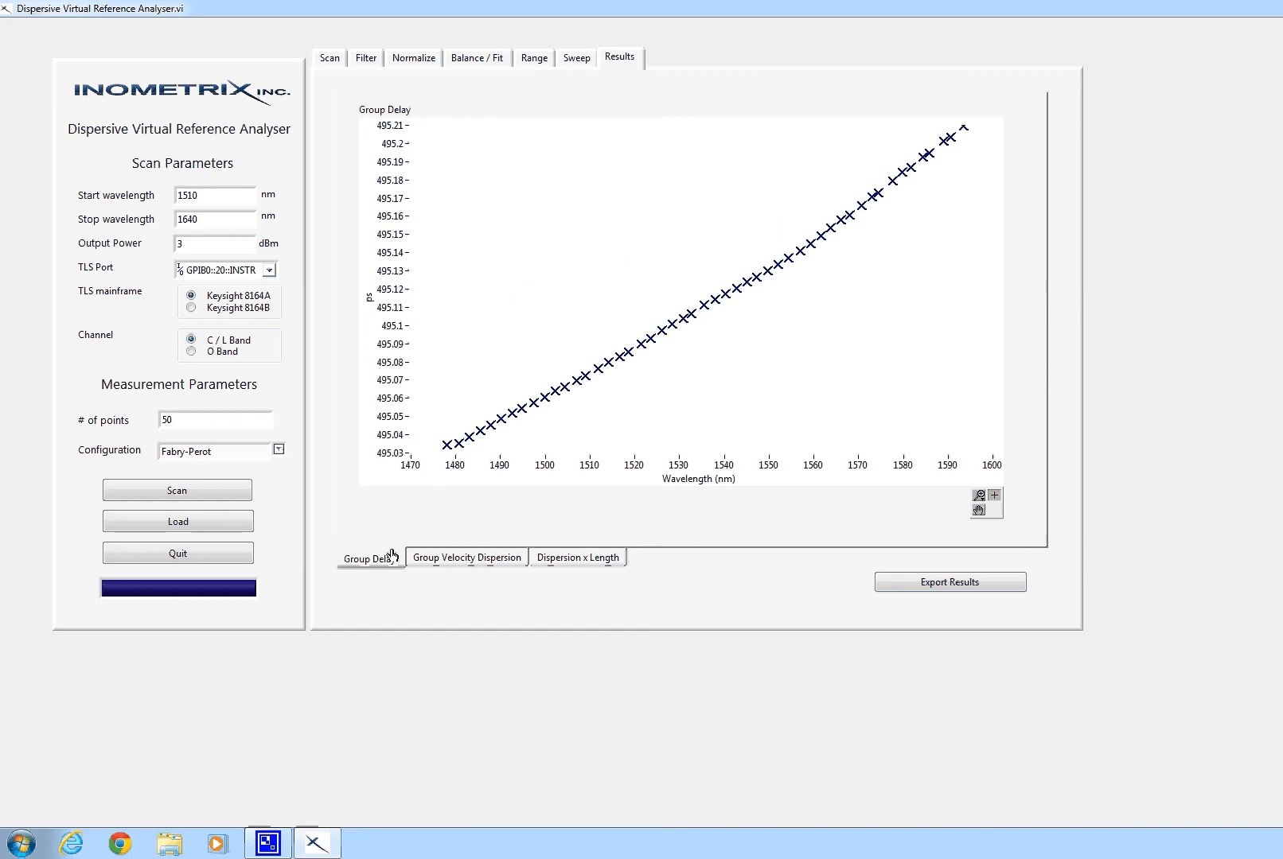
left_click(502, 562)
left_click(544, 558)
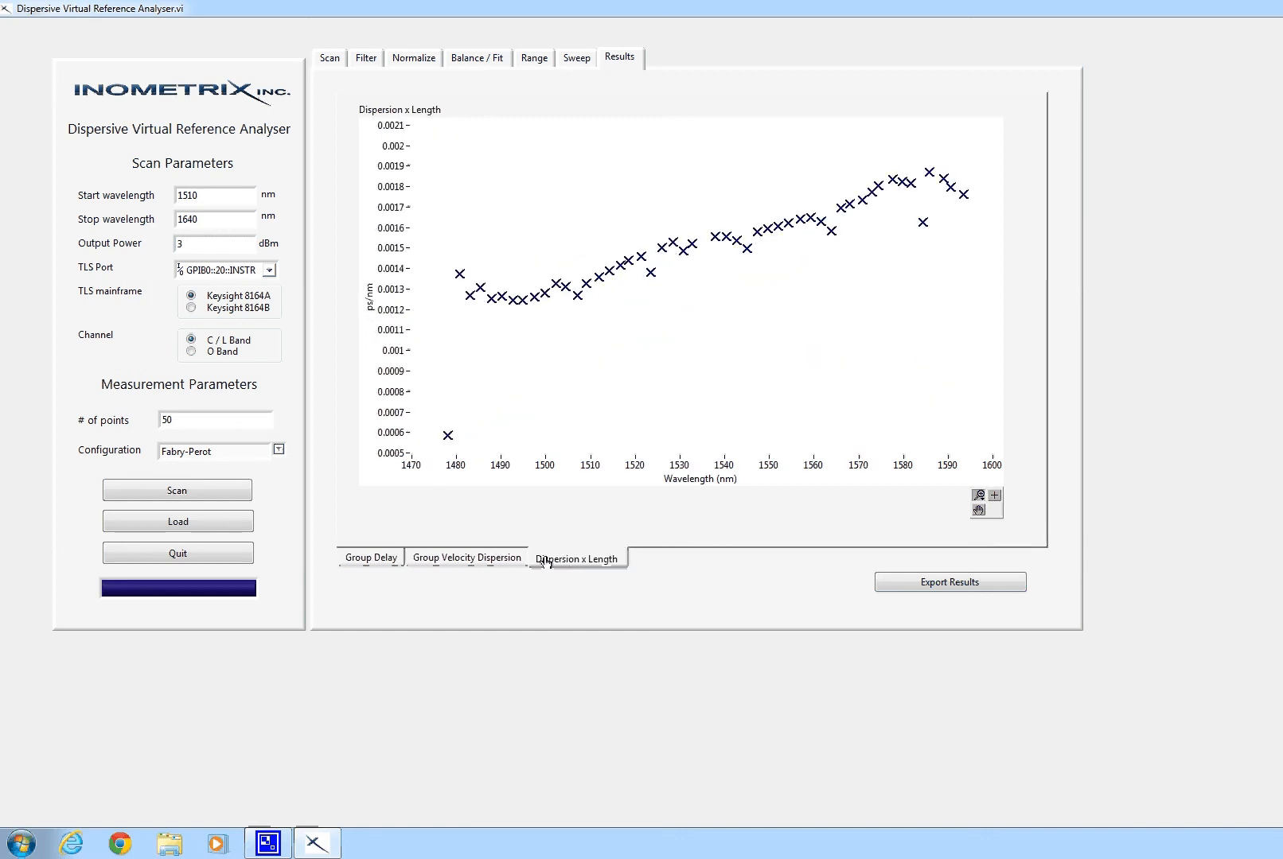
left_click(495, 560)
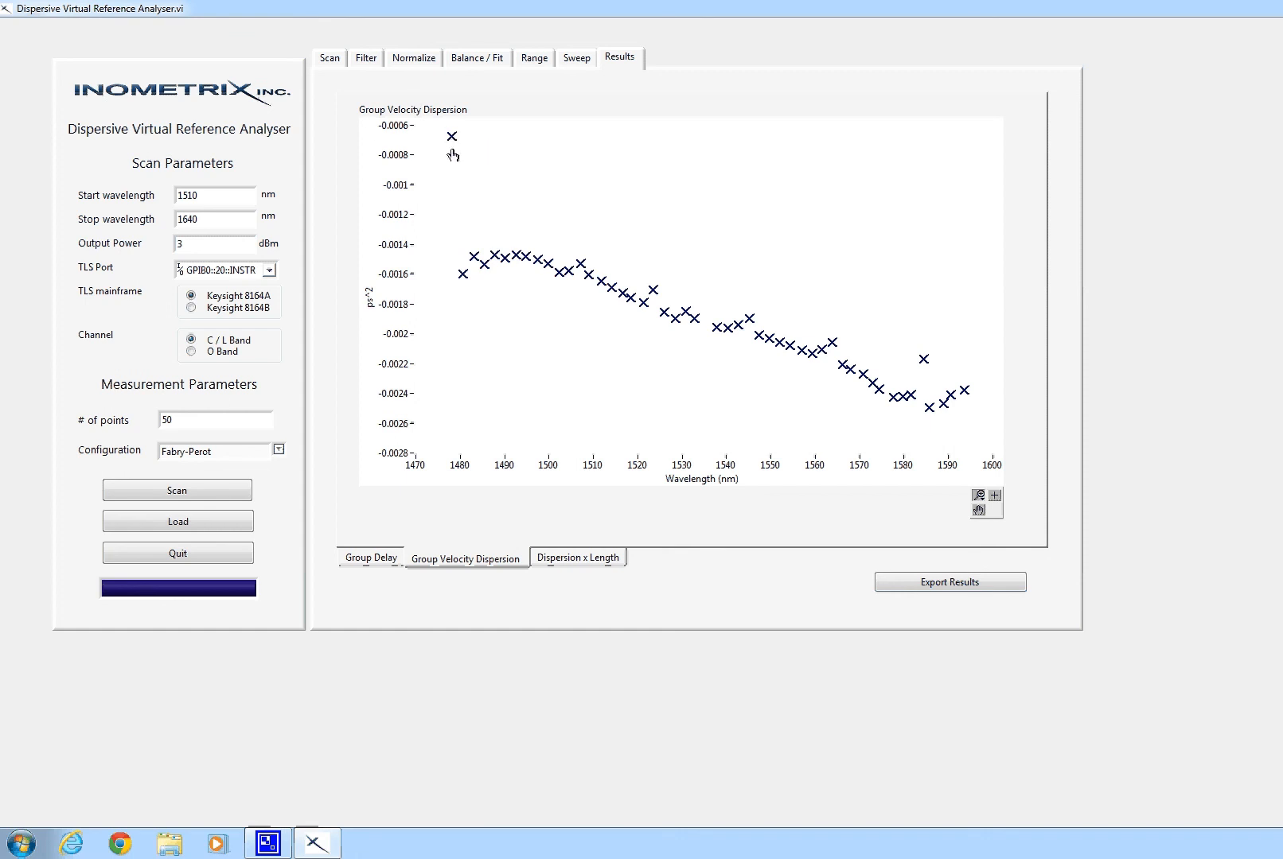
left_click(567, 562)
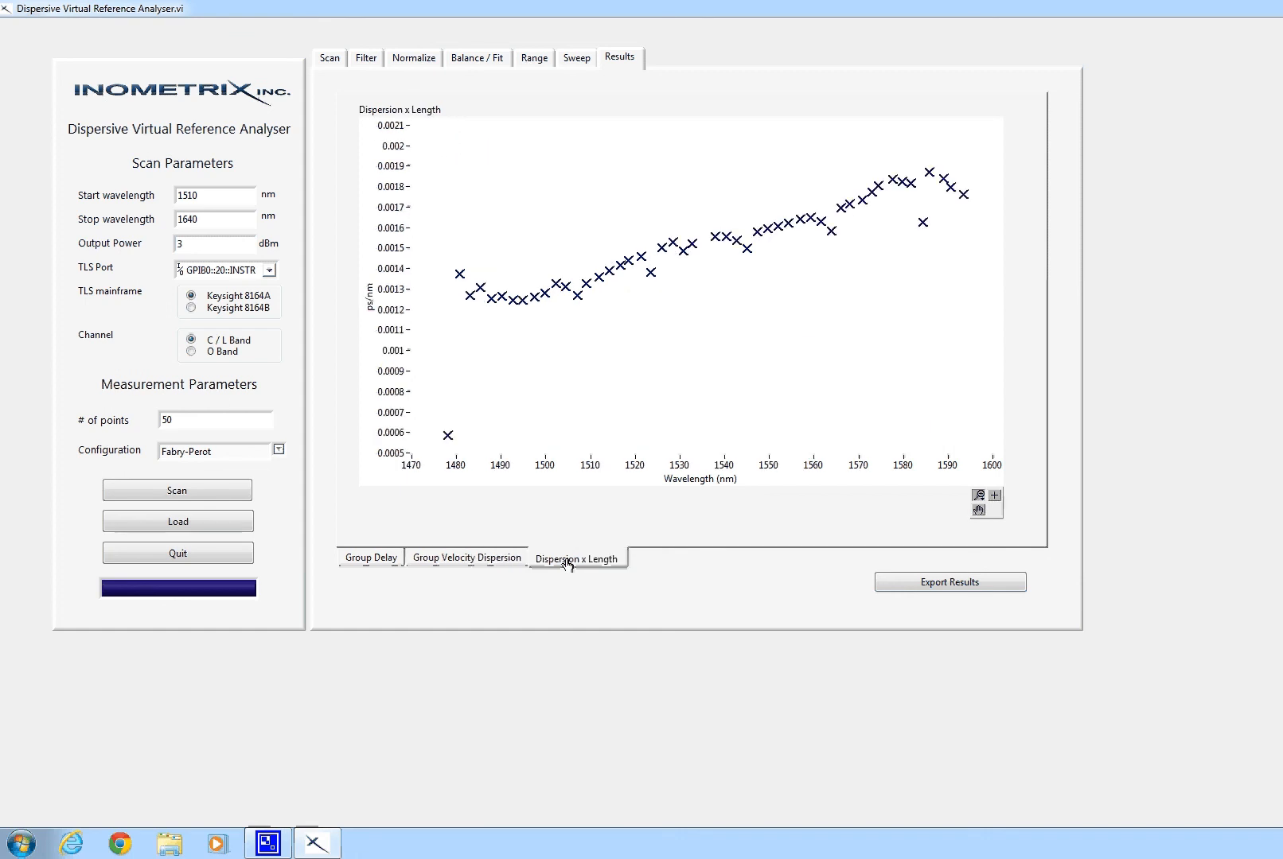
left_click(462, 561)
left_click(381, 561)
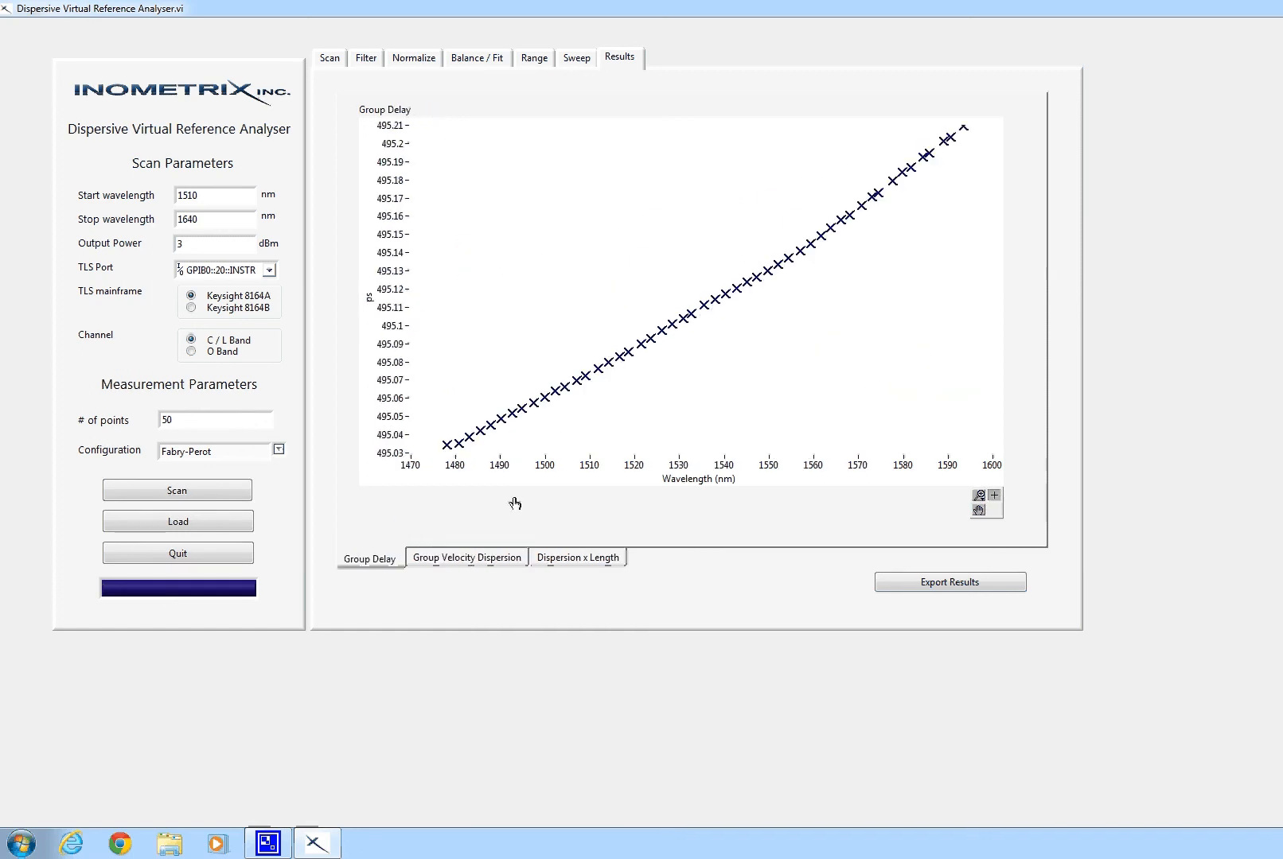
Export the results to a file named test1 in a new folder named Results inside Demo Scans
left_click(929, 585)
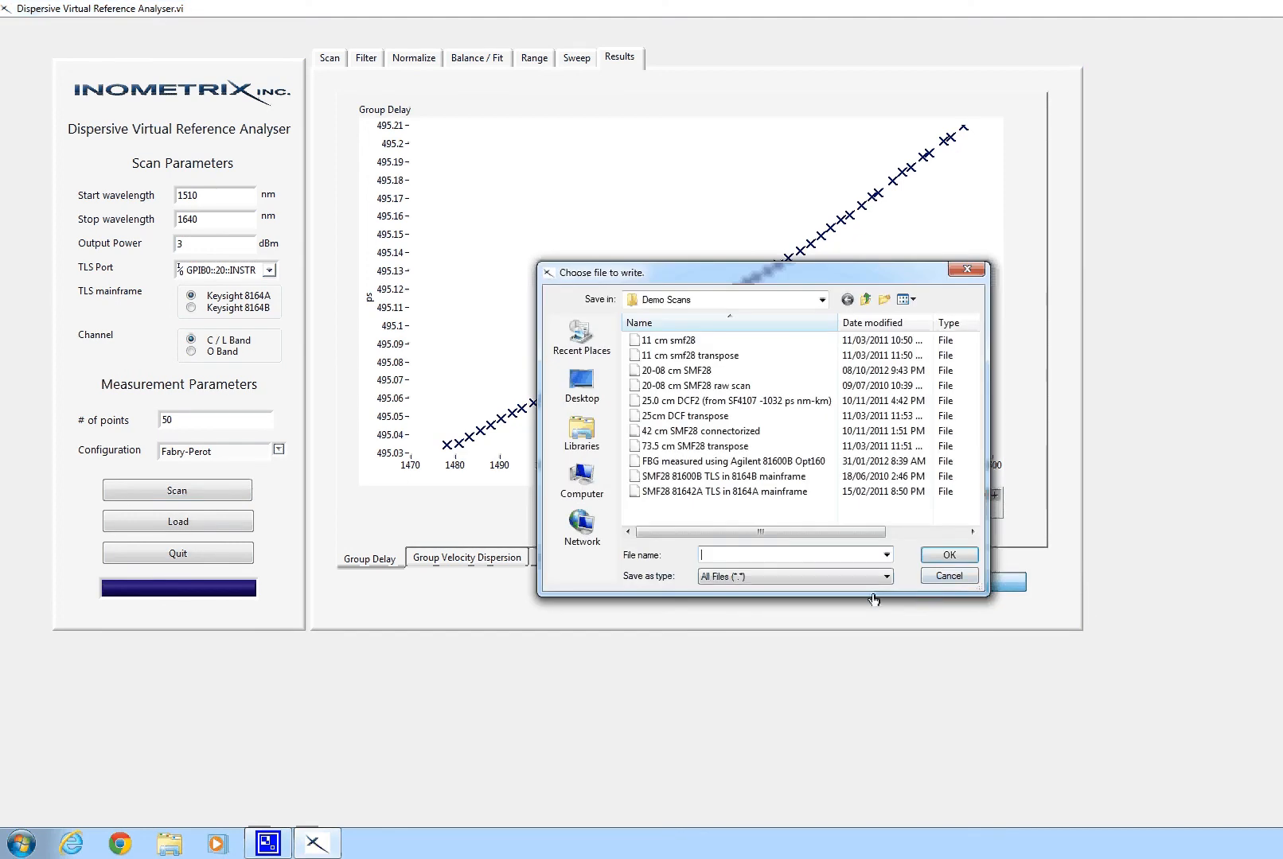
right_click(697, 517)
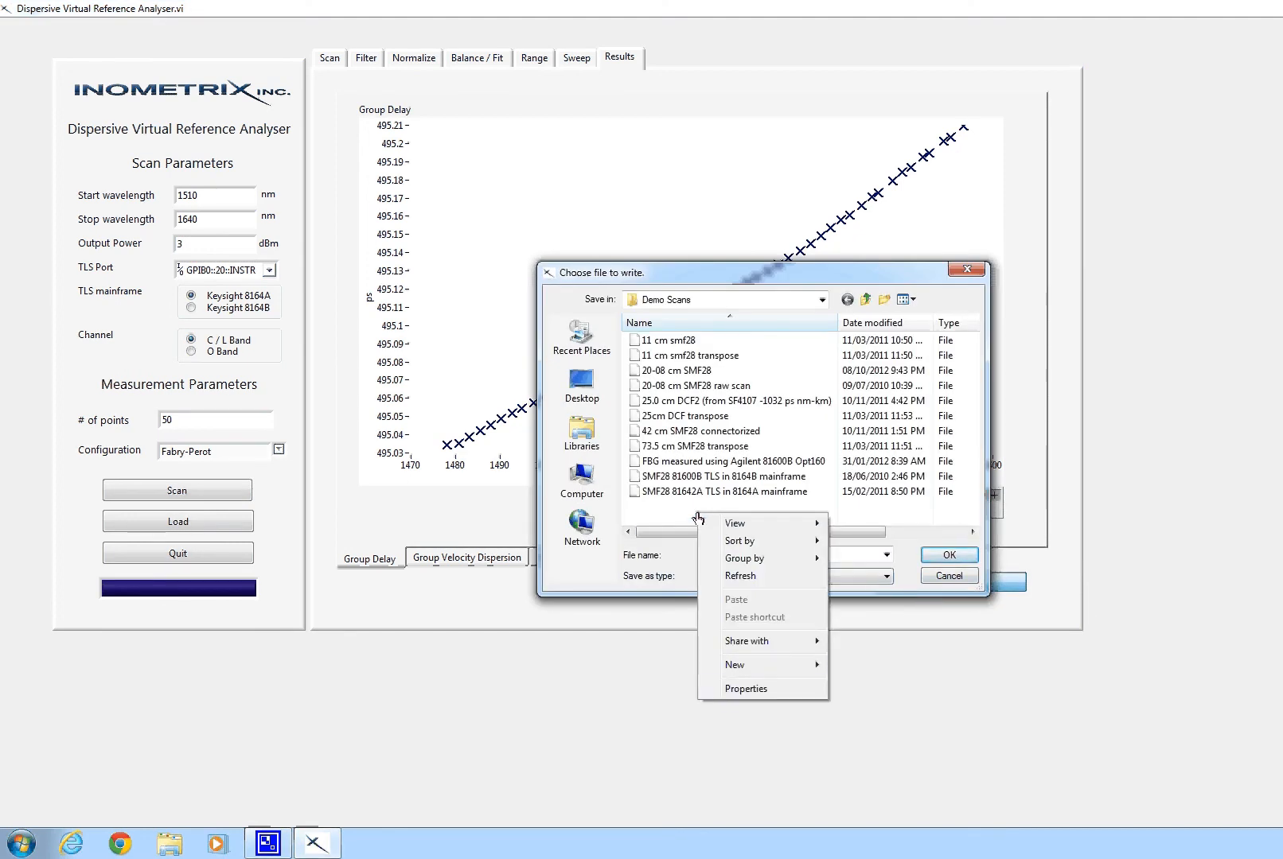
mouse_move(736, 666)
left_click(859, 666)
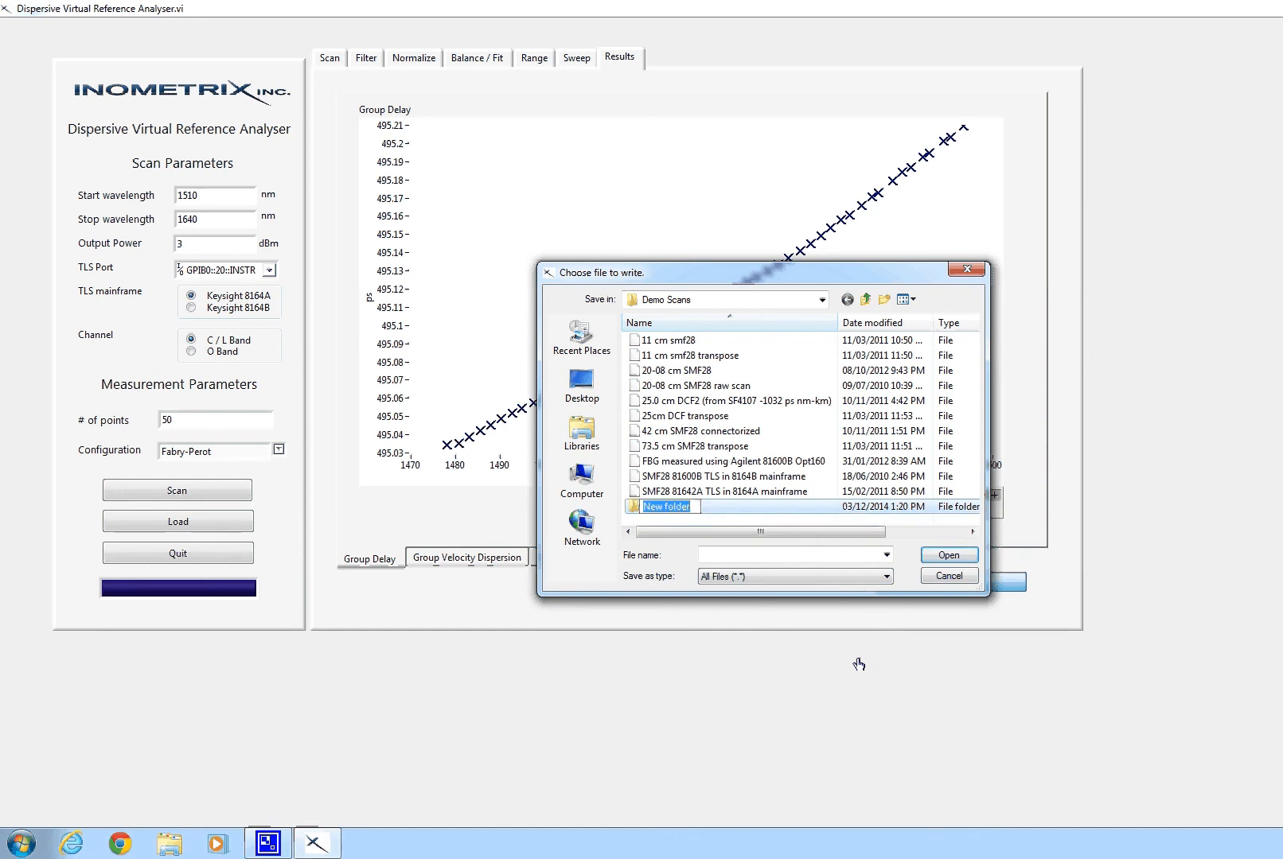
type("Results")
left_click(633, 509)
double_click(632, 509)
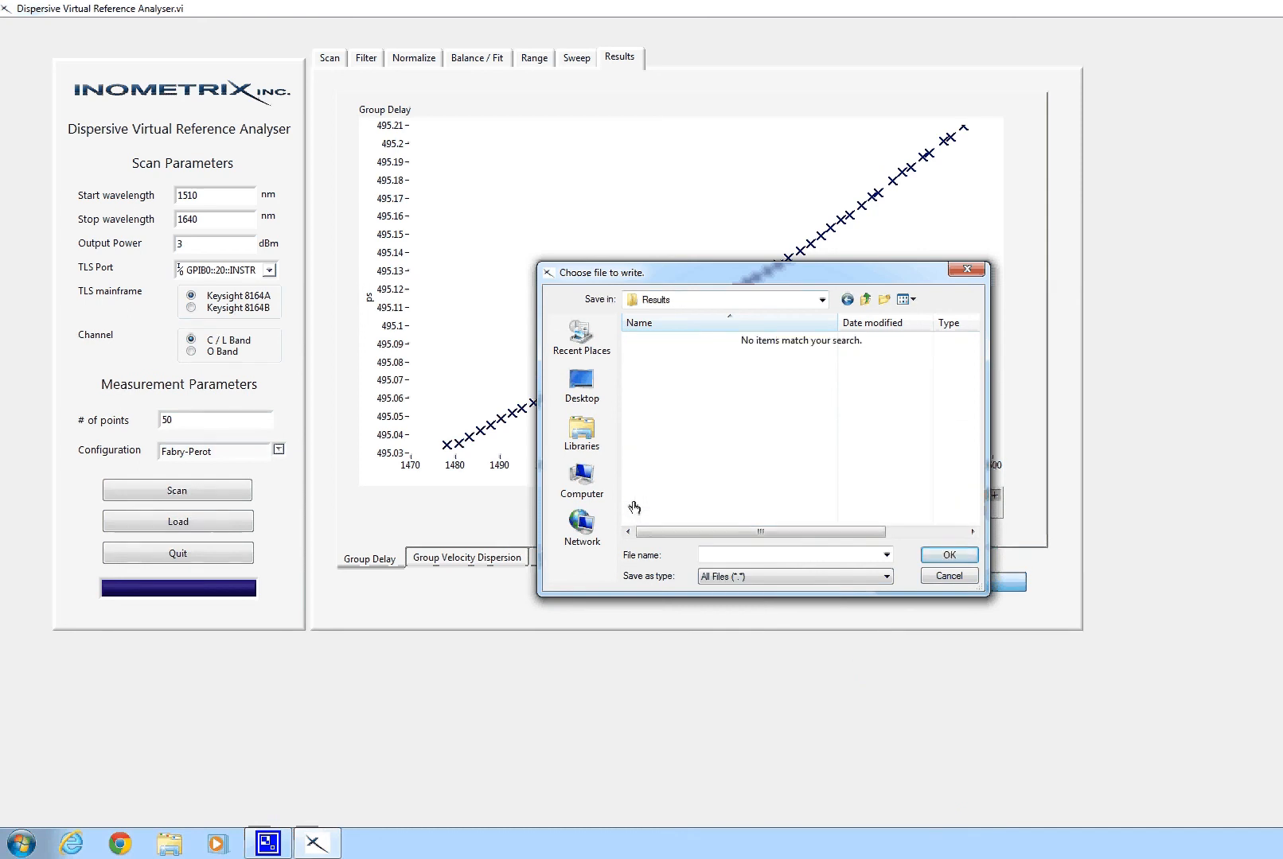
left_click(722, 552)
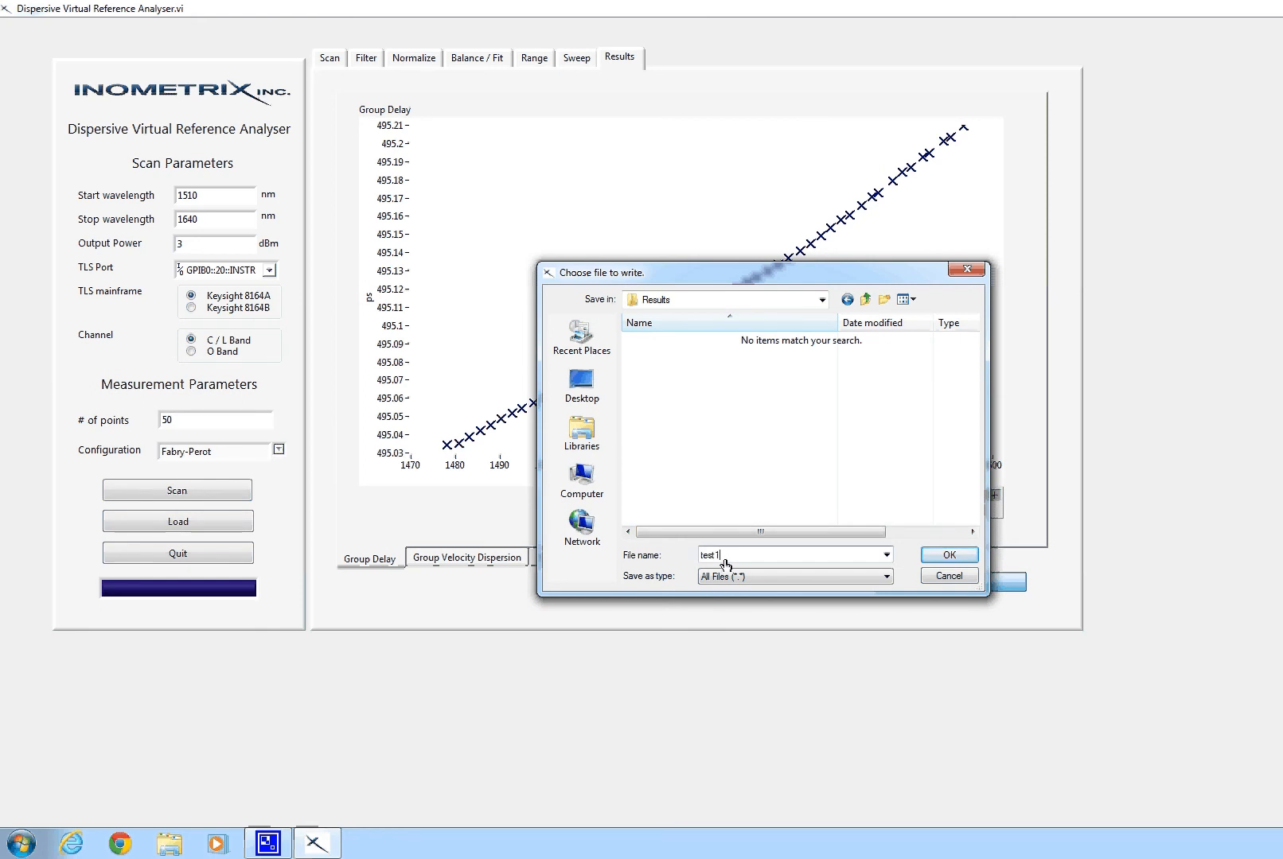
key("Return")
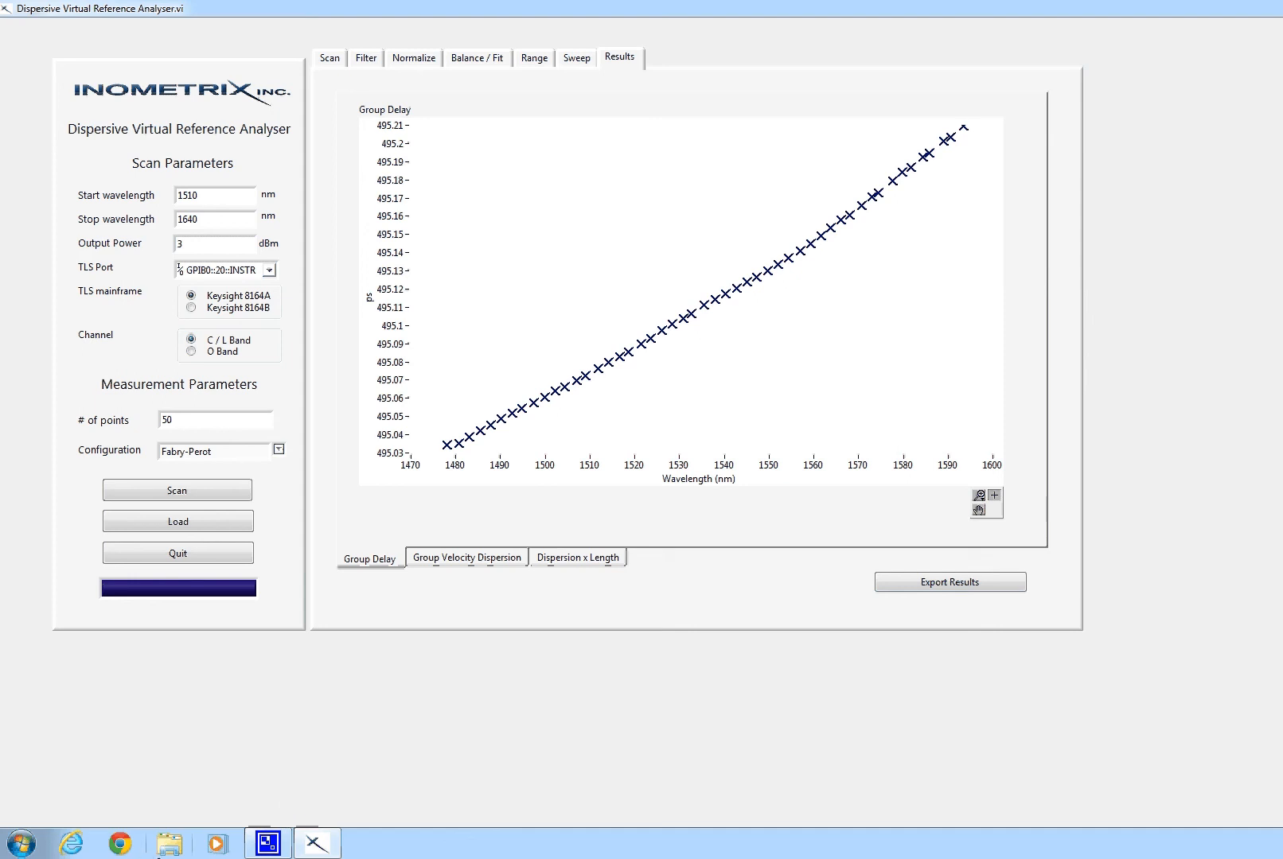
Switch to Windows Explorer and open the Results folder inside Inometrix > Demo Scans on Local Disk (C:)
left_click(167, 845)
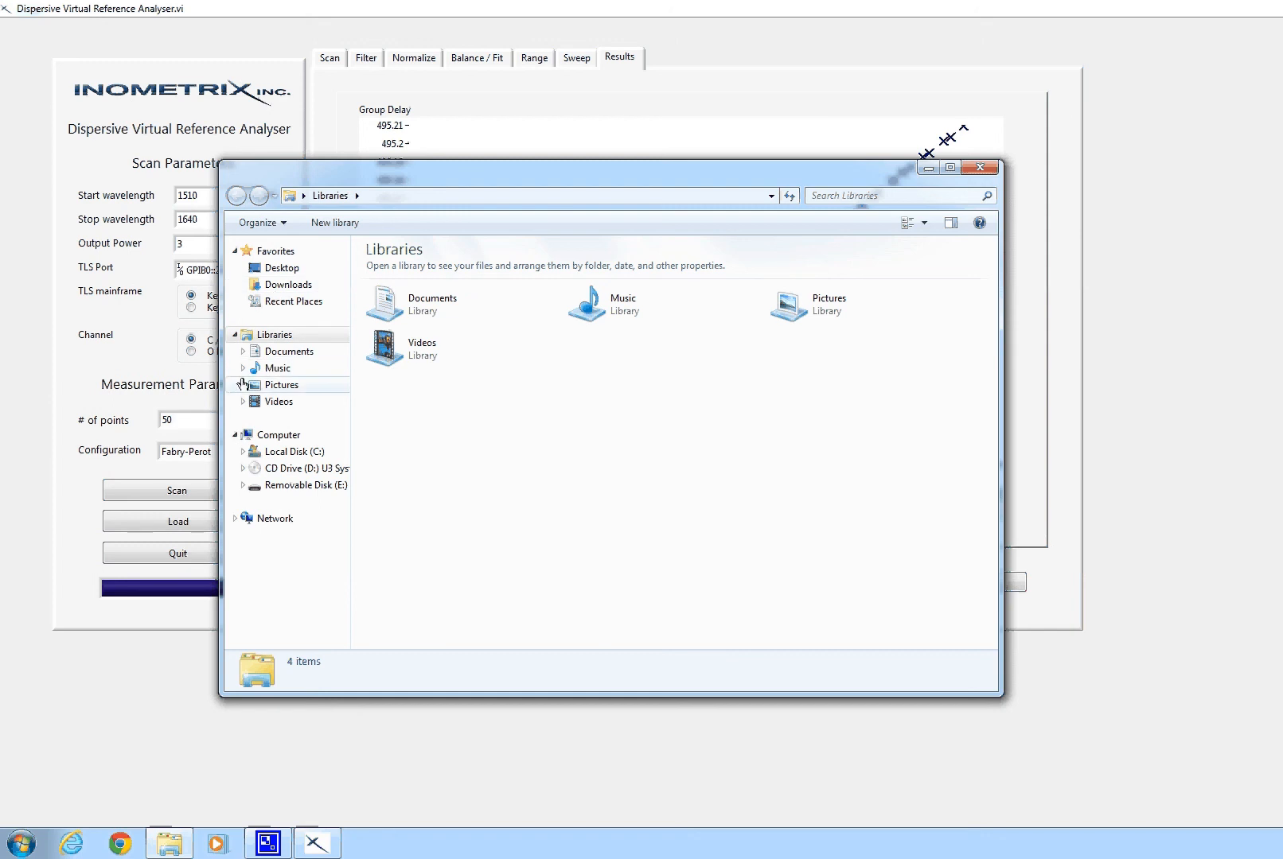
left_click(271, 453)
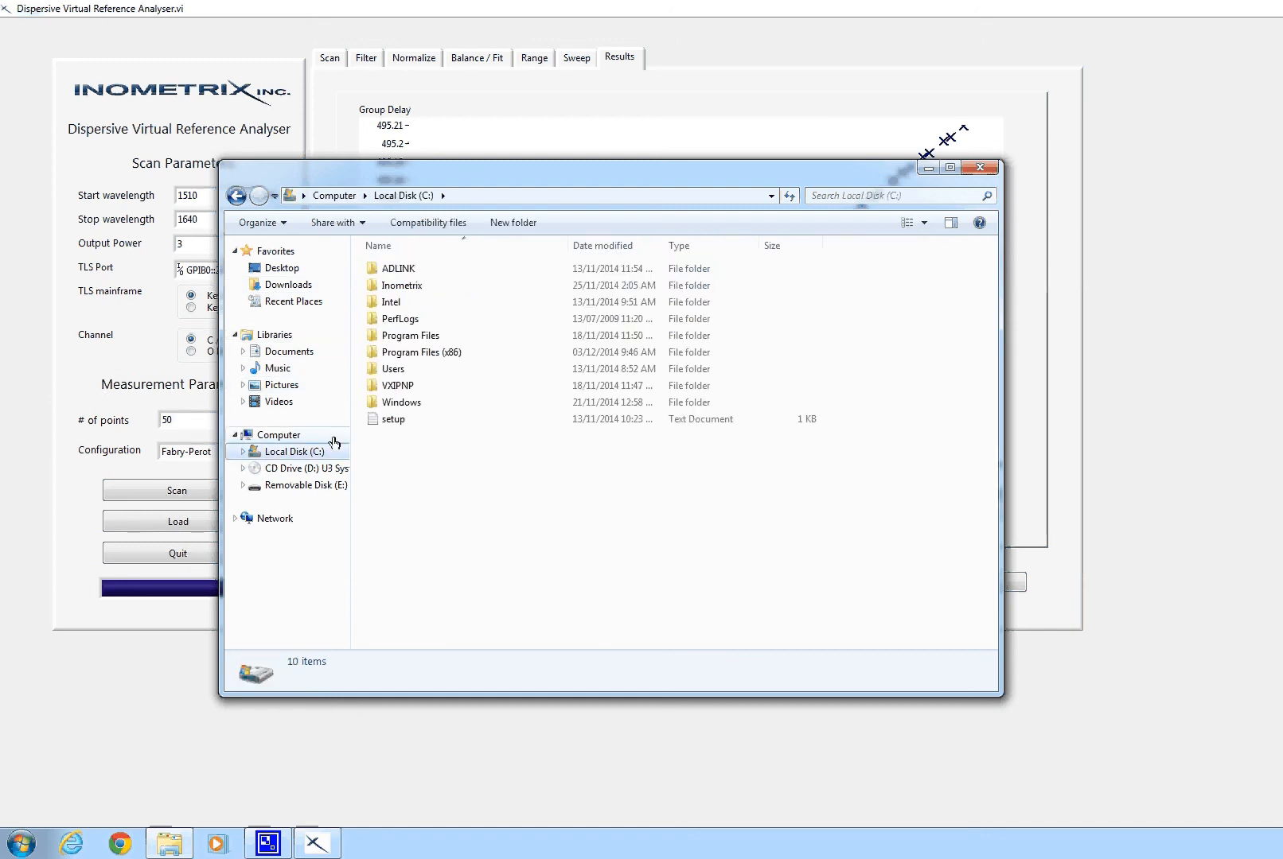
double_click(385, 285)
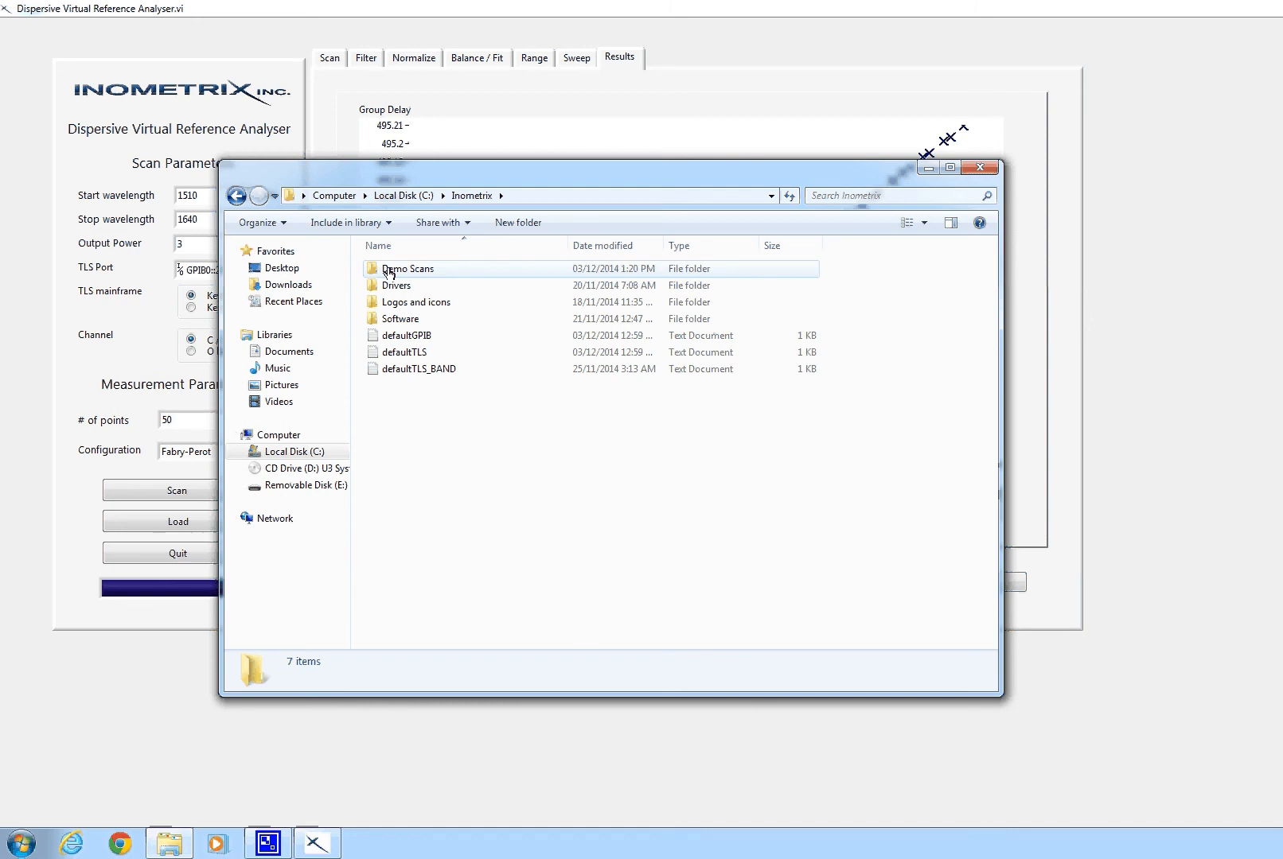
double_click(389, 274)
double_click(389, 274)
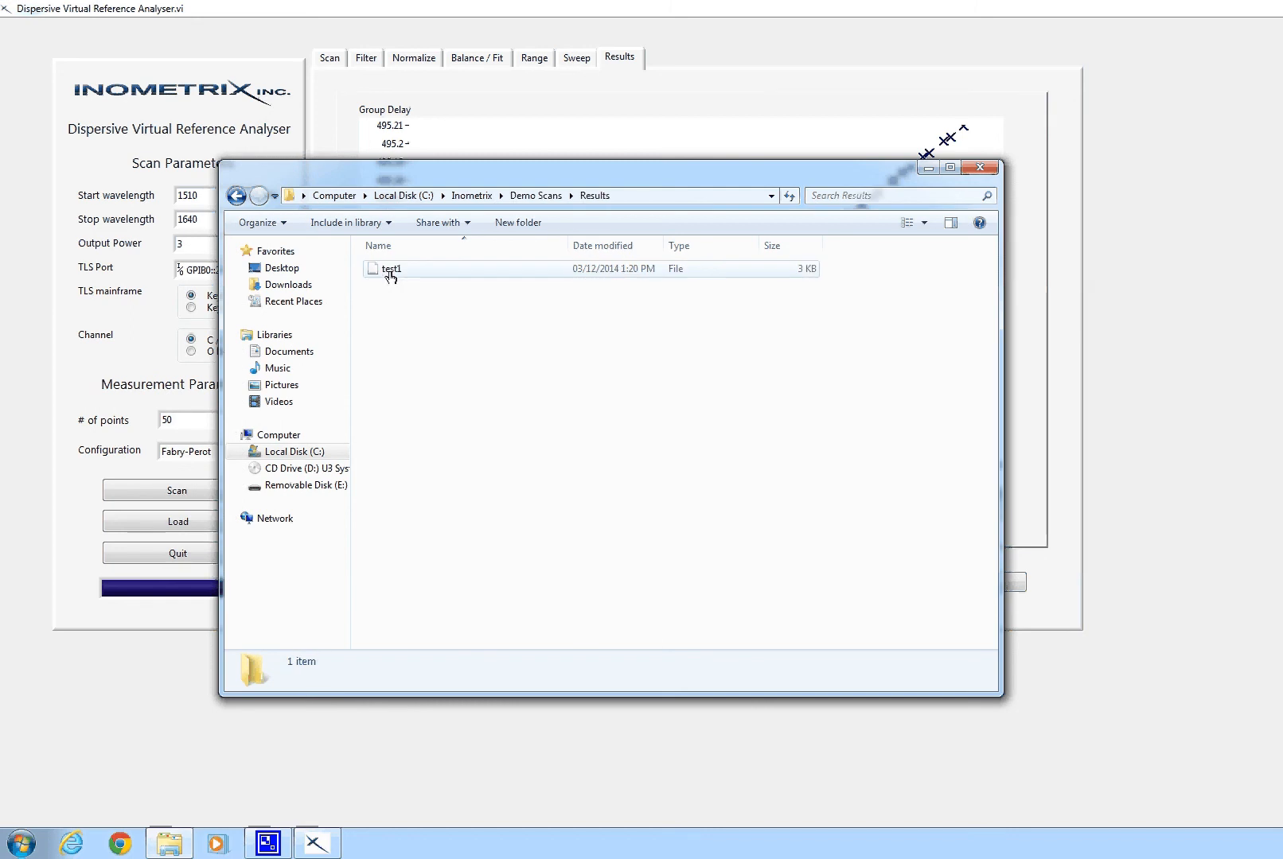
Rename the exported test1 file as test1.txt
left_click(394, 272)
left_click(405, 272)
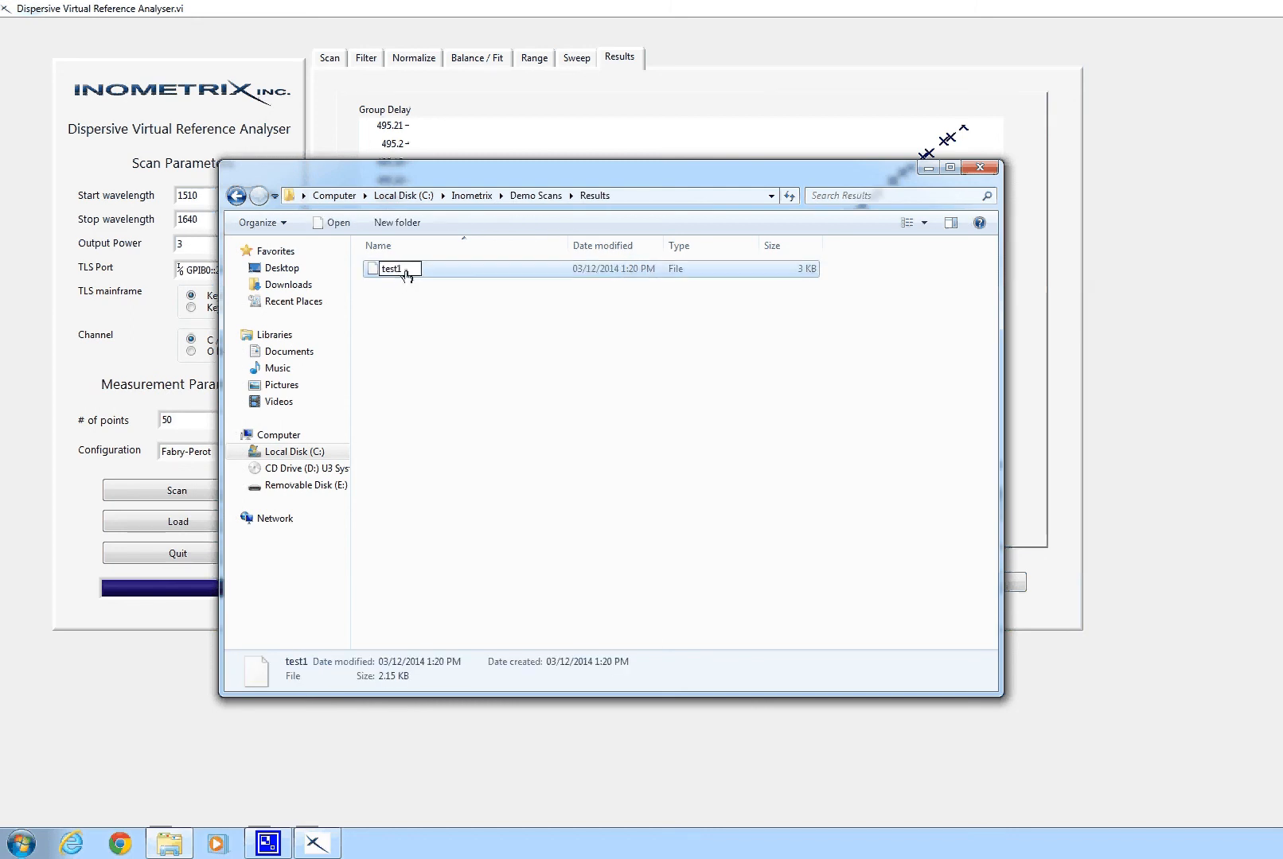
type(".txt")
key("Return")
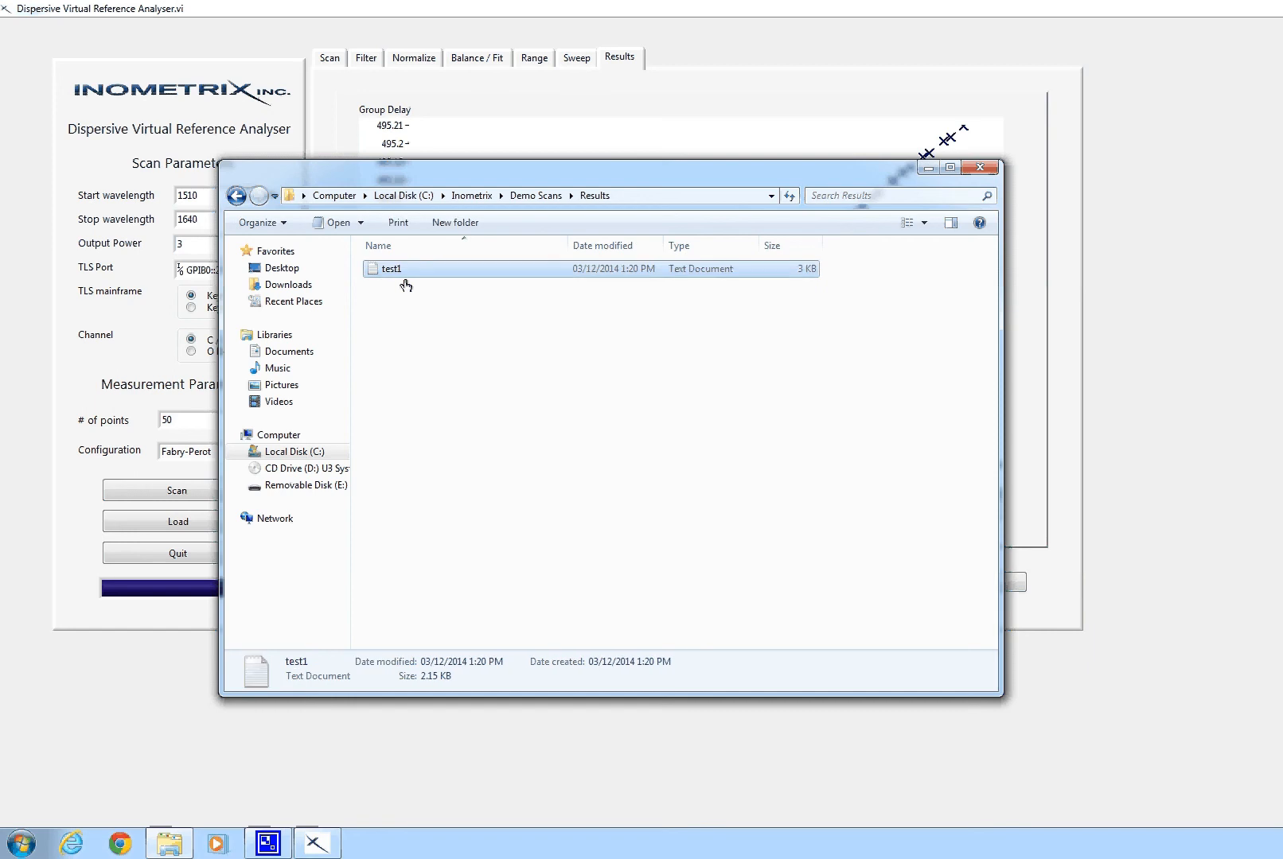
Open test1.txt in Notepad, highlight the 1535.469951 nm row of the exported data, and close the file
double_click(387, 271)
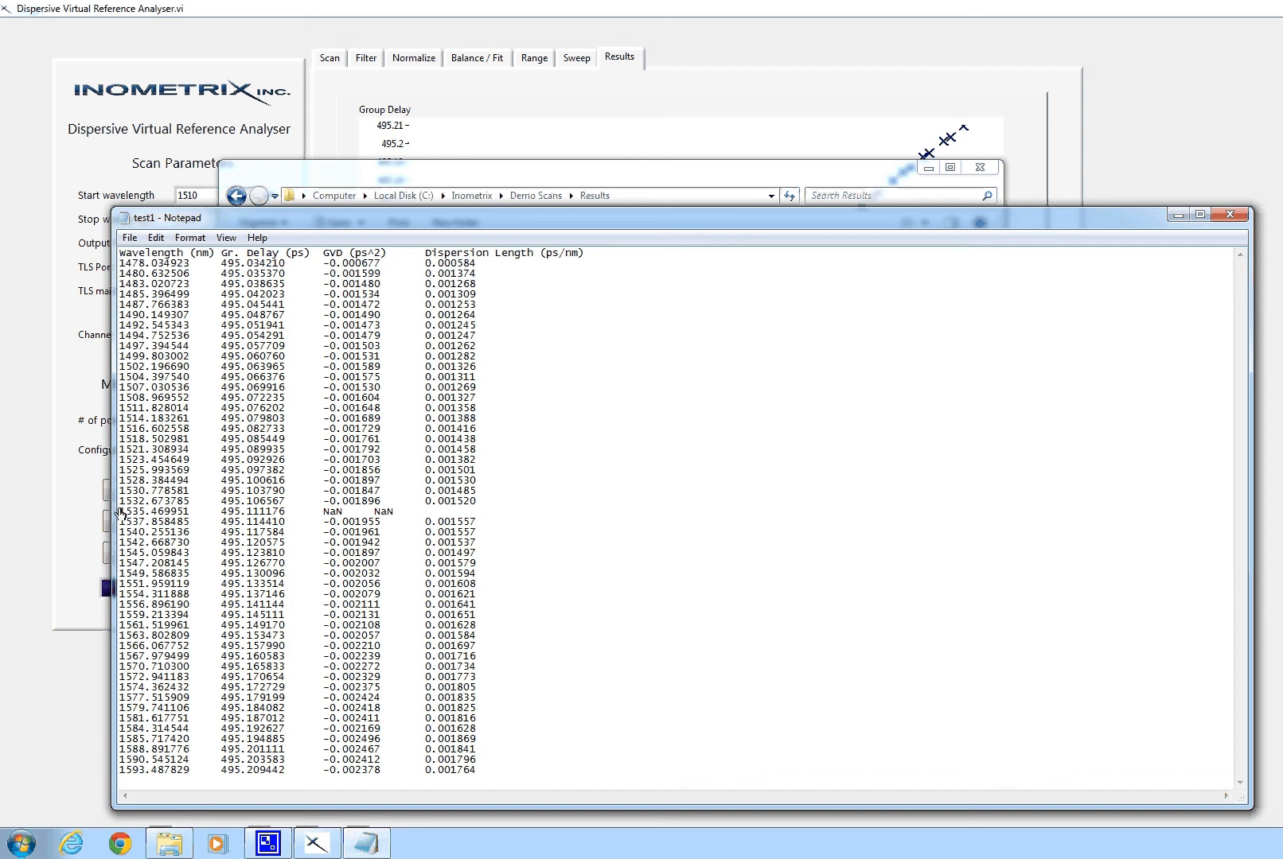
left_click_drag(119, 513, 465, 516)
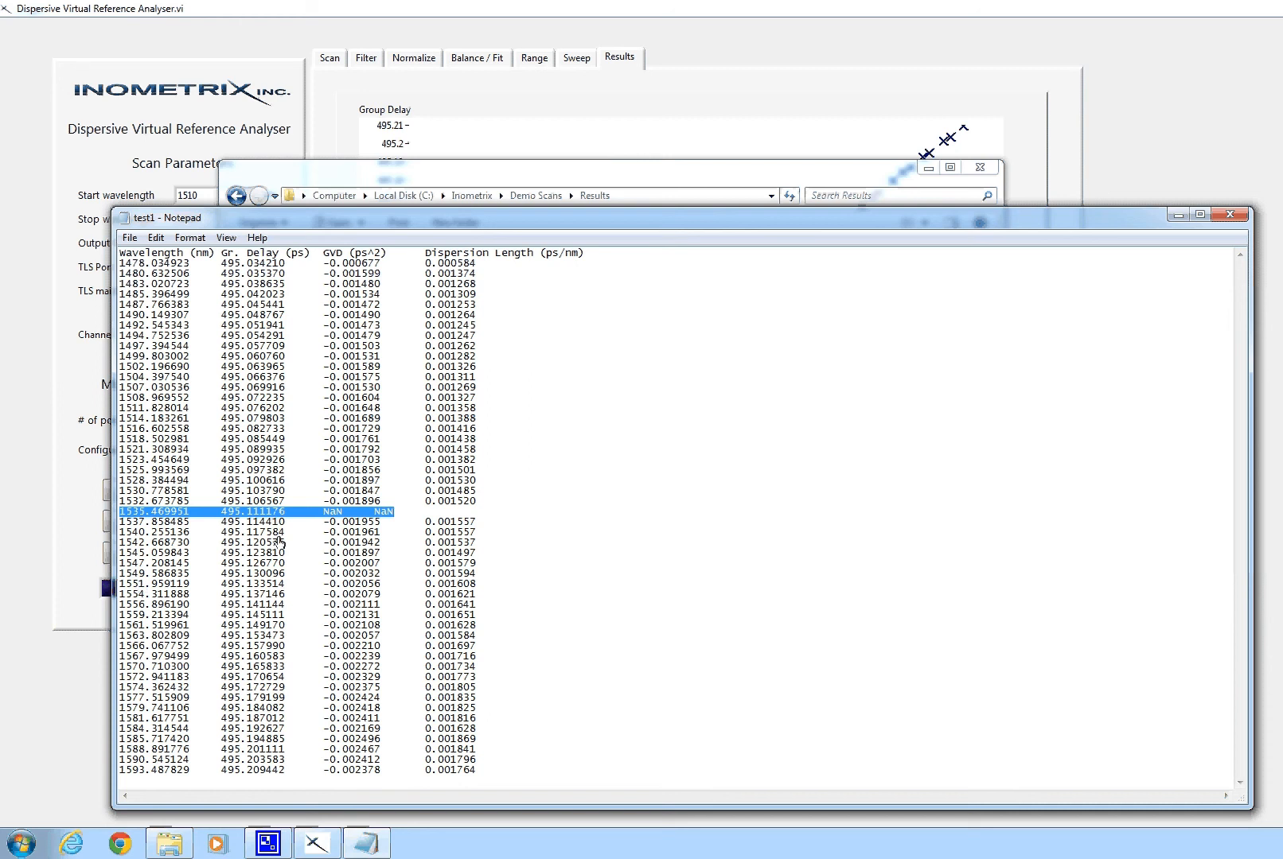
left_click(129, 238)
left_click(153, 373)
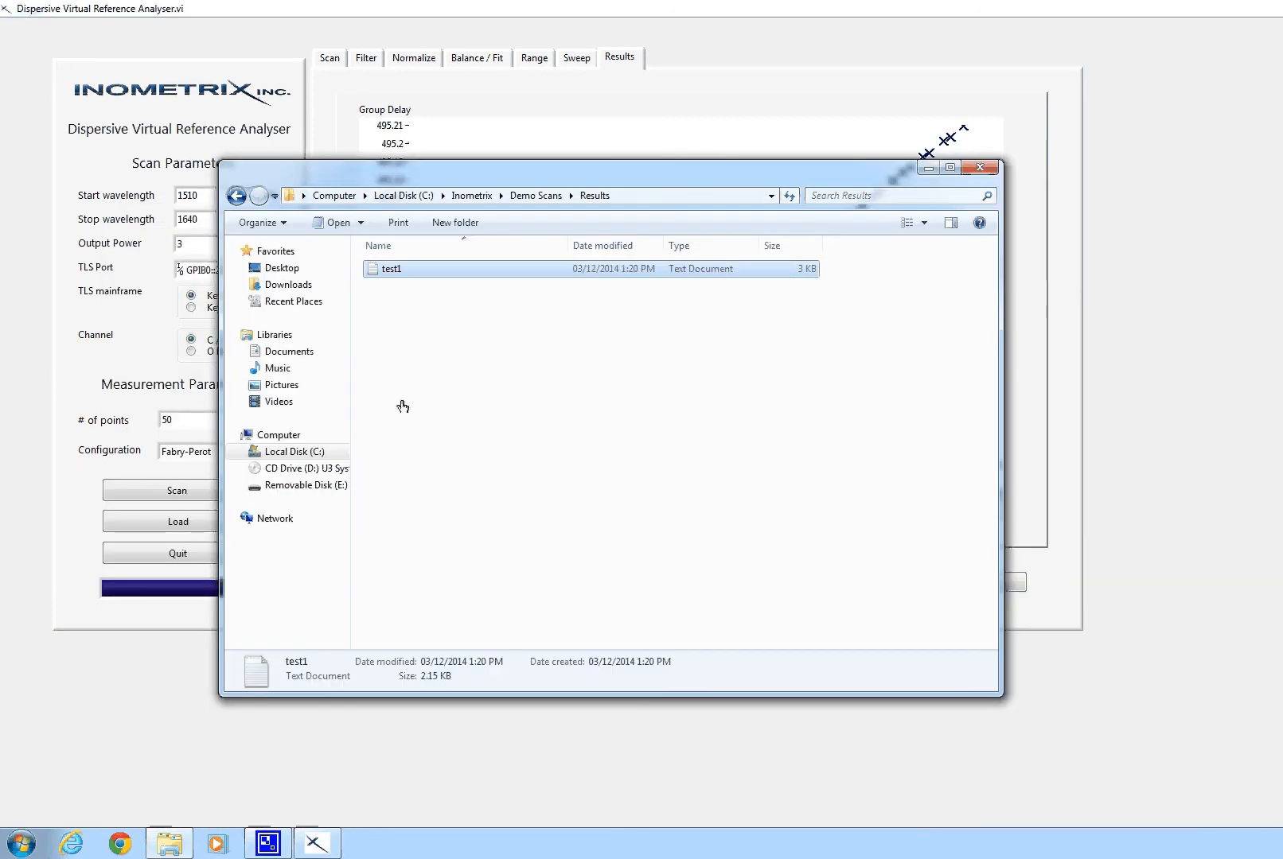
Close the Windows Explorer window and quit the Dispersive Virtual Reference Analyser
left_click(446, 368)
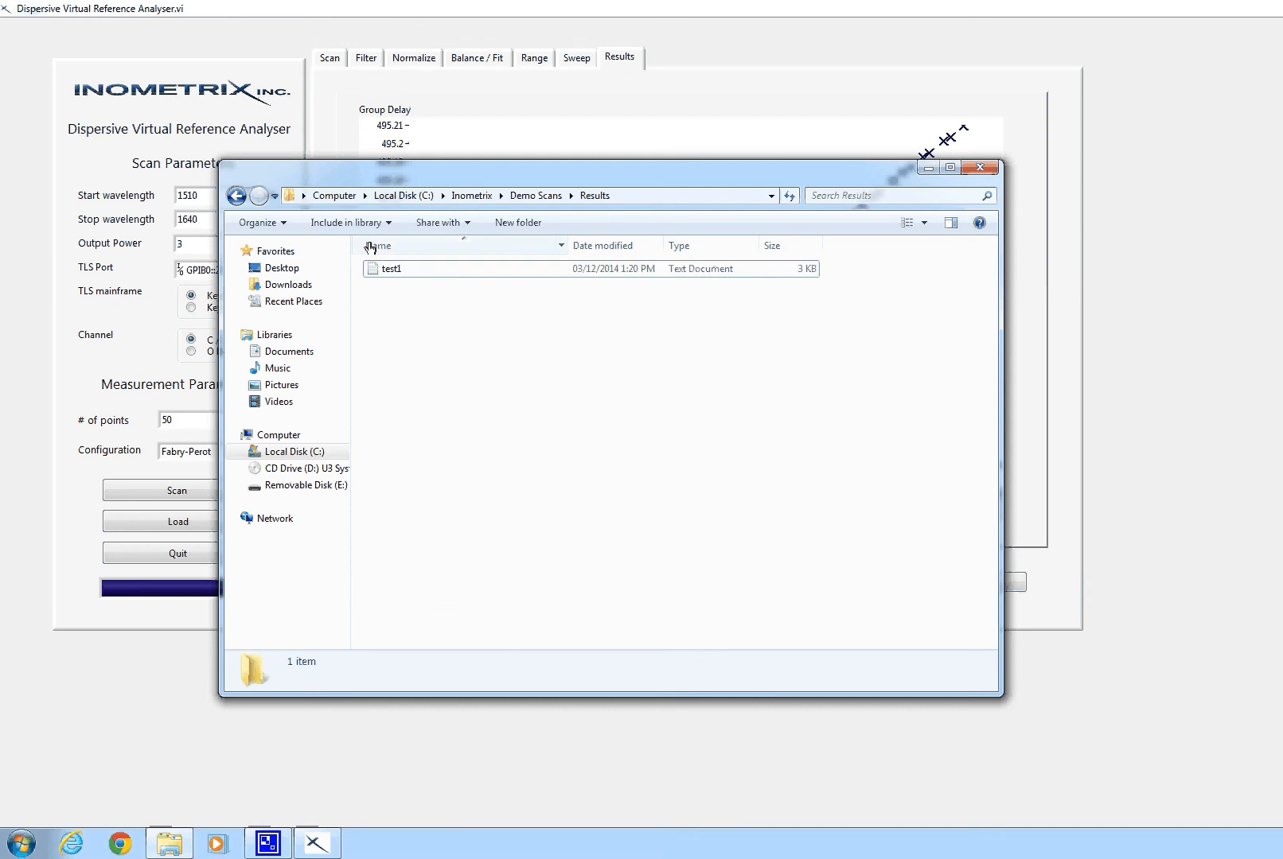
left_click(987, 171)
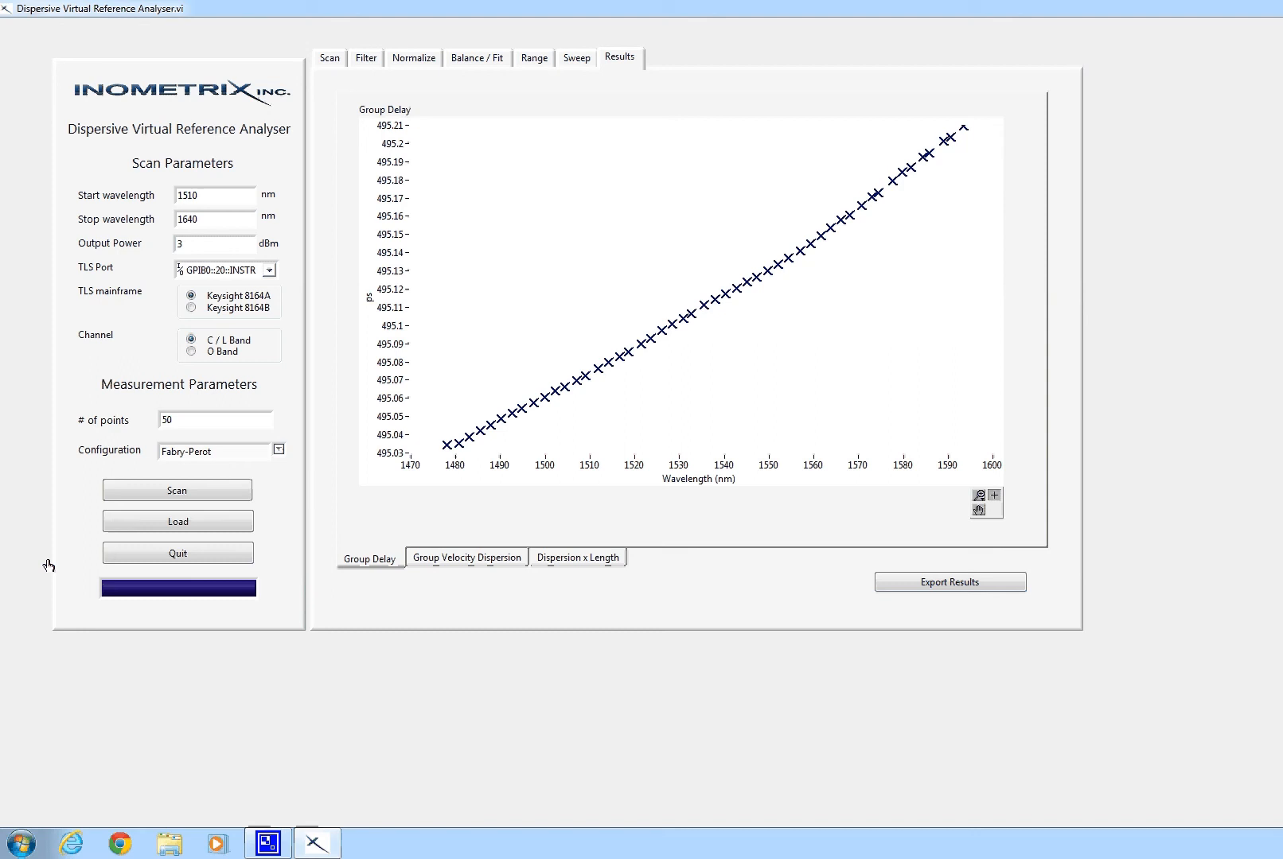
left_click(108, 557)
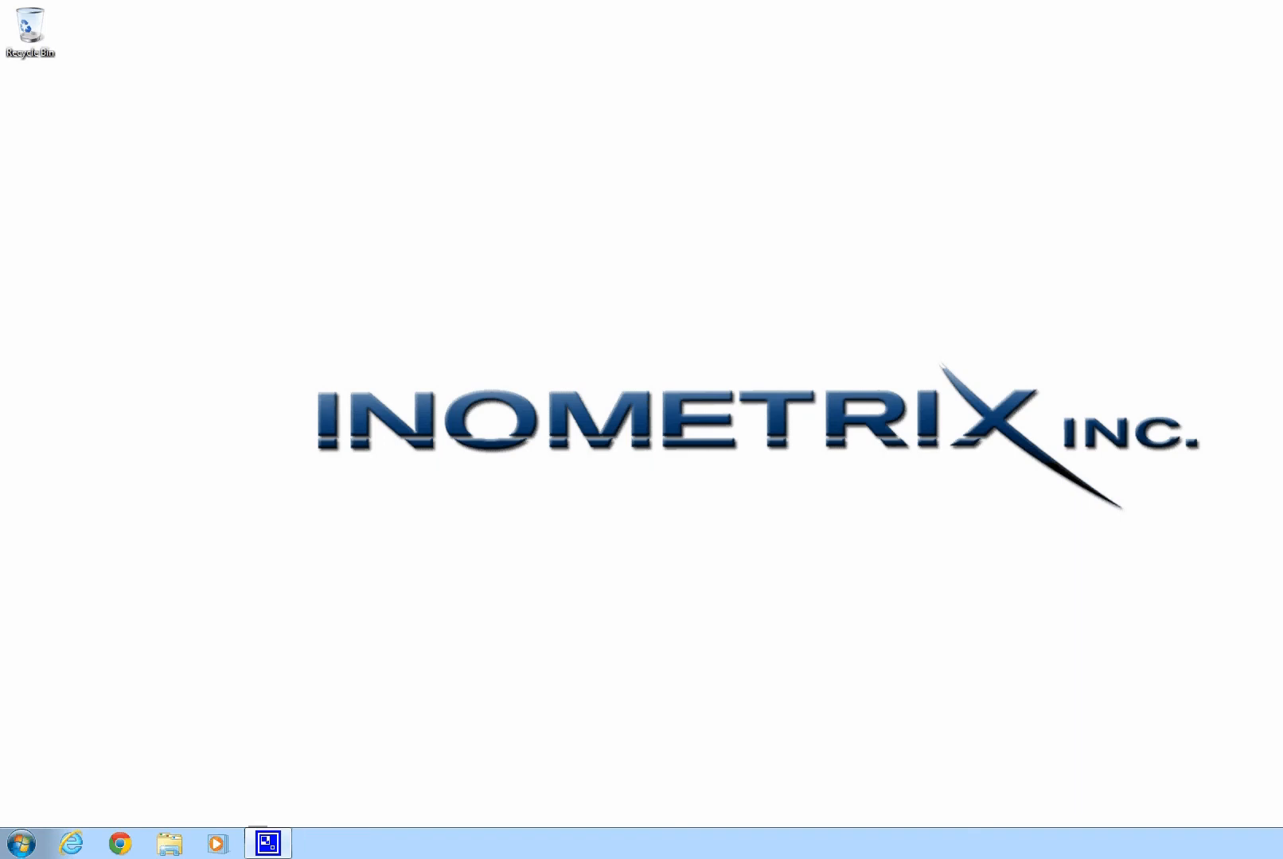